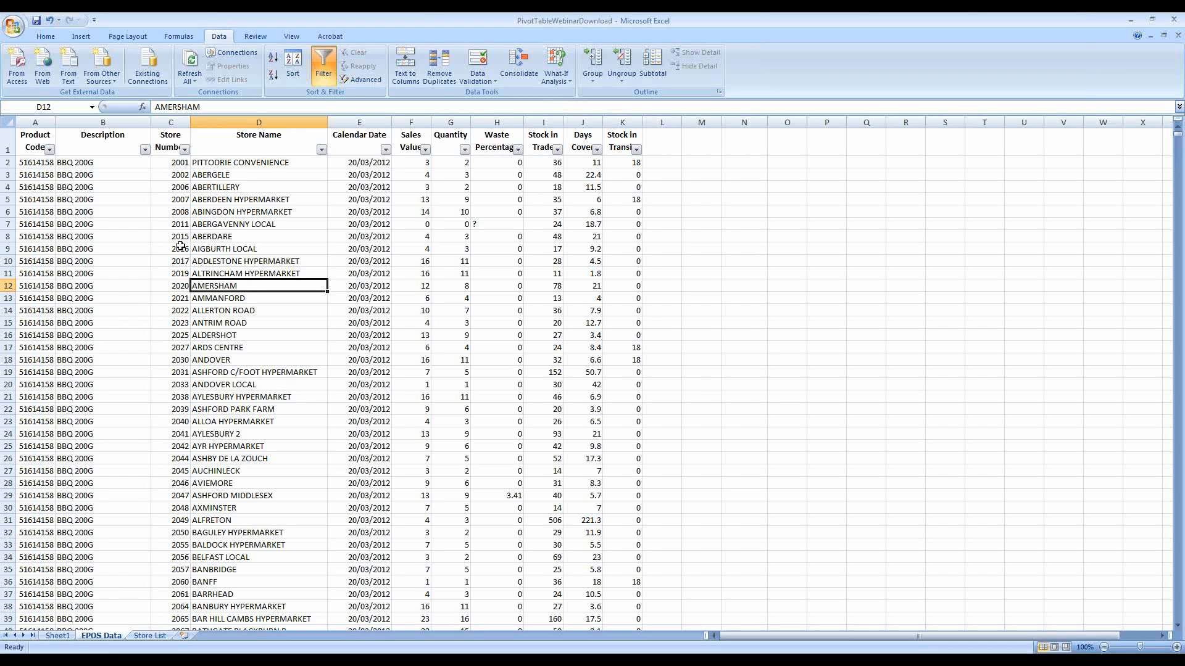
- Create a blank PivotTable on a new worksheet from the full data range of the EPOS Data sheet
left_click(115, 238)
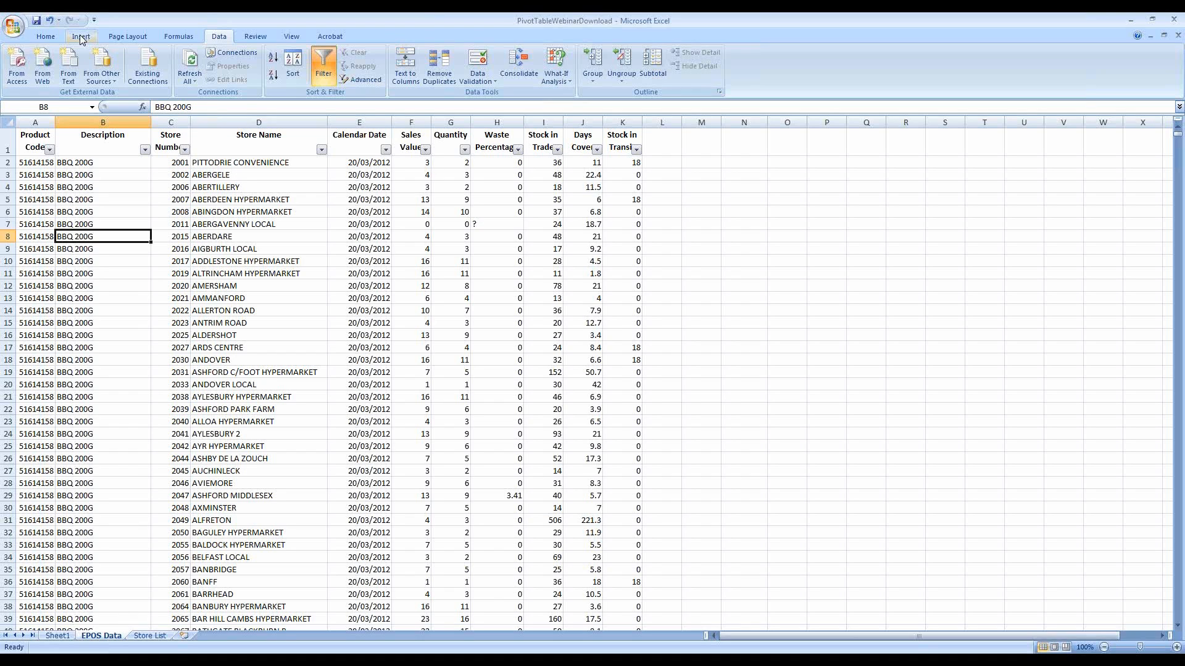
left_click(79, 36)
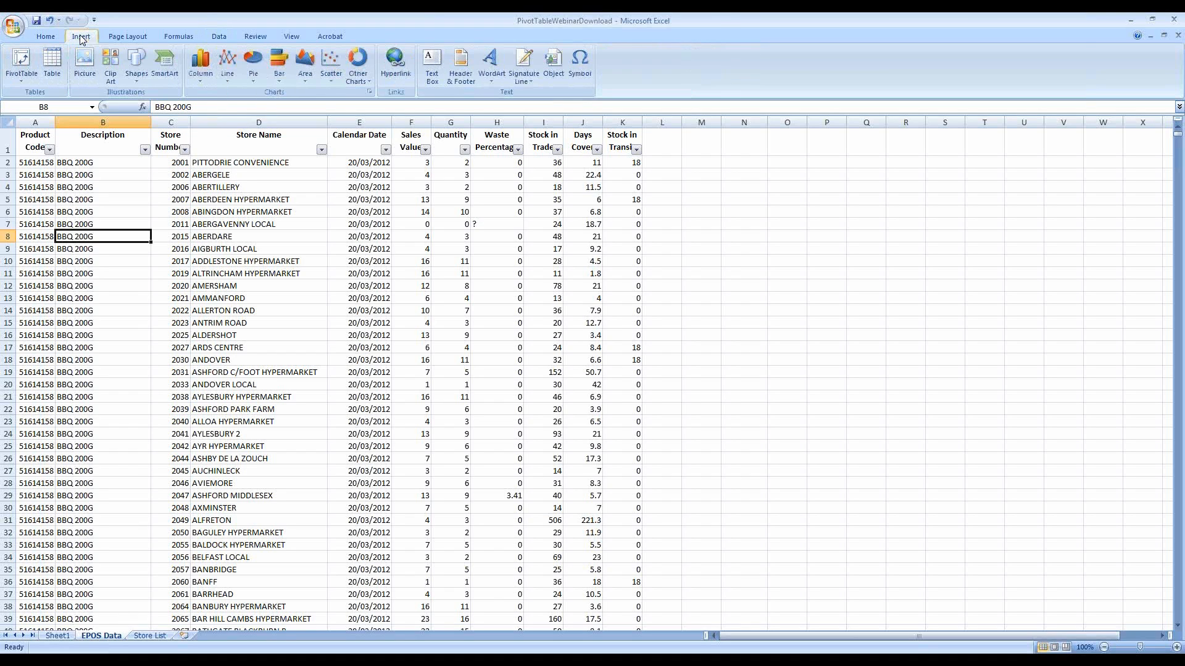
left_click(22, 58)
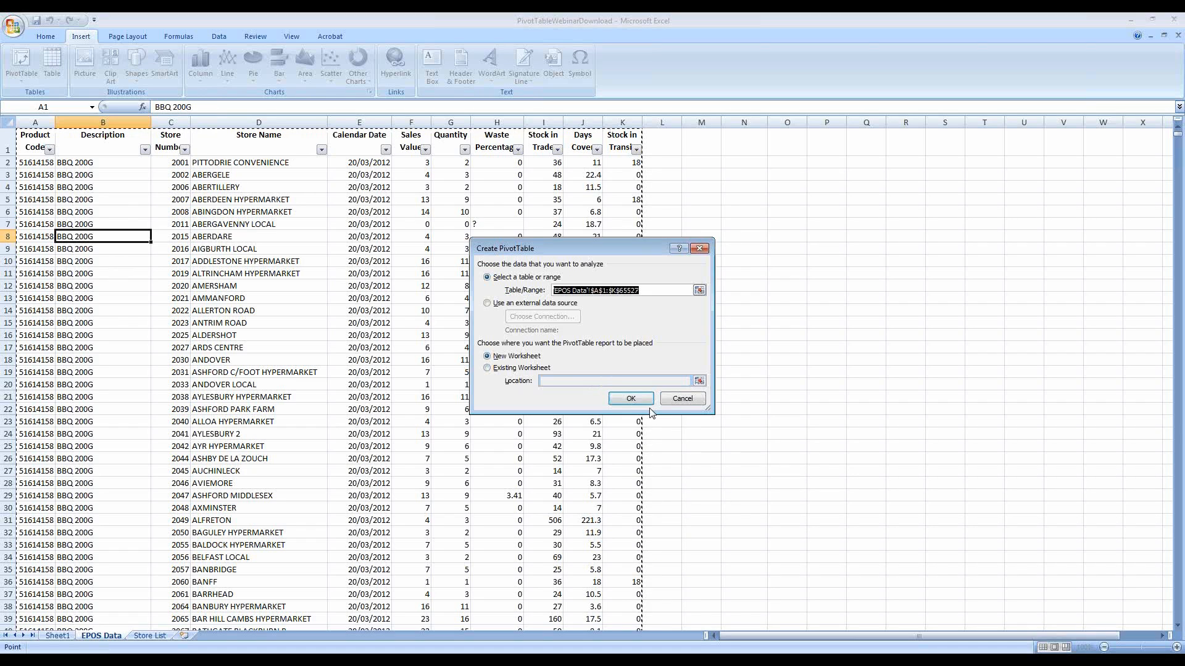
left_click(631, 399)
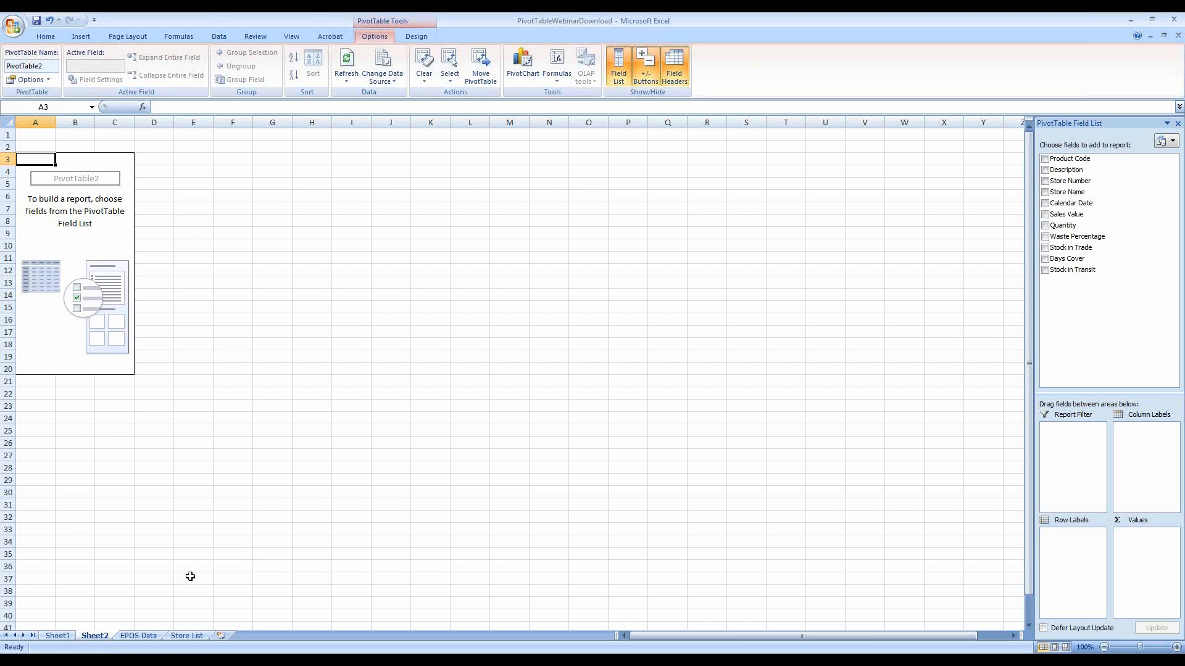
- Search the EPOS Data sheet for "?", step through several matches, and return to the blank PivotTable on Sheet2
left_click(140, 638)
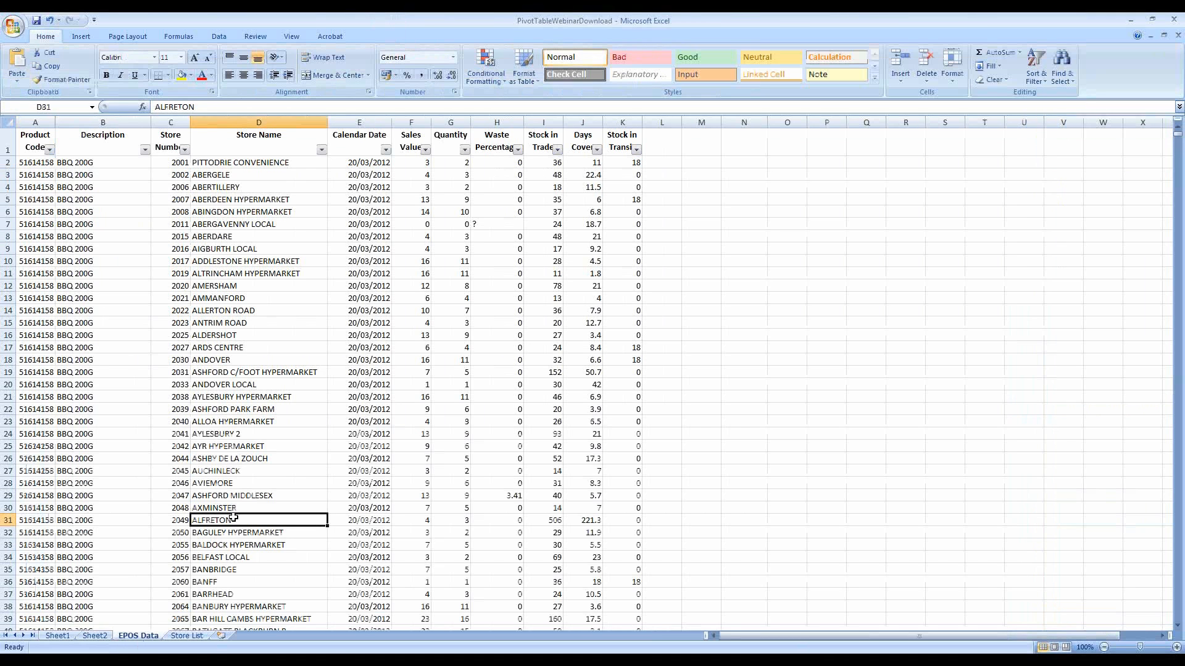
key("ctrl+f")
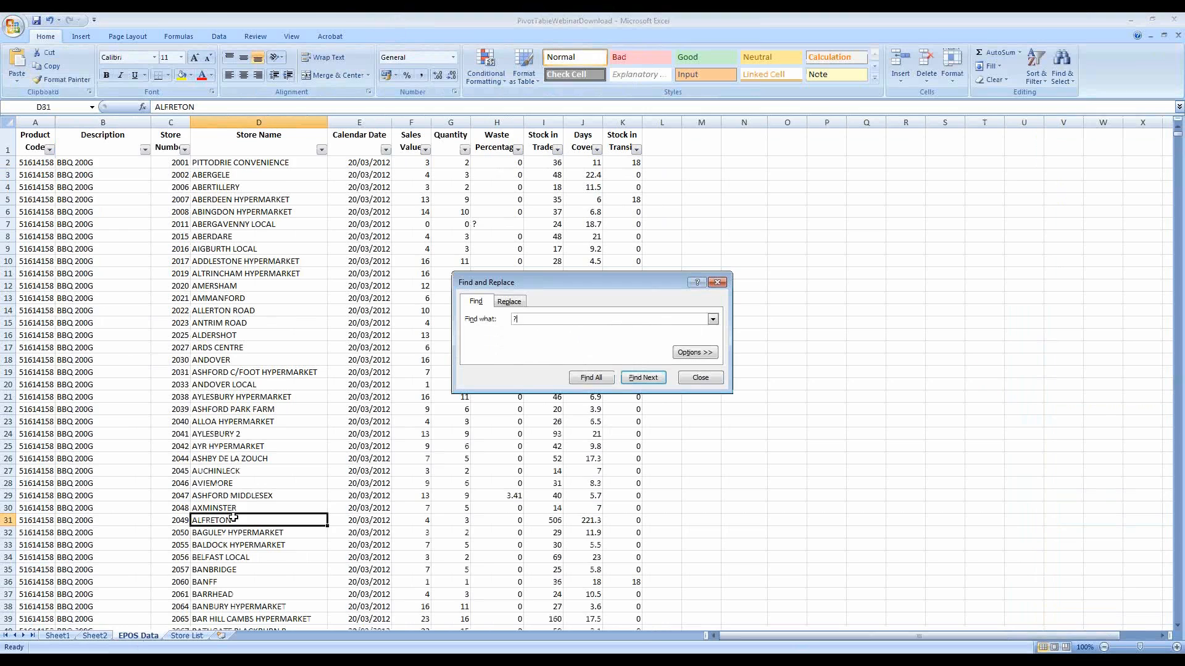
type("?")
key("Return")
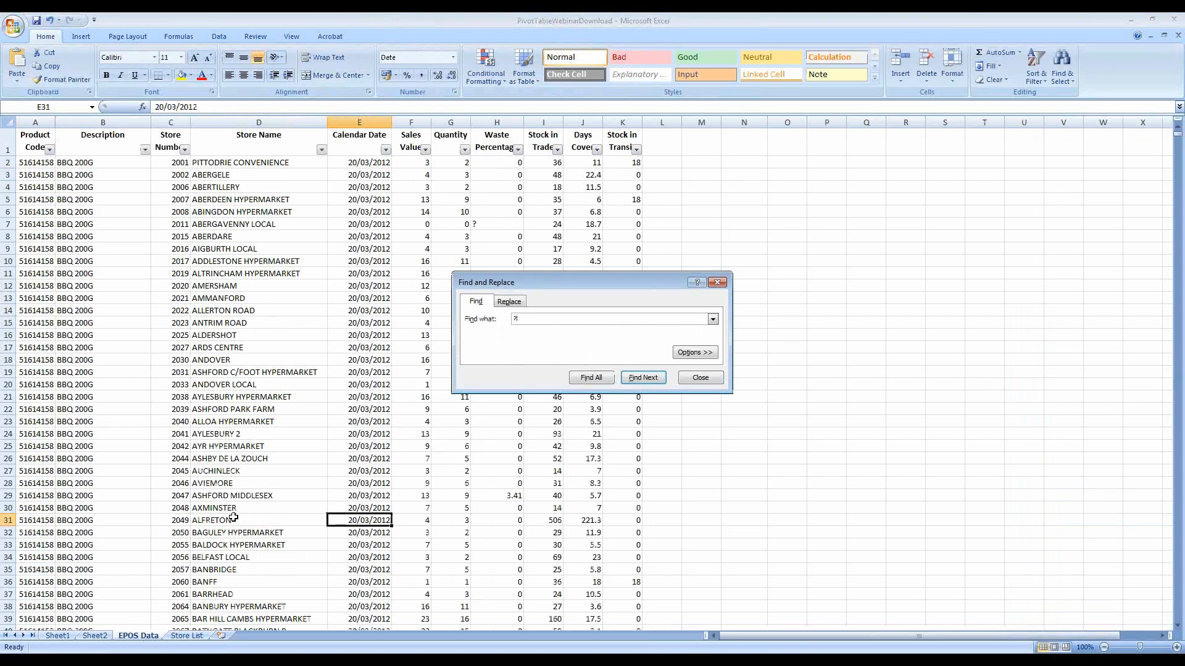
key("Return")
key("Return")
key("Return")
key("Return")
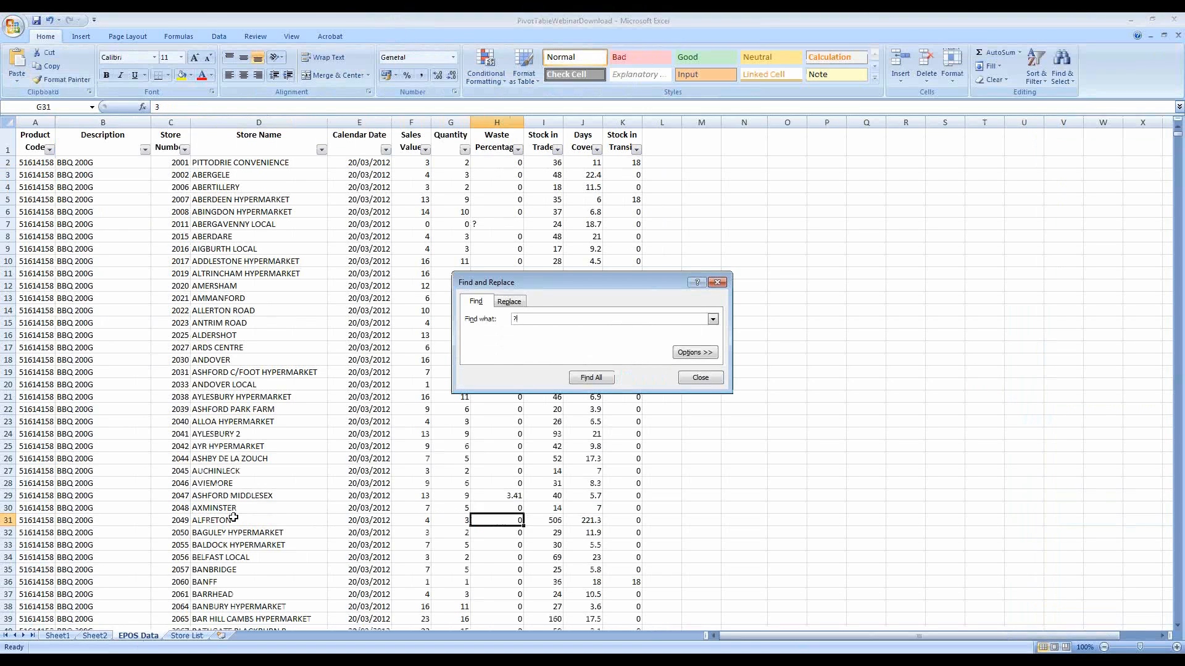
left_click(702, 377)
left_click(99, 636)
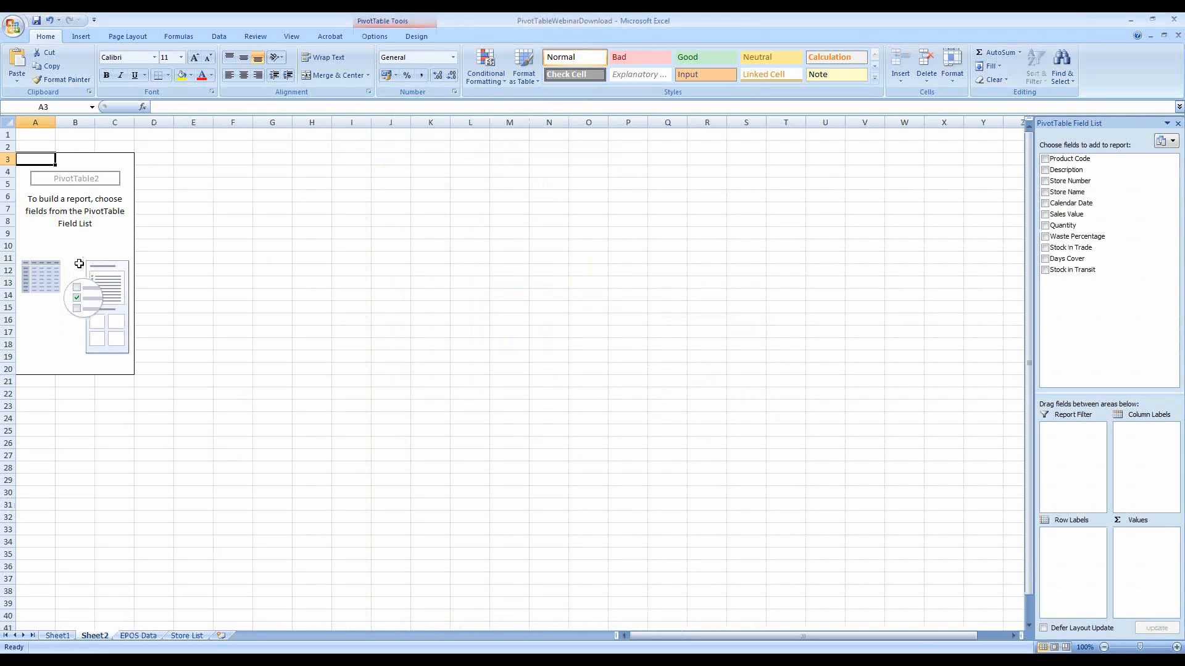
- Create a second blank PivotTable on another new worksheet from the full EPOS Data range
left_click(138, 637)
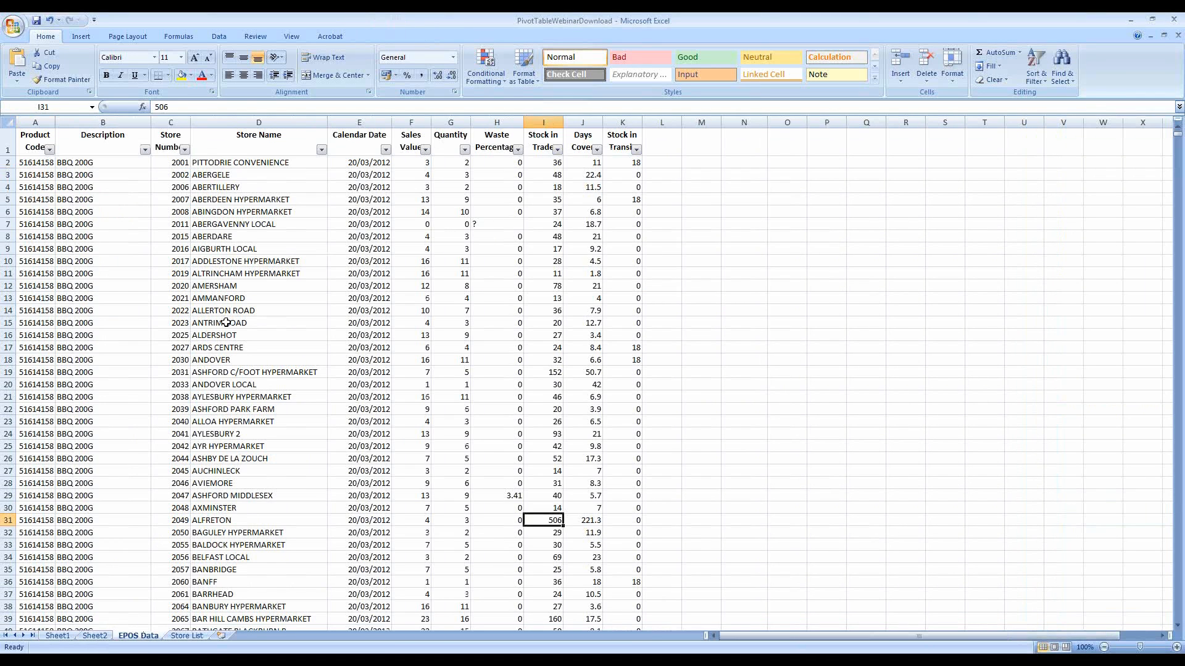
left_click(167, 259)
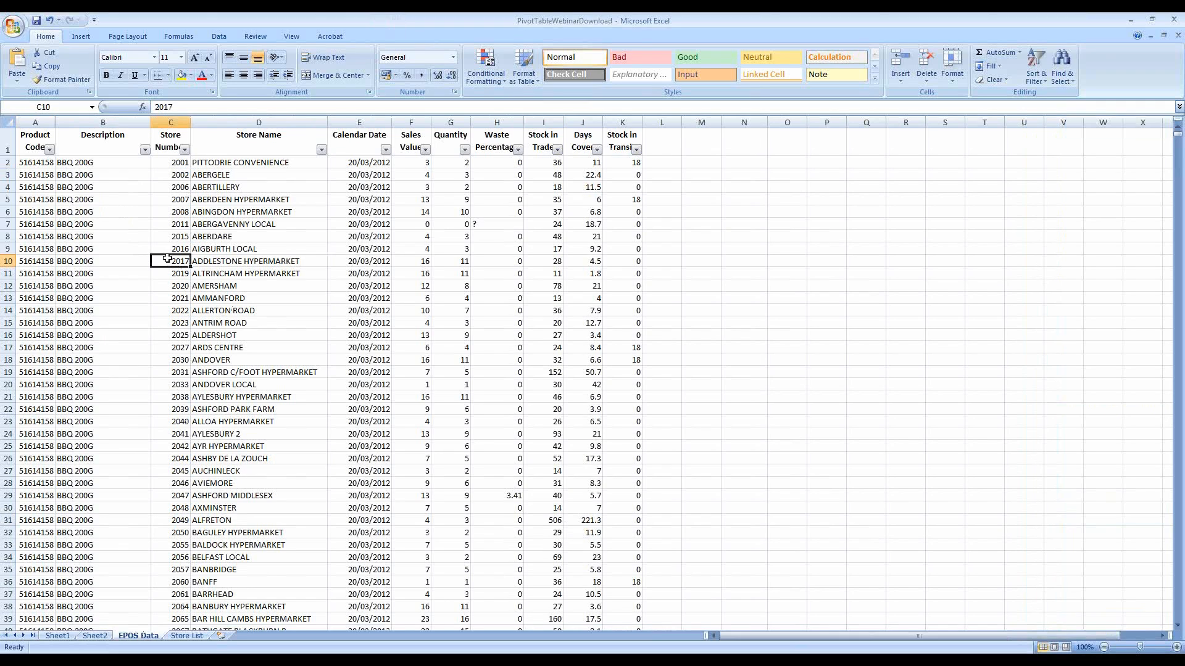
left_click(81, 38)
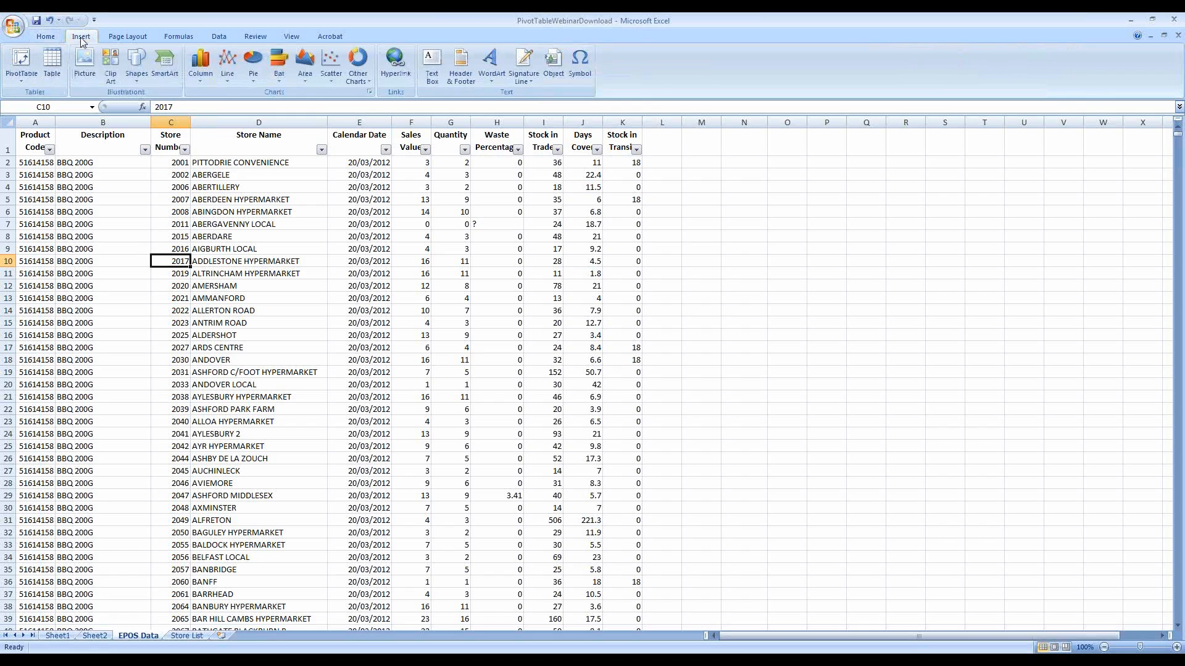
left_click(20, 60)
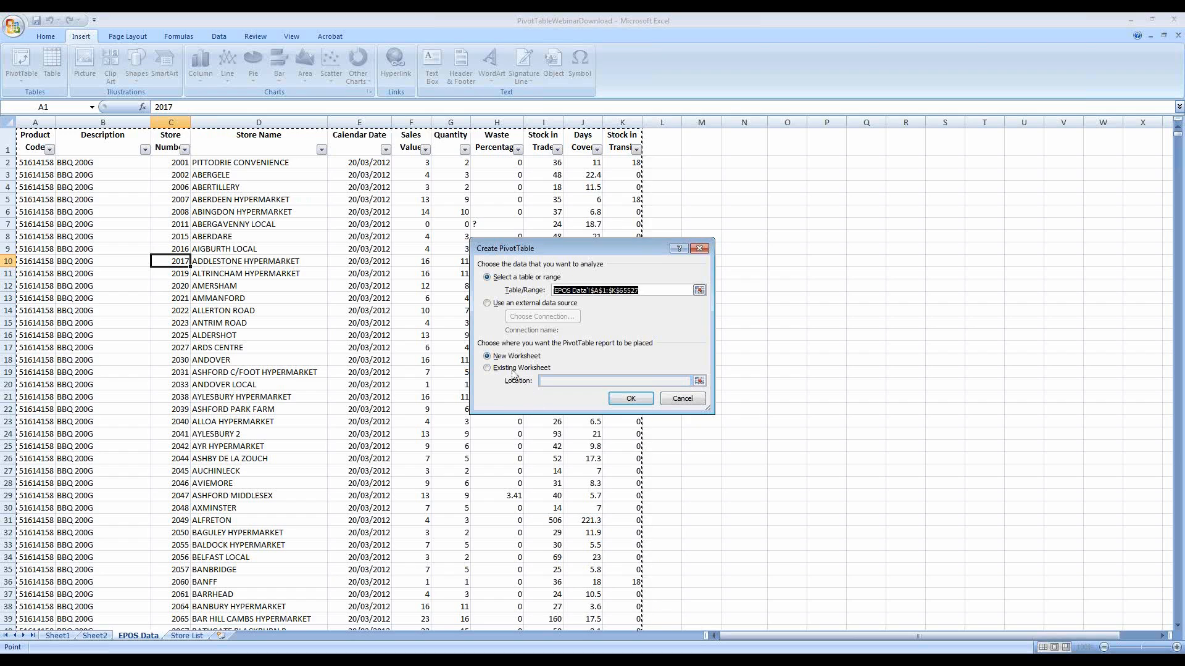
left_click(632, 402)
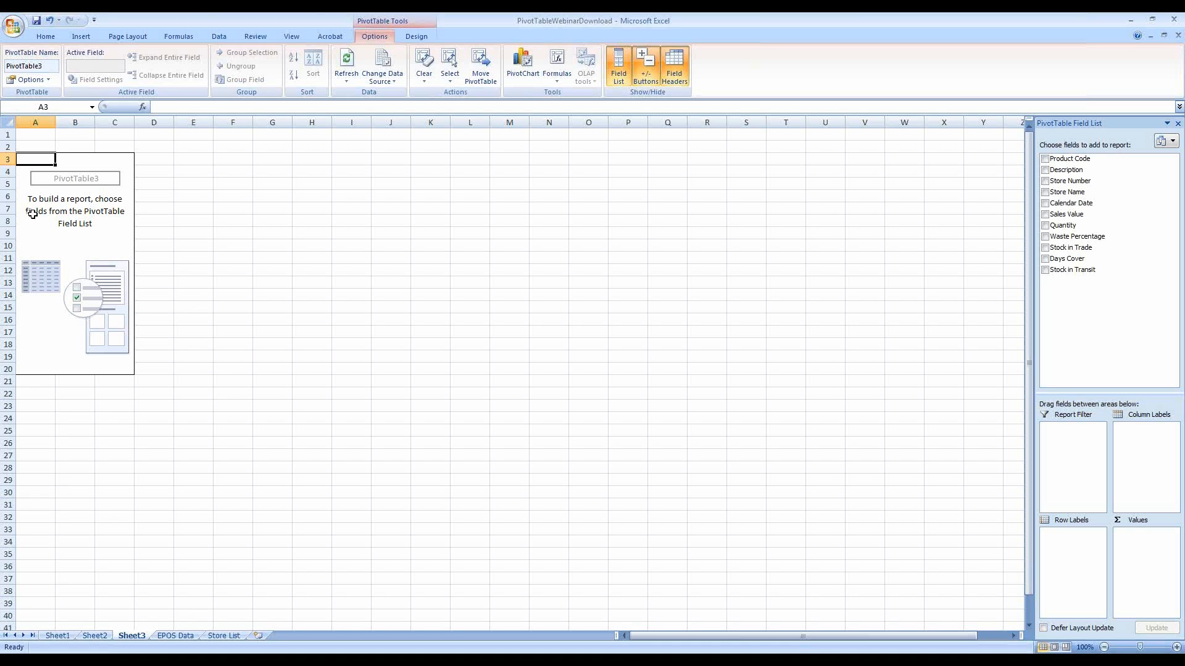
- Look over the source records on the EPOS Data sheet
left_click(179, 636)
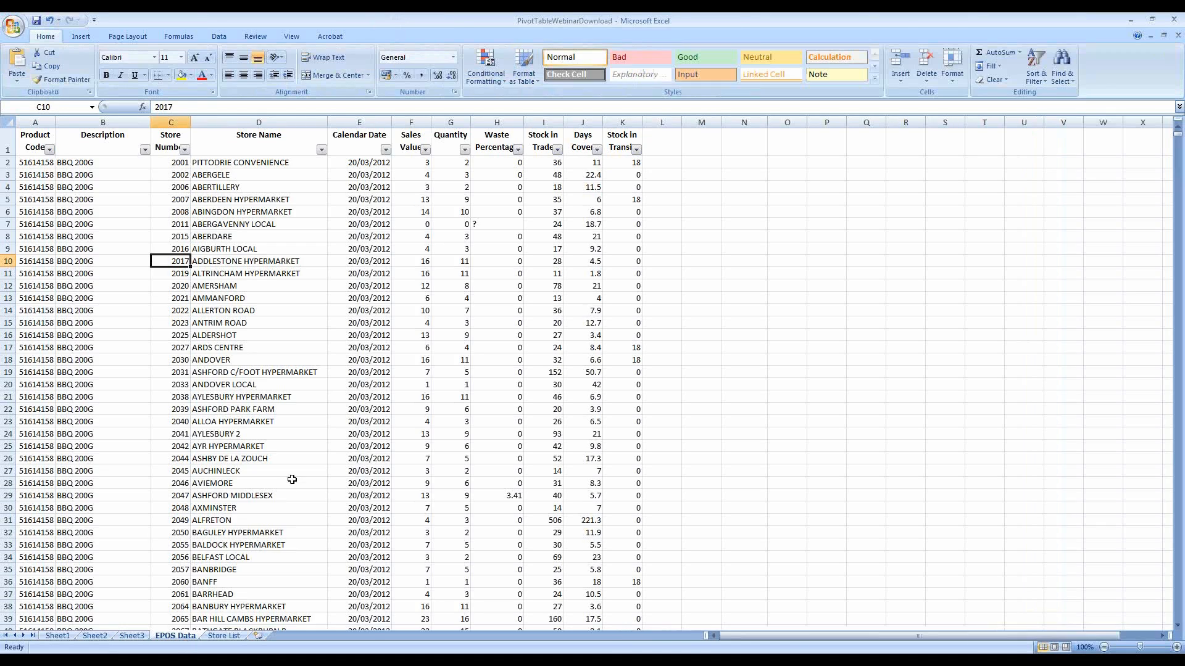
left_click(296, 482)
scroll(296, 482, "down", 2)
scroll(300, 476, "up", 2)
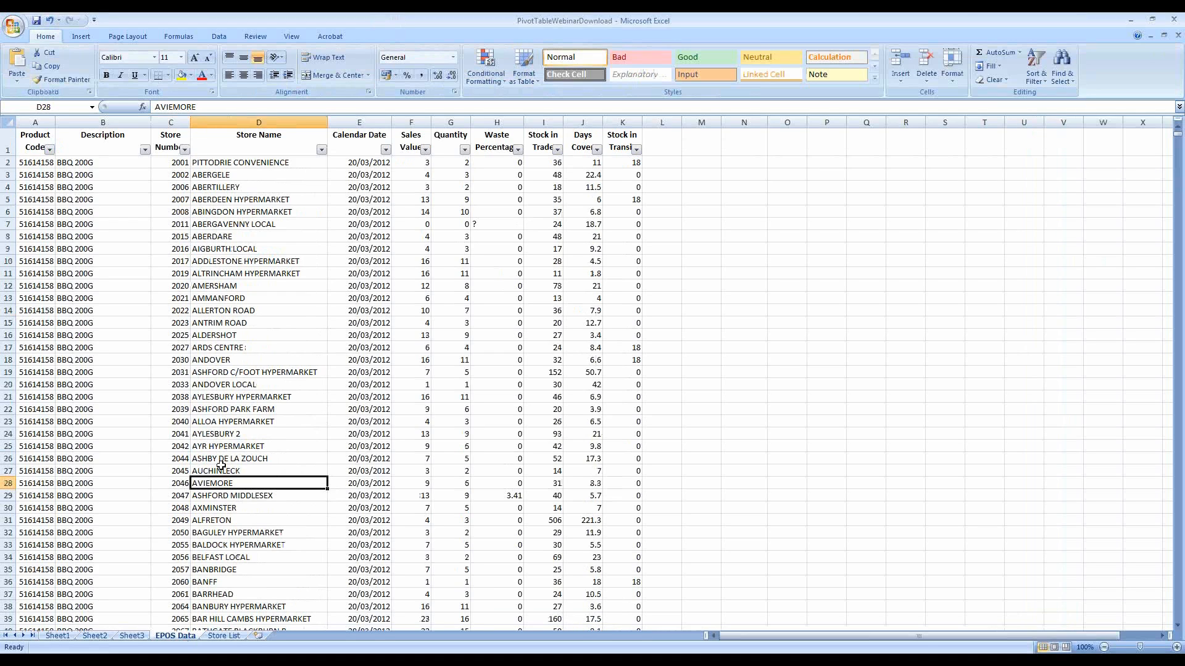
- Check the file type offered when saving a copy of the workbook, and leave without saving
left_click(13, 28)
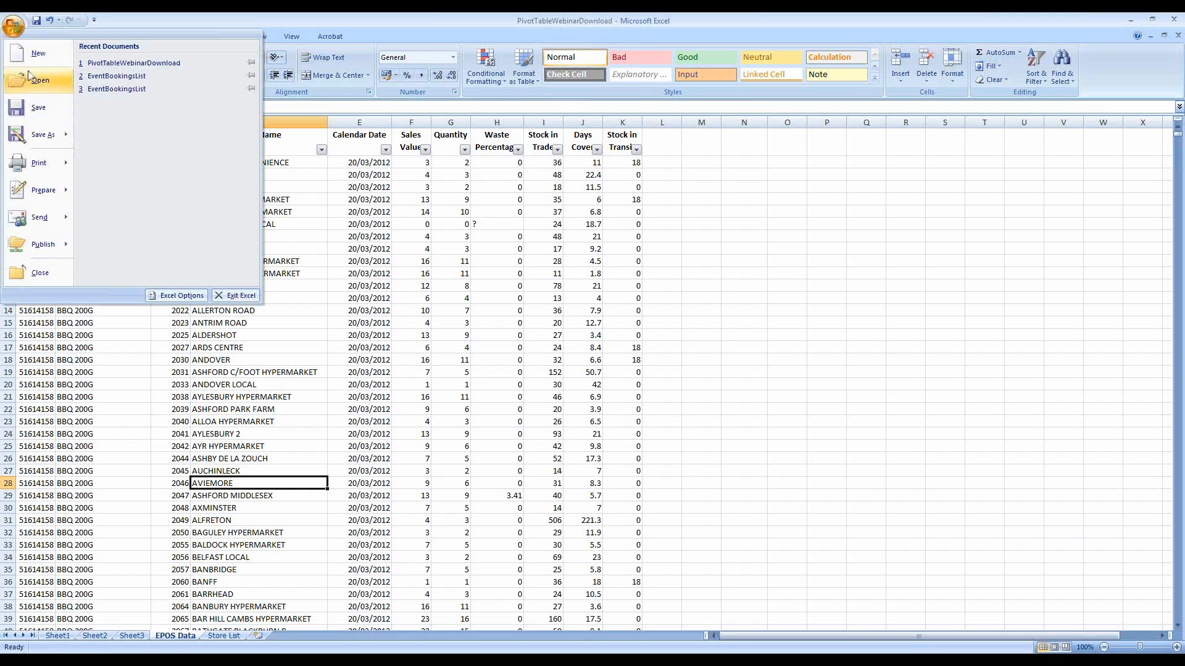
left_click(43, 134)
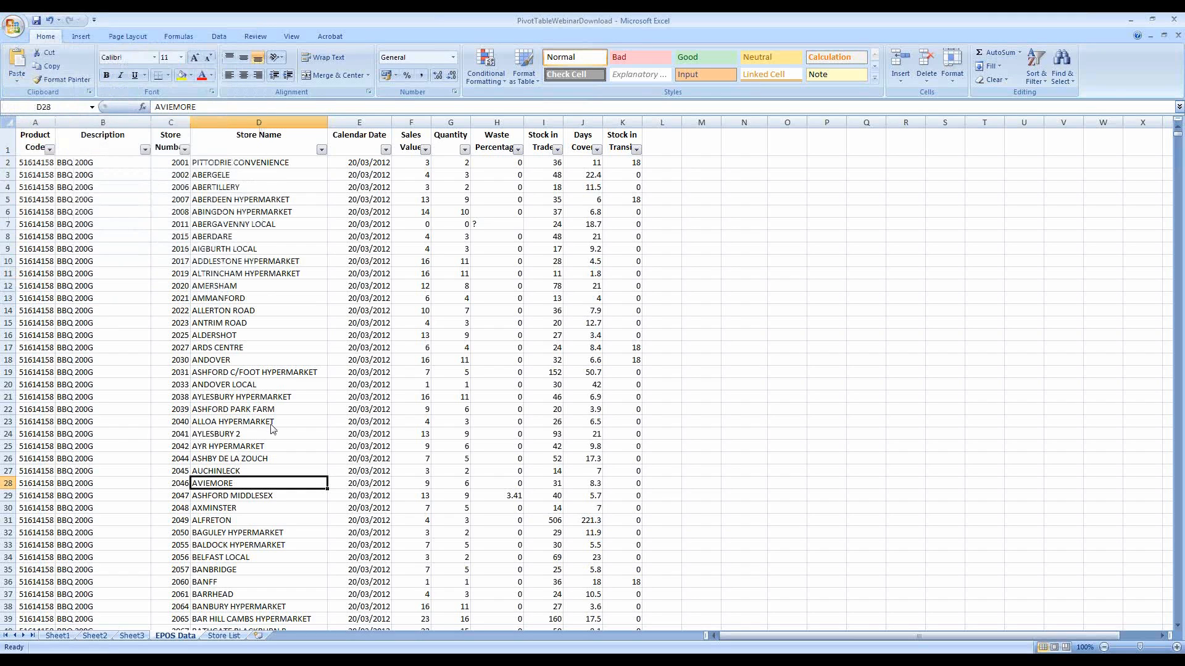
key("F12")
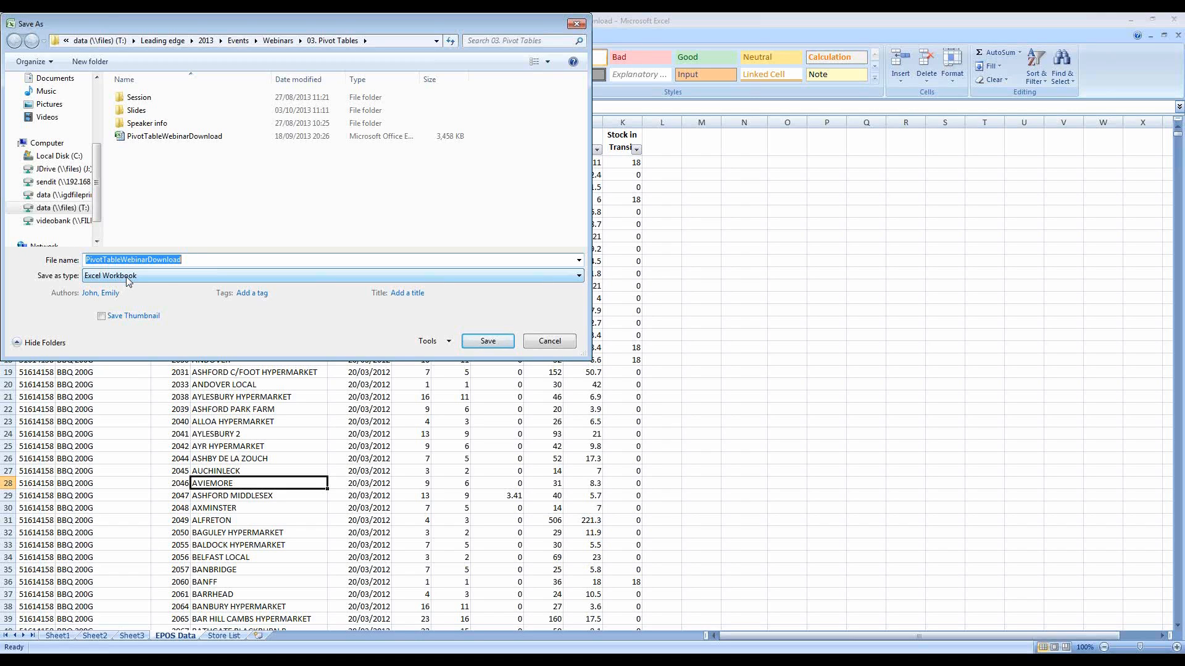
left_click(551, 341)
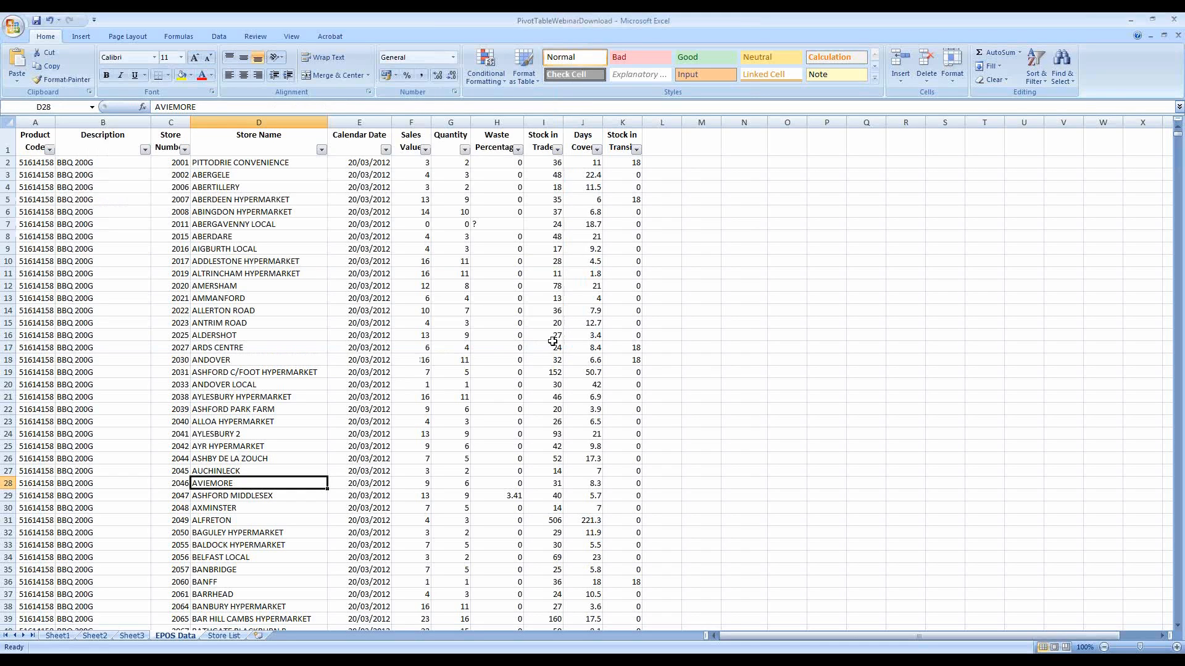
- On Sheet3, float the PivotTable Field List over the grid and dock it back at the window's edge
left_click(141, 636)
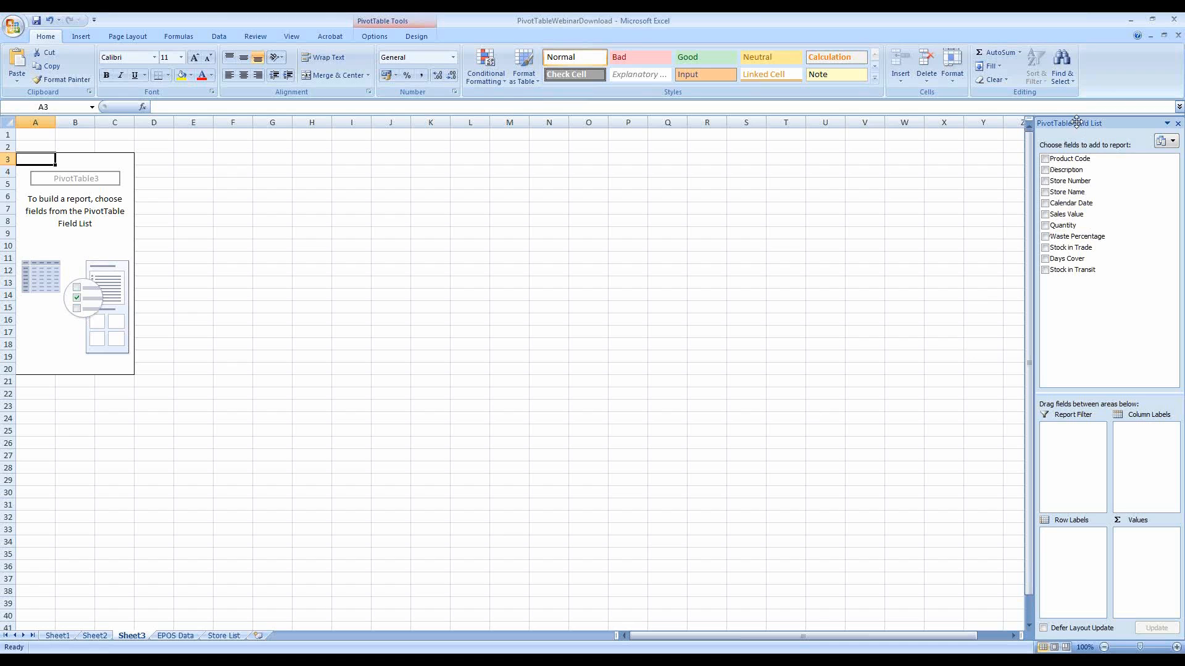
left_click_drag(1077, 122, 432, 255)
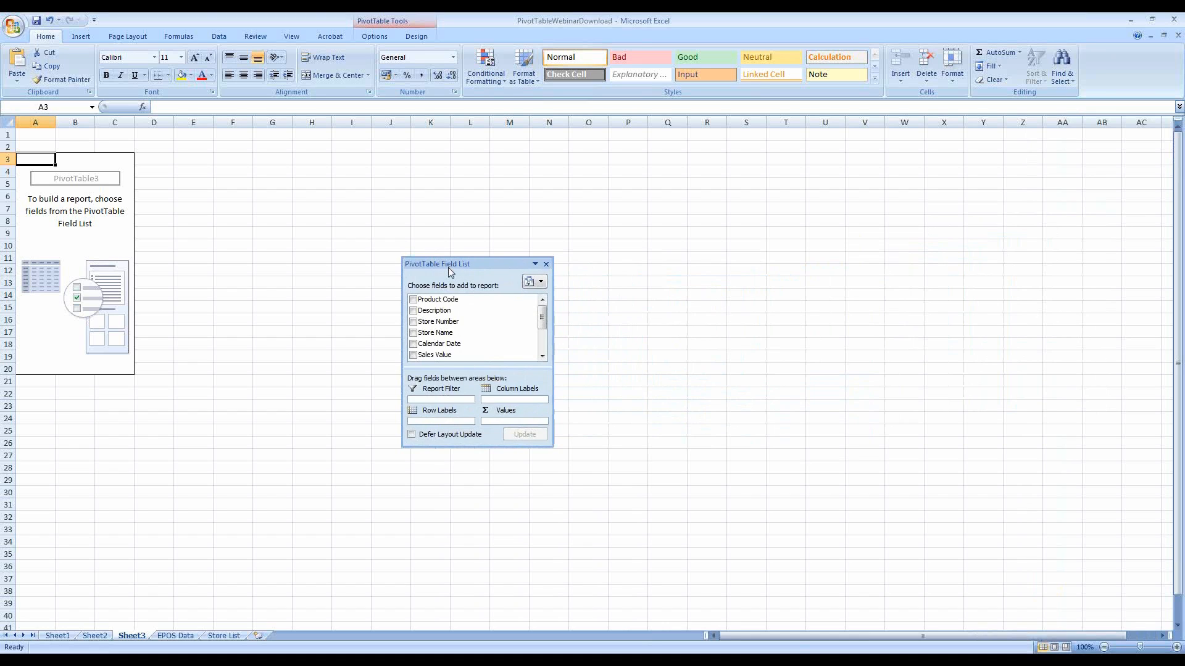
left_click_drag(449, 269, 1177, 288)
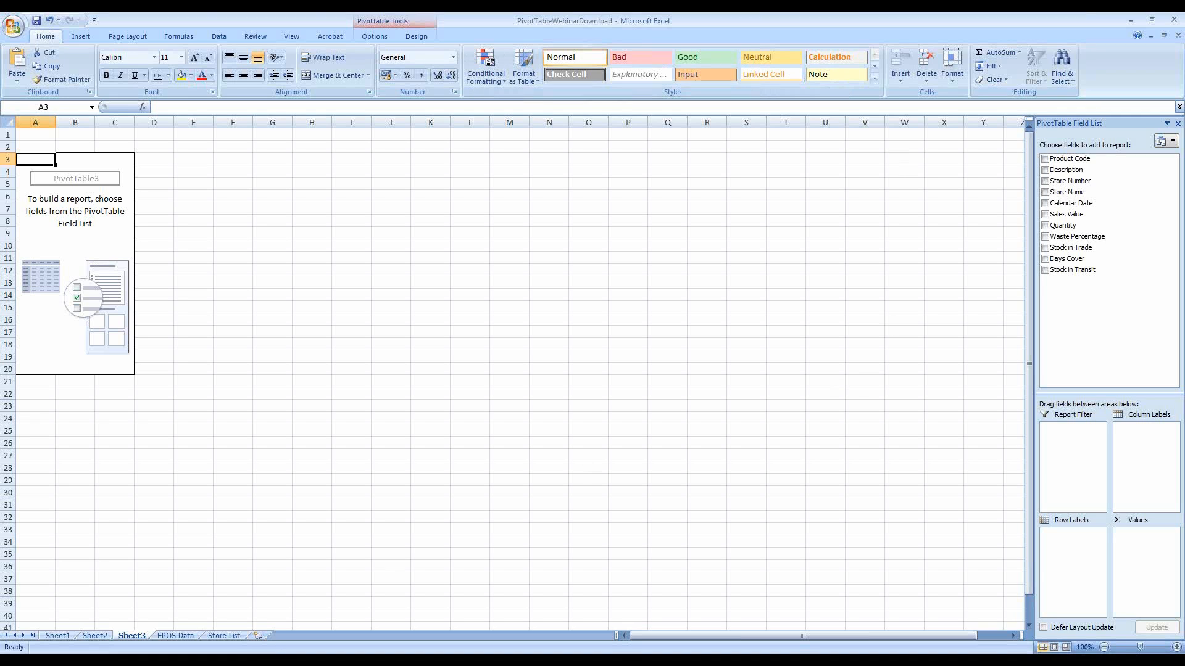
- Switch to PowerPoint, show the slides from "Structure of a Pivot Table" to the business questions, and return to the Excel workbook
key("alt+Tab")
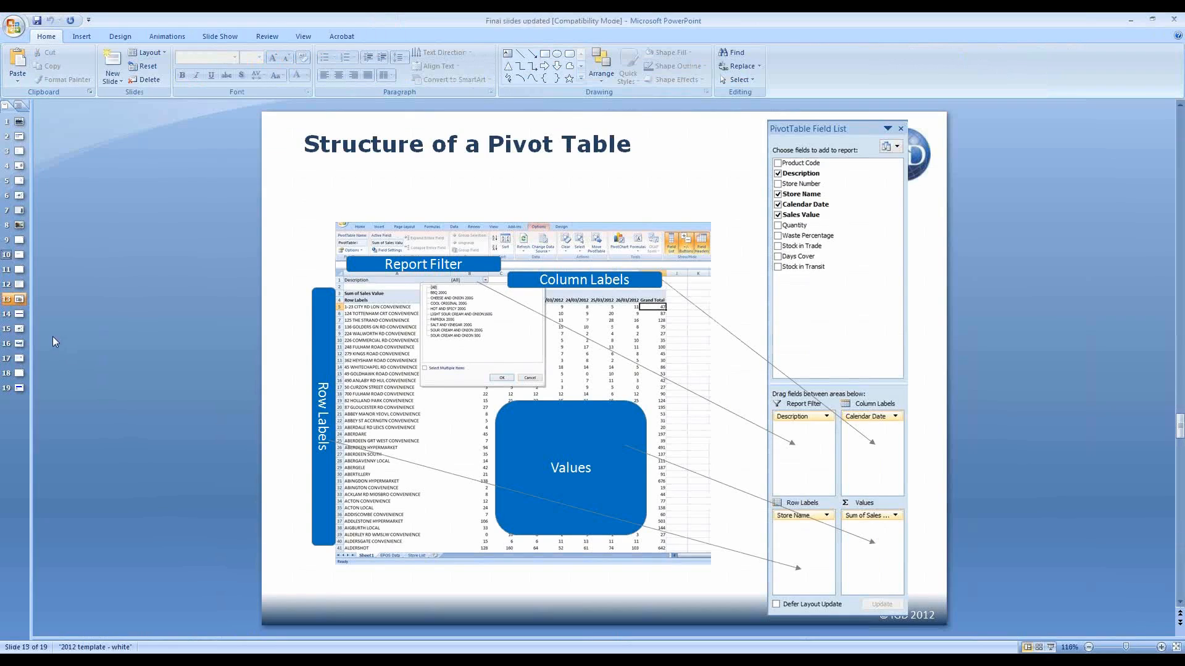
left_click(1050, 647)
key("Right")
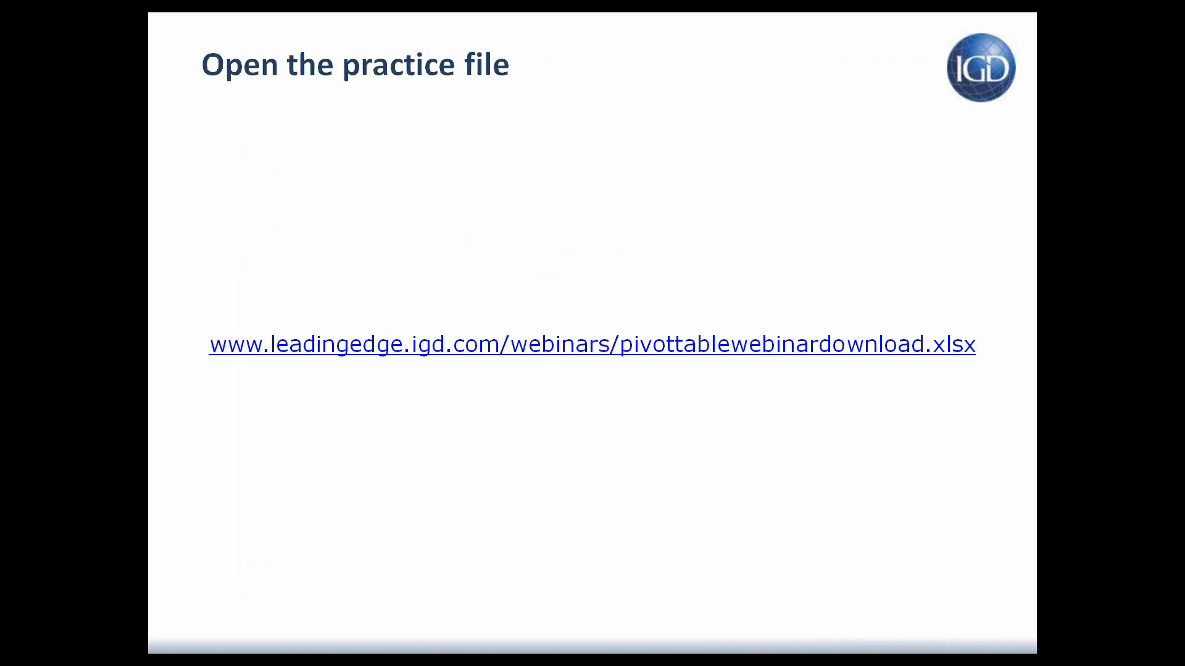
key("Right")
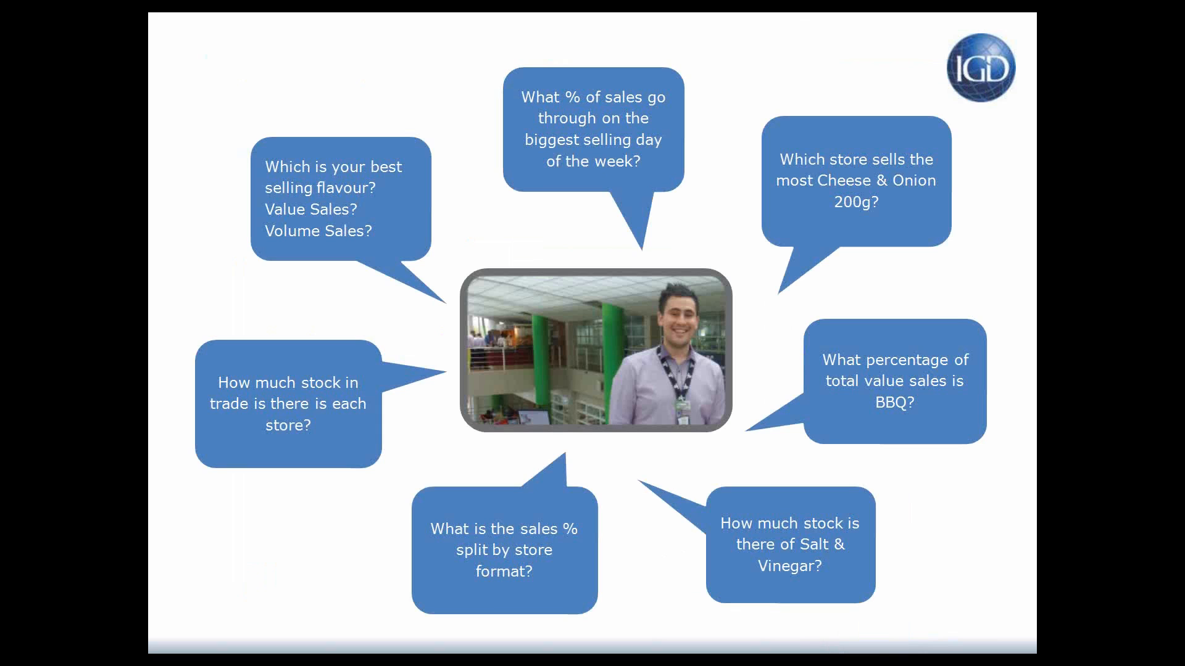
key("Escape")
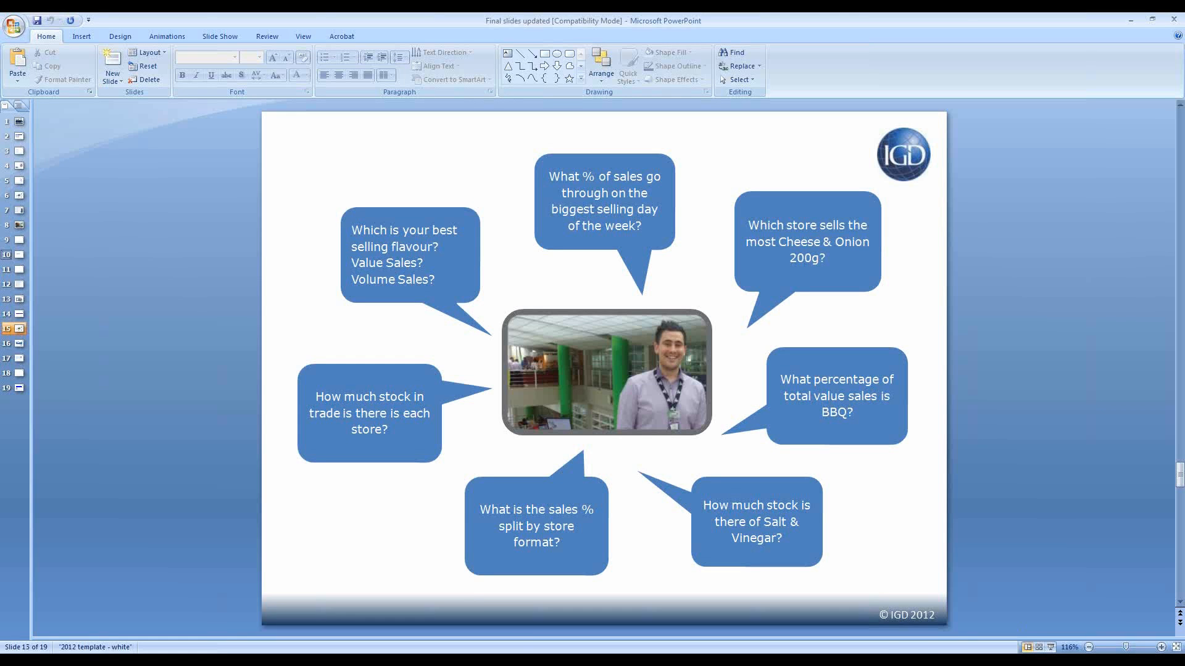
key("alt+Tab")
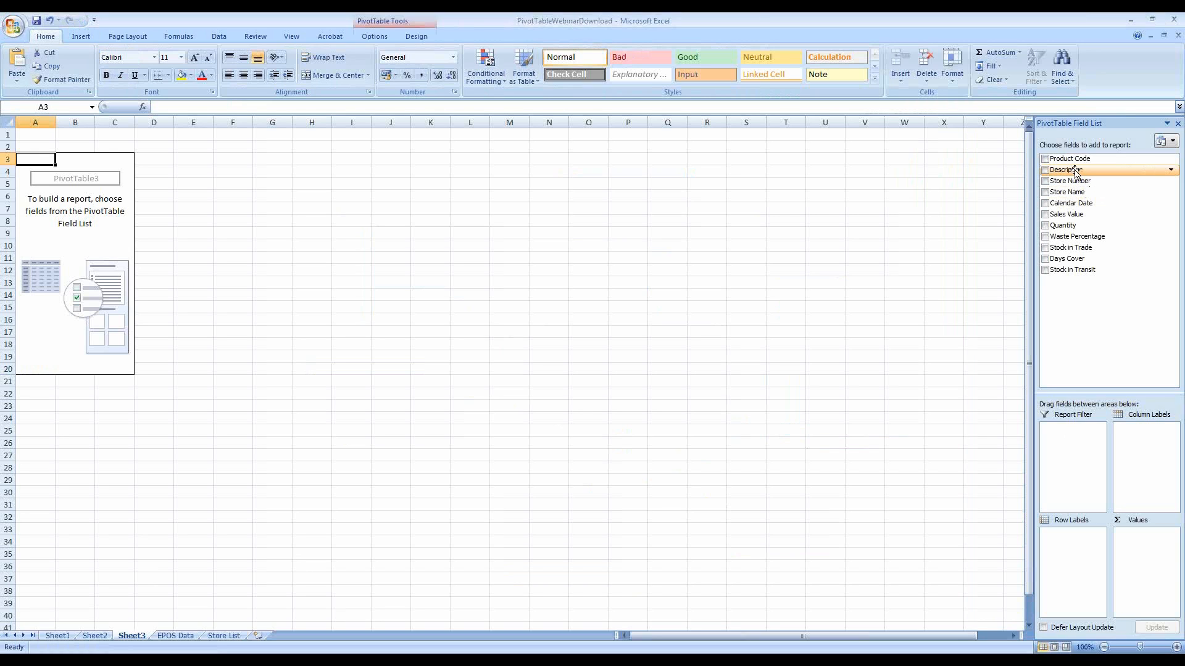
- Build the Sheet3 PivotTable with Description as row labels and Sales Value as the values field
left_click_drag(1075, 173, 1070, 583)
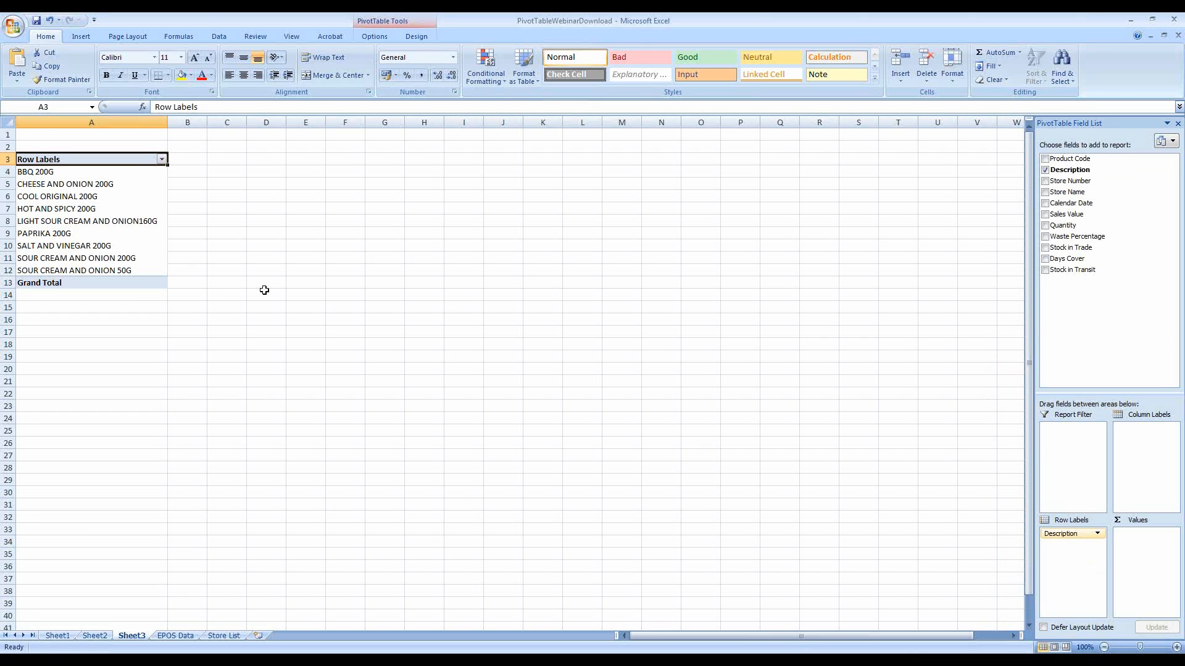
left_click_drag(62, 165, 76, 264)
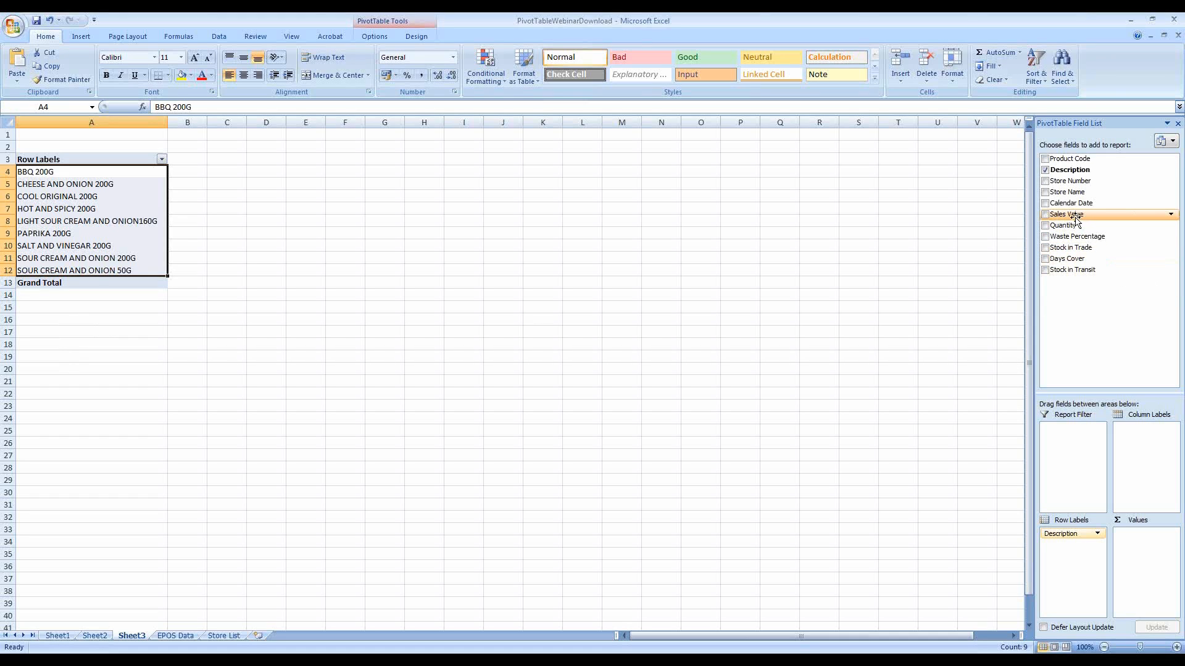
left_click_drag(1069, 219, 1147, 576)
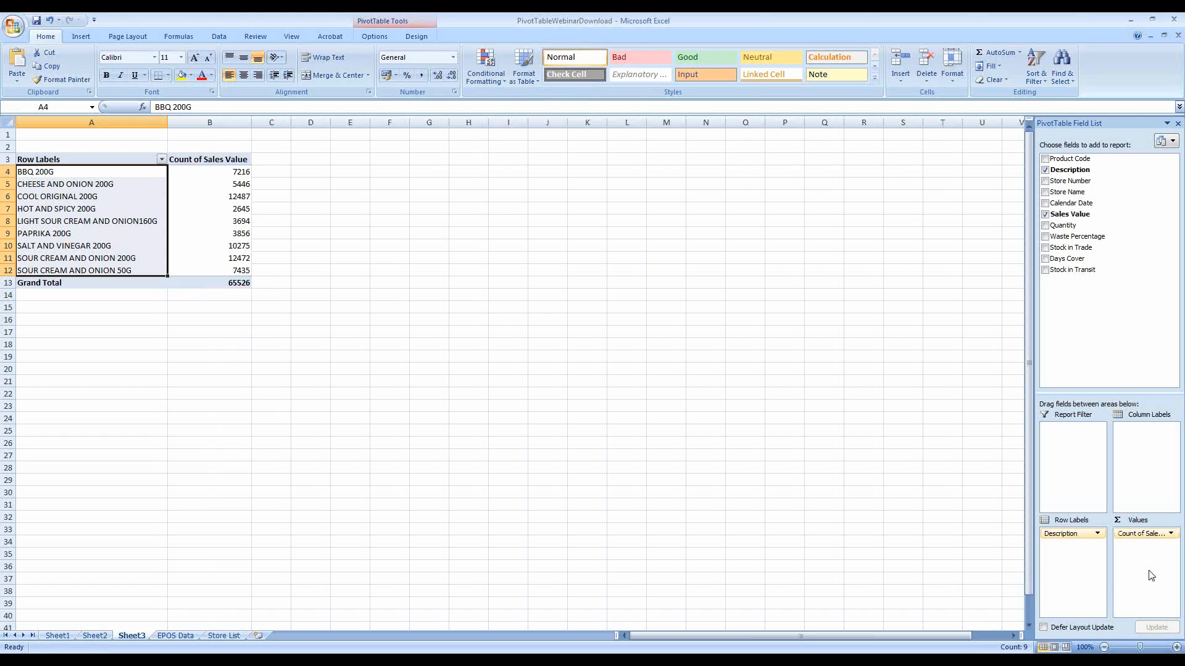
- Change the Sales Value field to be summarized by Sum
left_click(1138, 534)
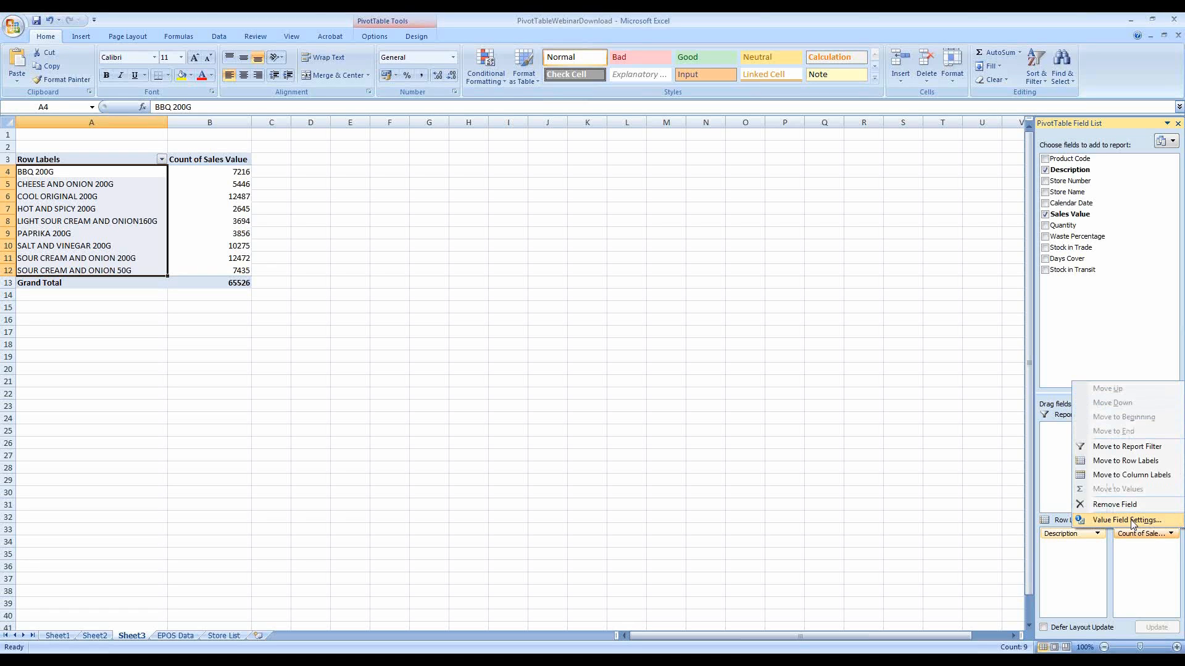
left_click(1126, 520)
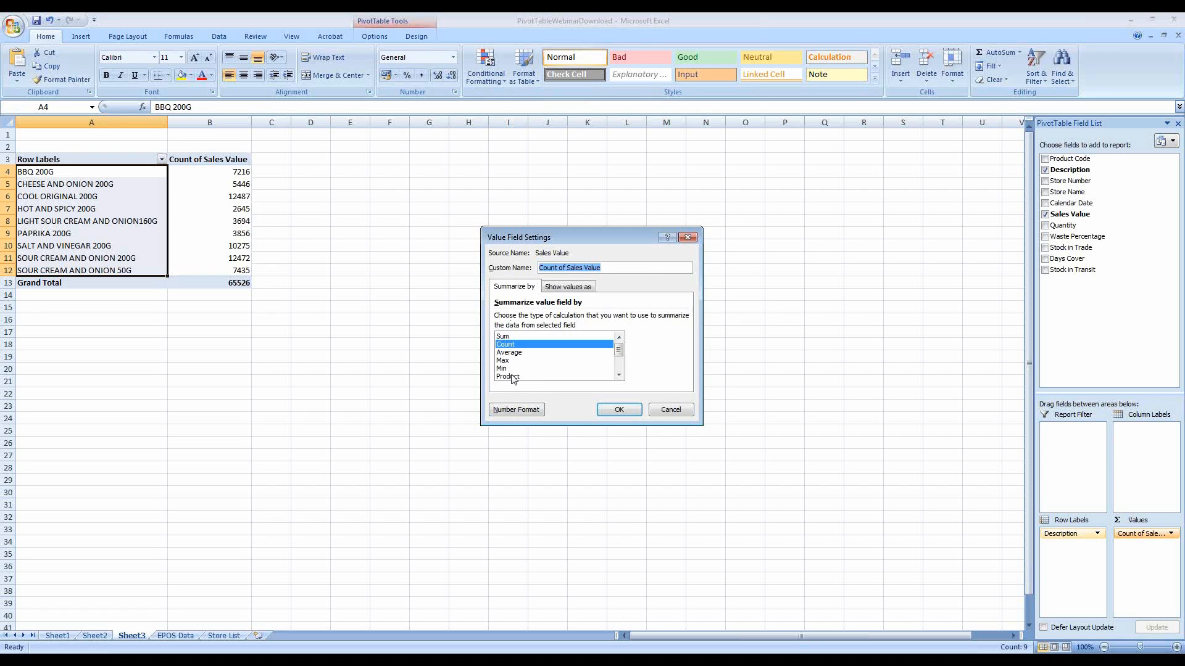
left_click(504, 337)
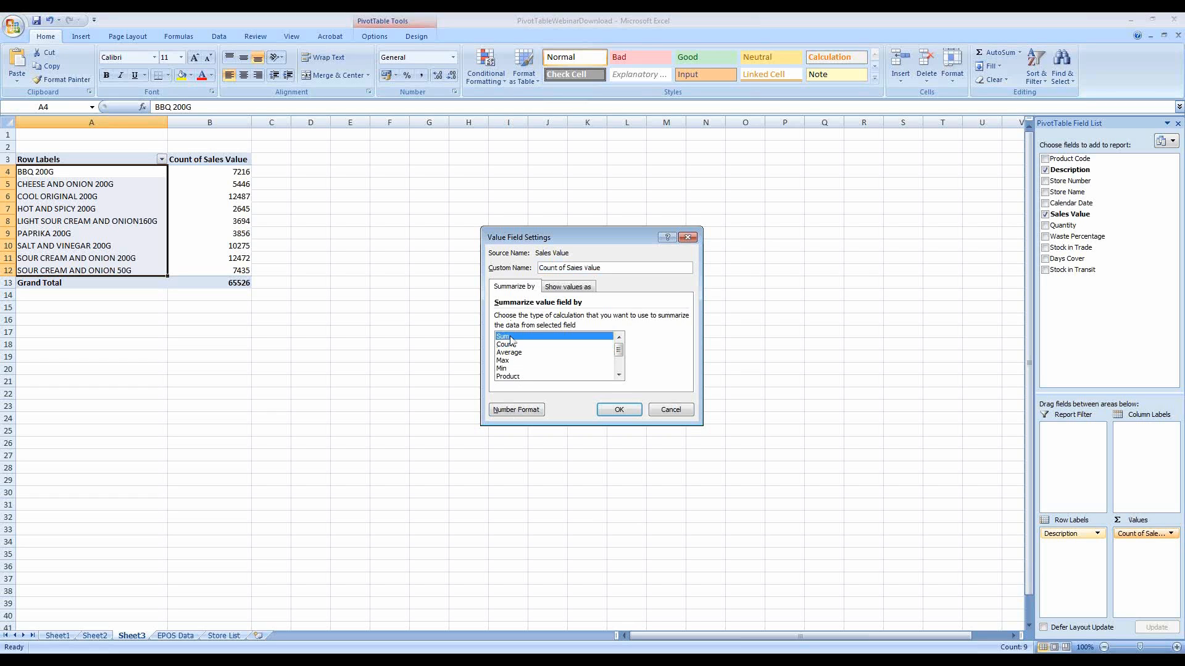
left_click(619, 410)
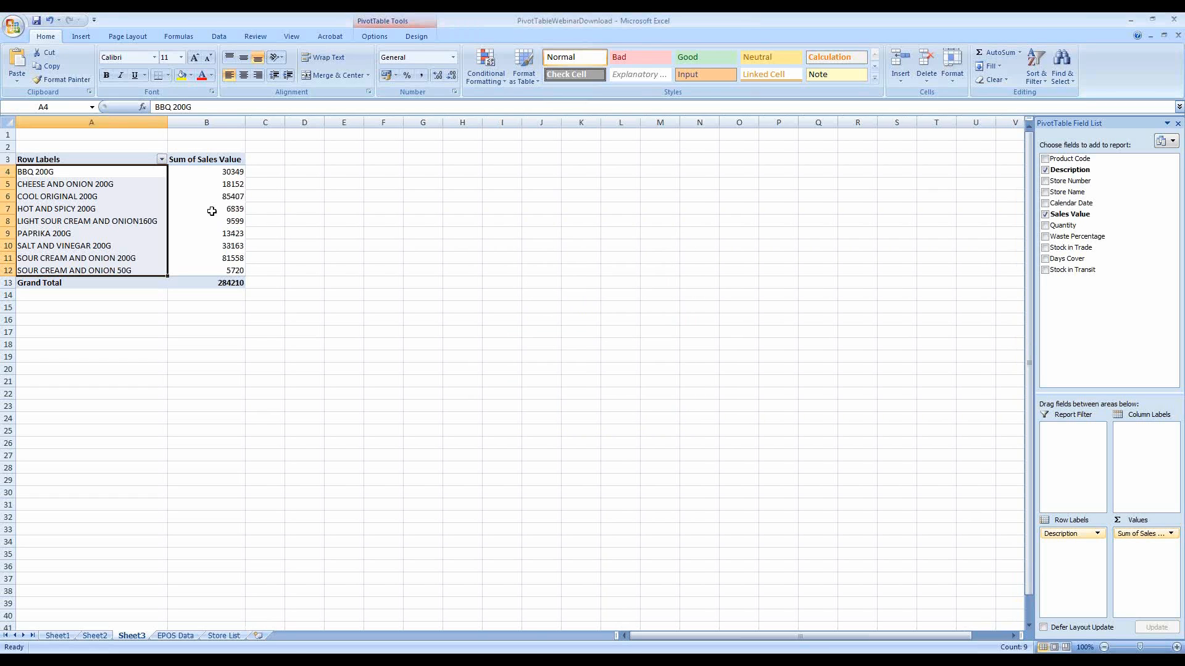
- Review the Sales Value field's summary settings and keep Sum as the calculation
mouse_move(218, 224)
left_click(1137, 535)
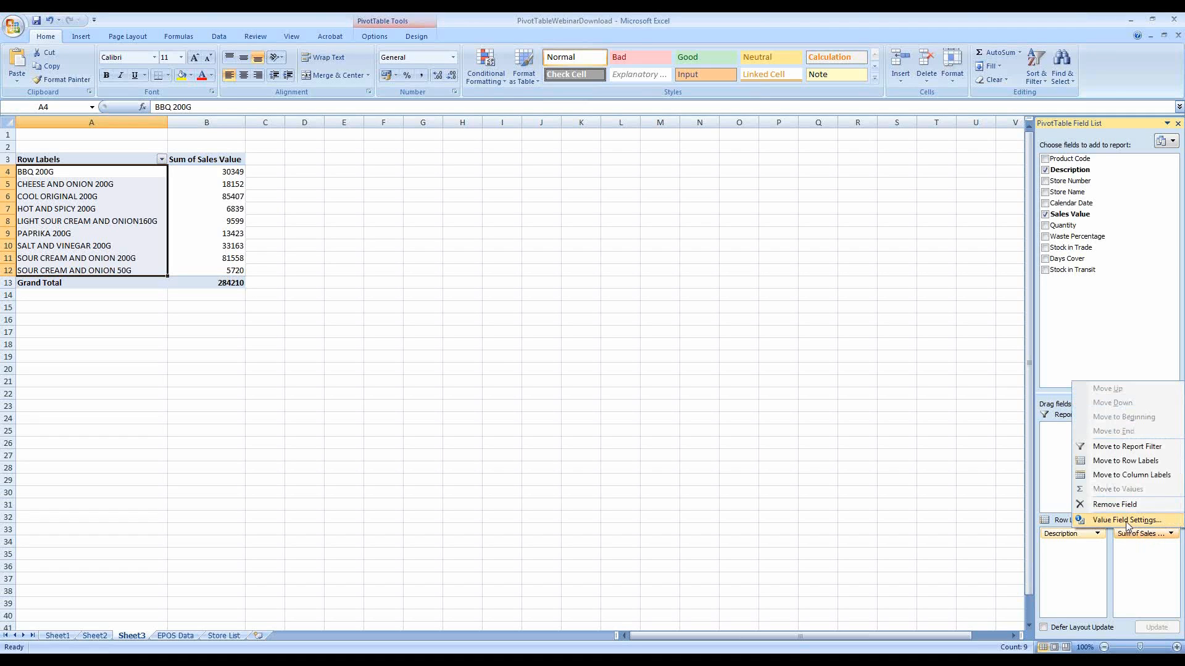
left_click(1128, 520)
left_click(505, 336)
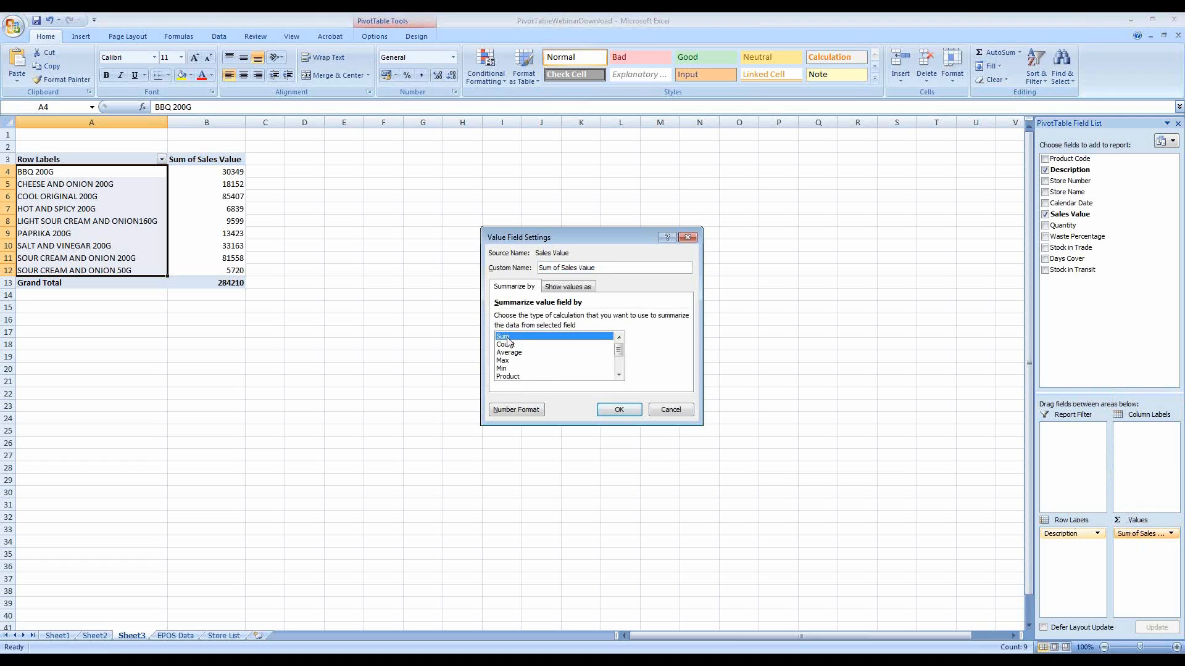
left_click(621, 412)
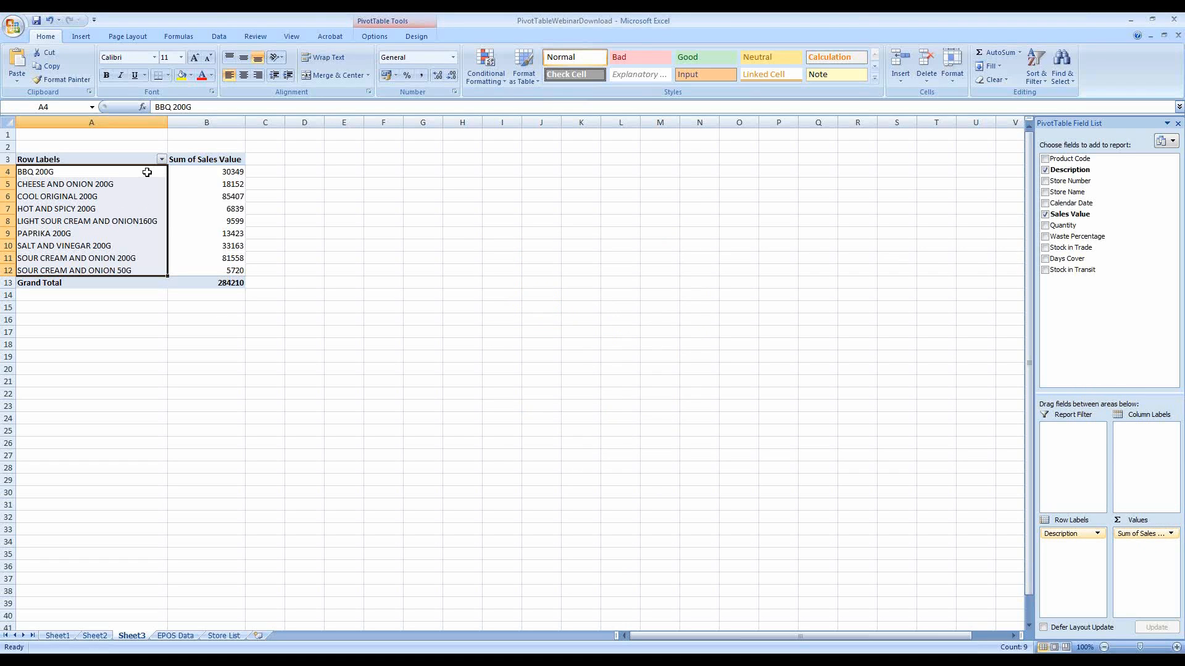
- Sort the product flavours in the PivotTable by Sum of Sales Value from largest to smallest
left_click(204, 233)
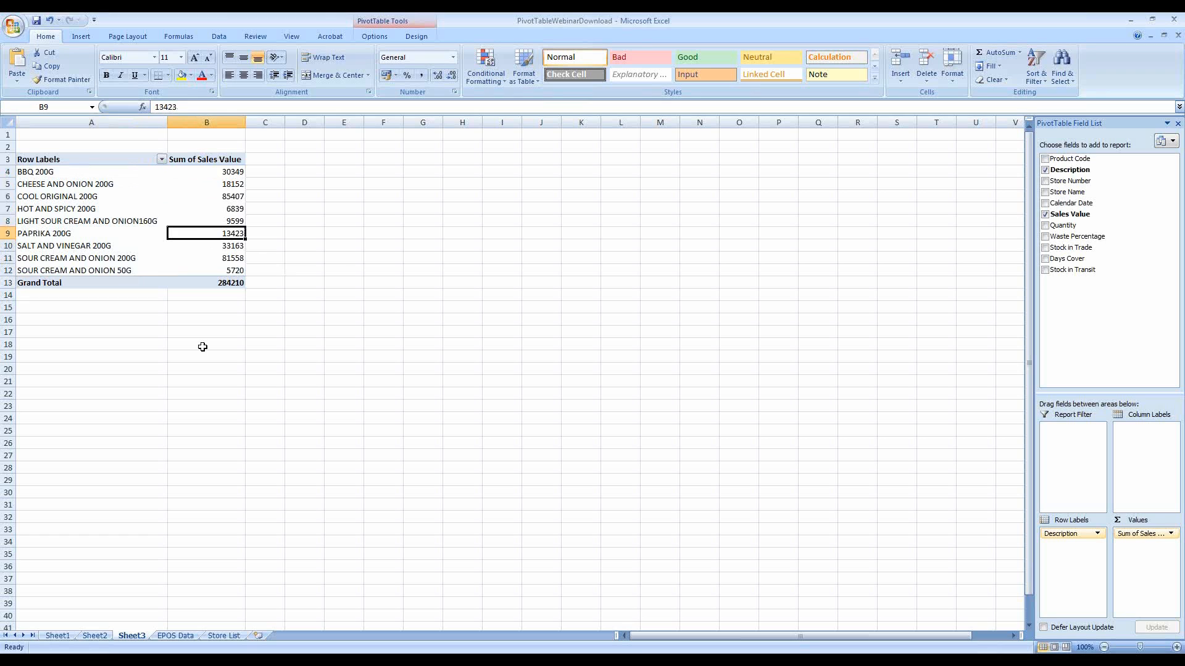
left_click(219, 39)
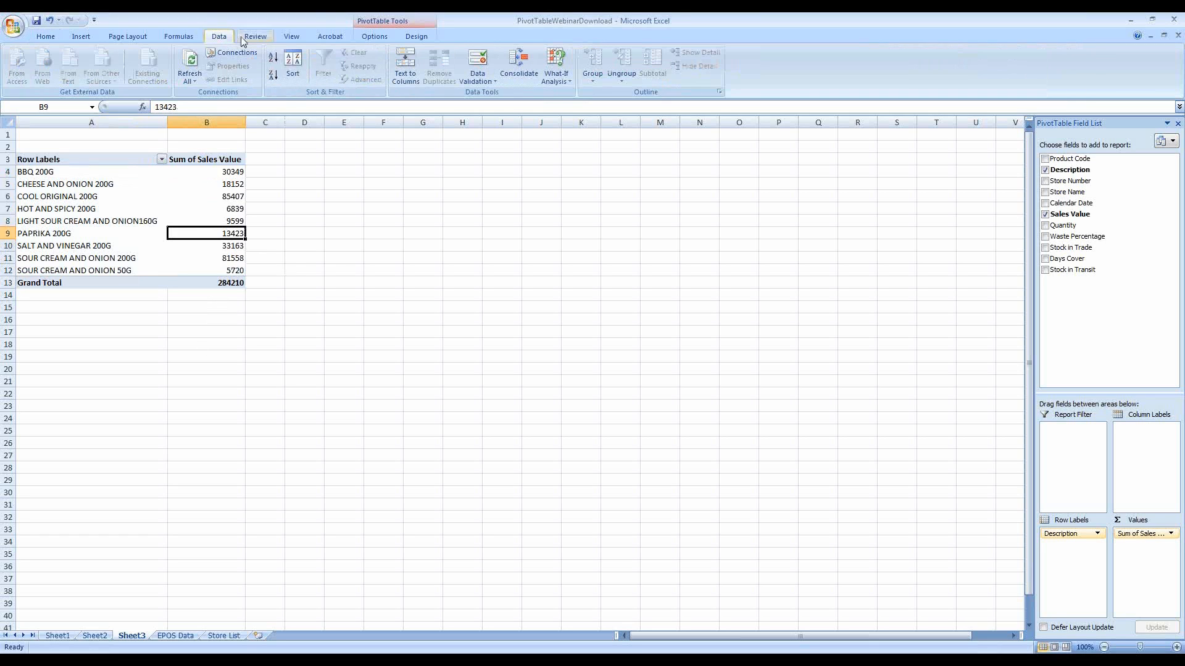
left_click(274, 76)
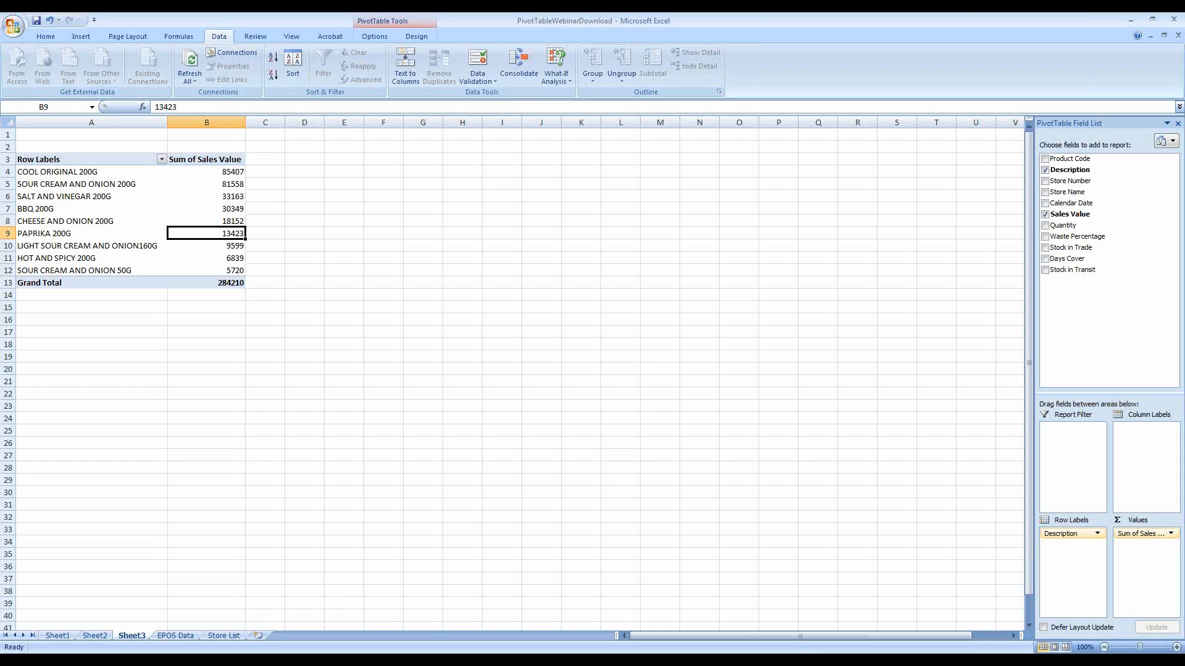
- Clear the PivotTable's fields and rebuild it with Description as row labels and Sales Value as values
left_click_drag(1072, 534, 1068, 491)
left_click_drag(1127, 537, 1086, 364)
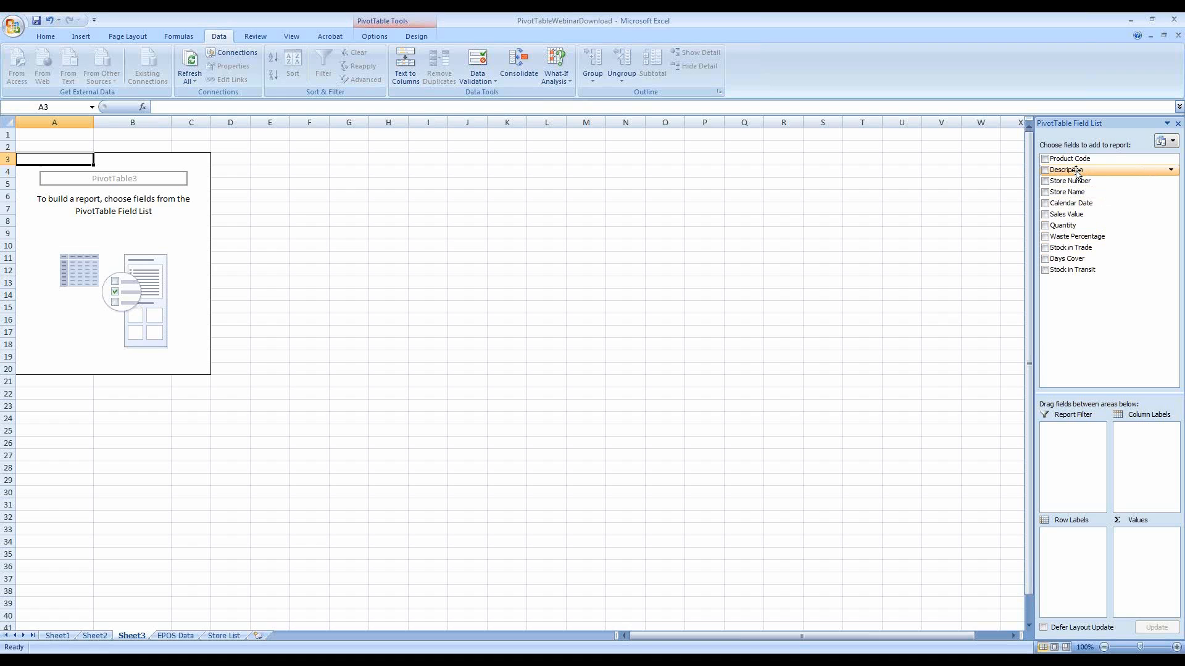
left_click_drag(1077, 173, 1074, 559)
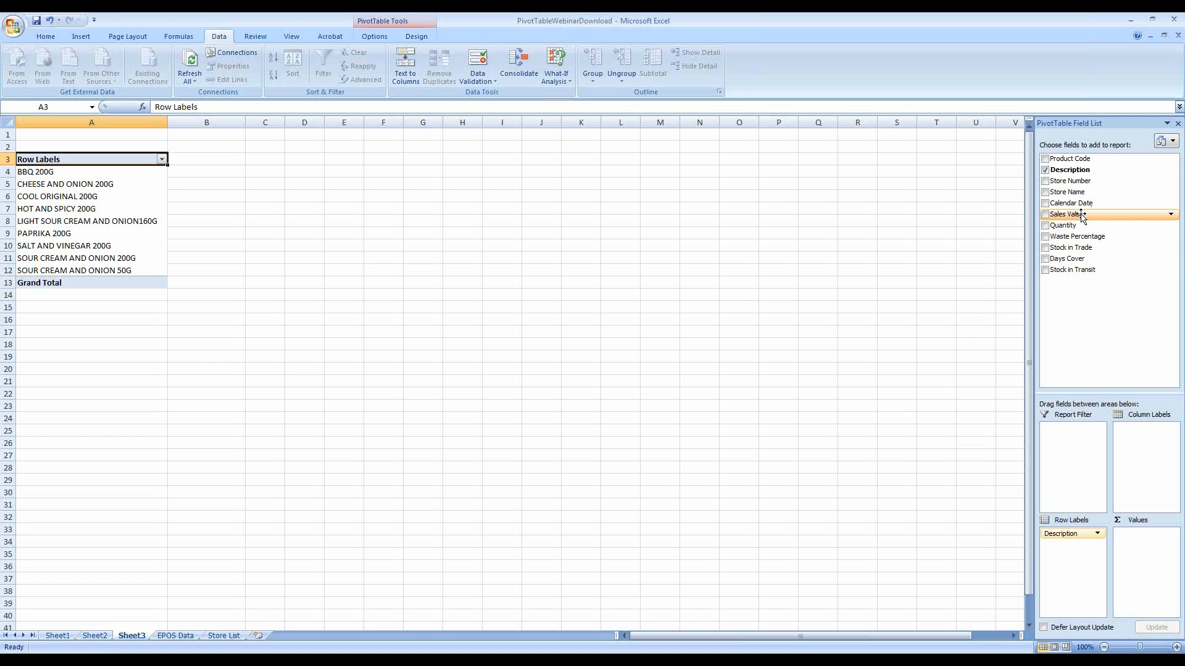
left_click_drag(1077, 216, 1152, 585)
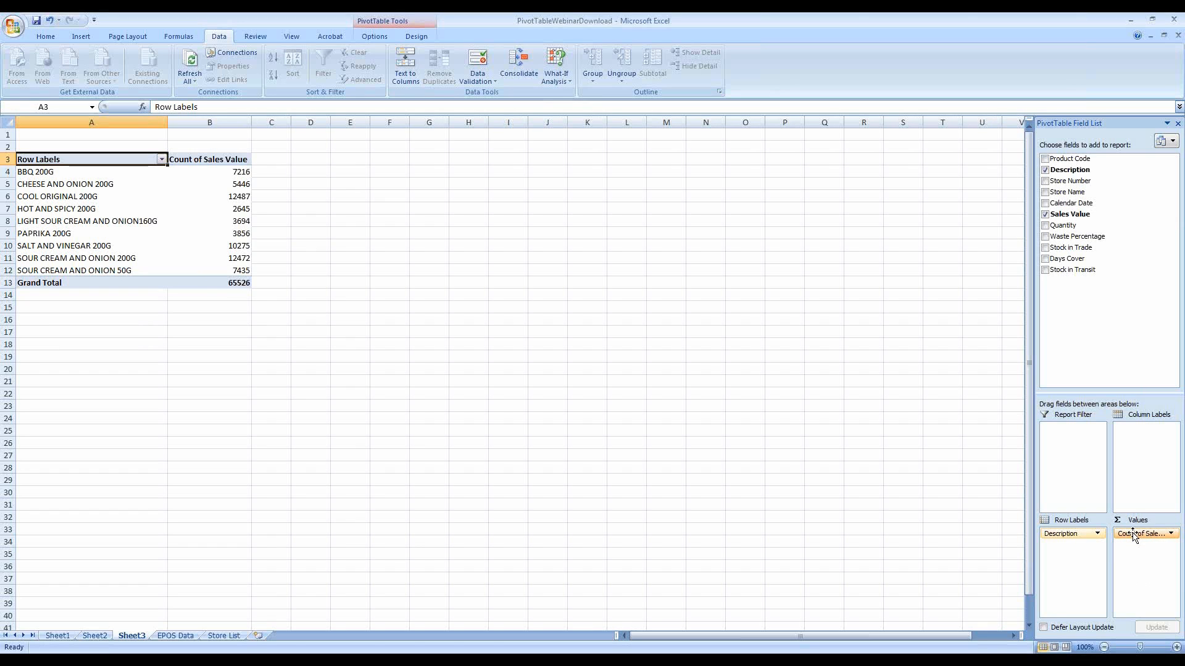
- Summarize the rebuilt PivotTable's Sales Value field by Sum instead of Count
left_click(1133, 534)
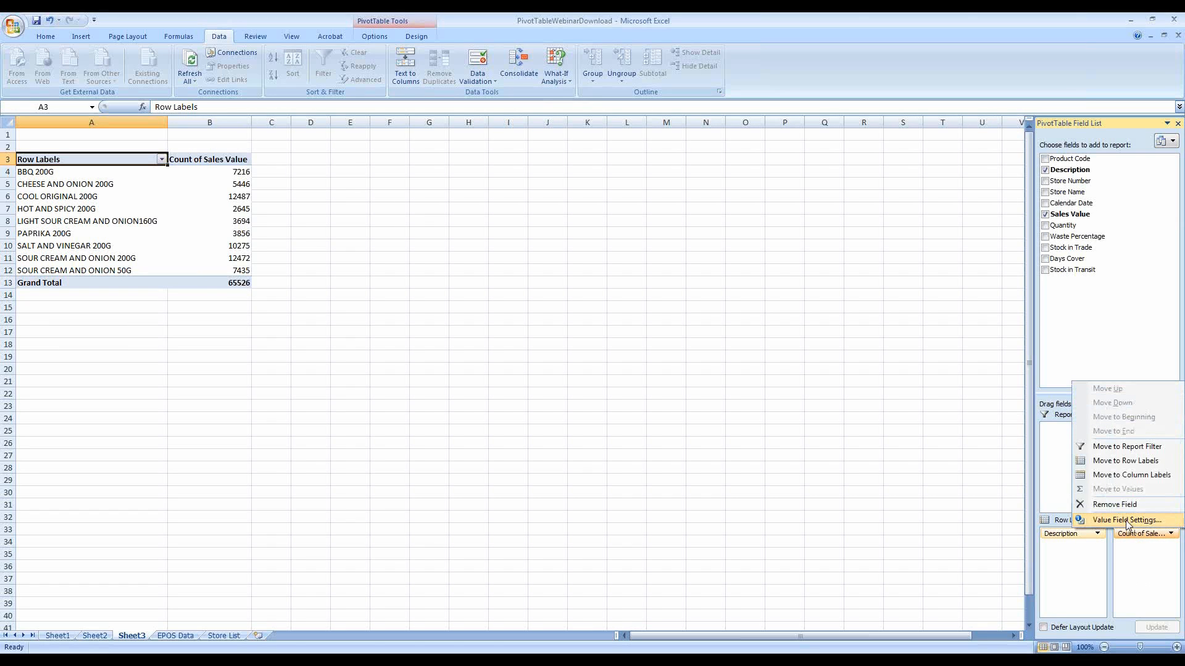
left_click(1125, 522)
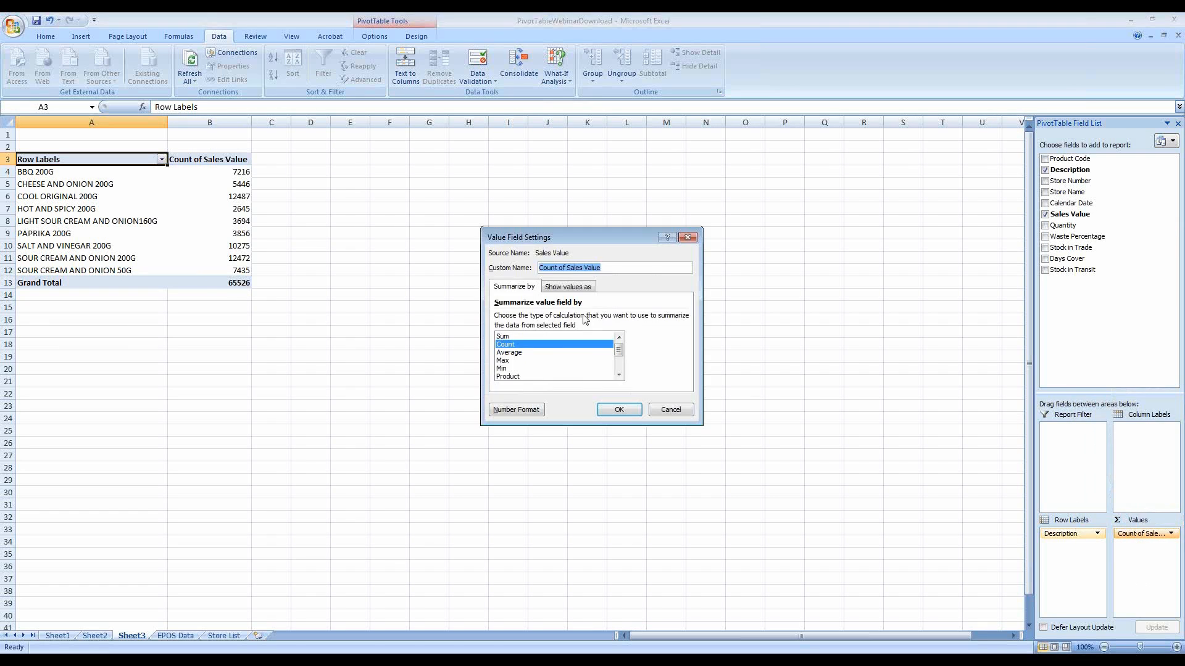
left_click(505, 336)
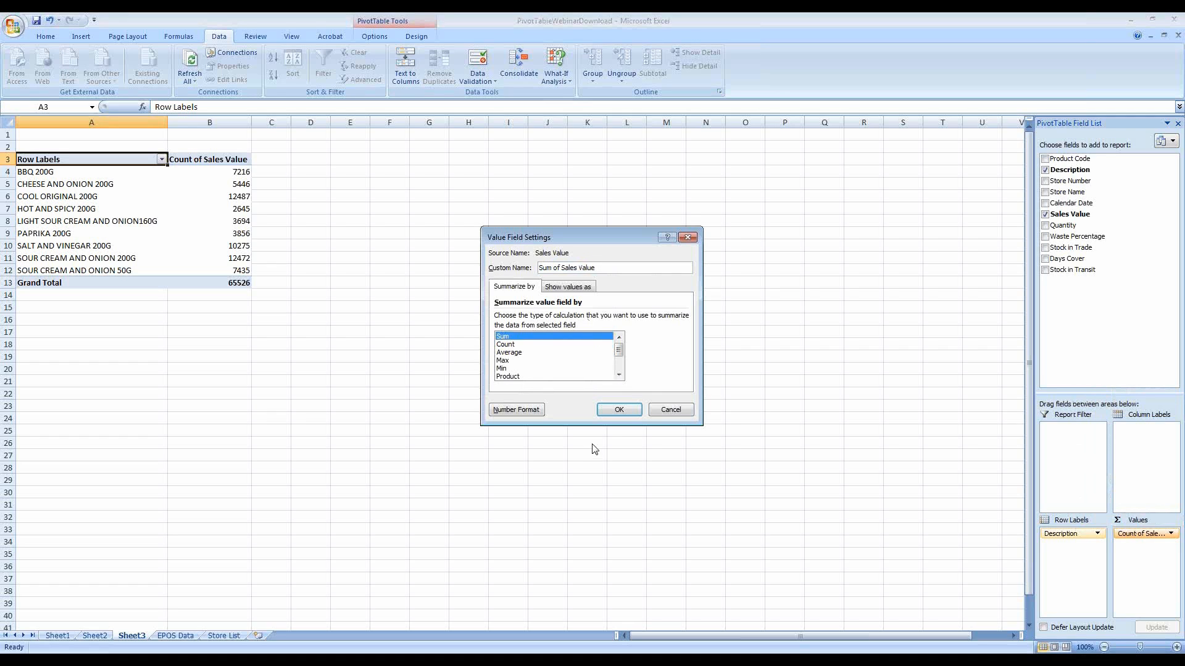
left_click(617, 410)
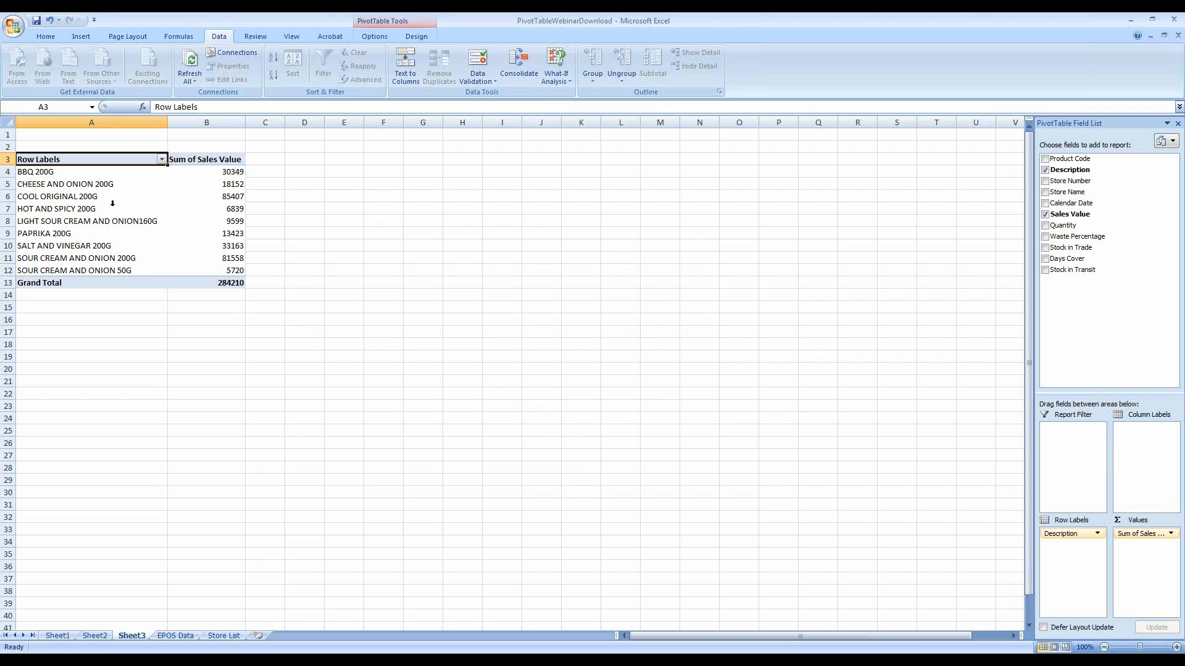
- Format the Sum of Sales Value figures as Number with 0 decimal places and a thousands separator
left_click(218, 199)
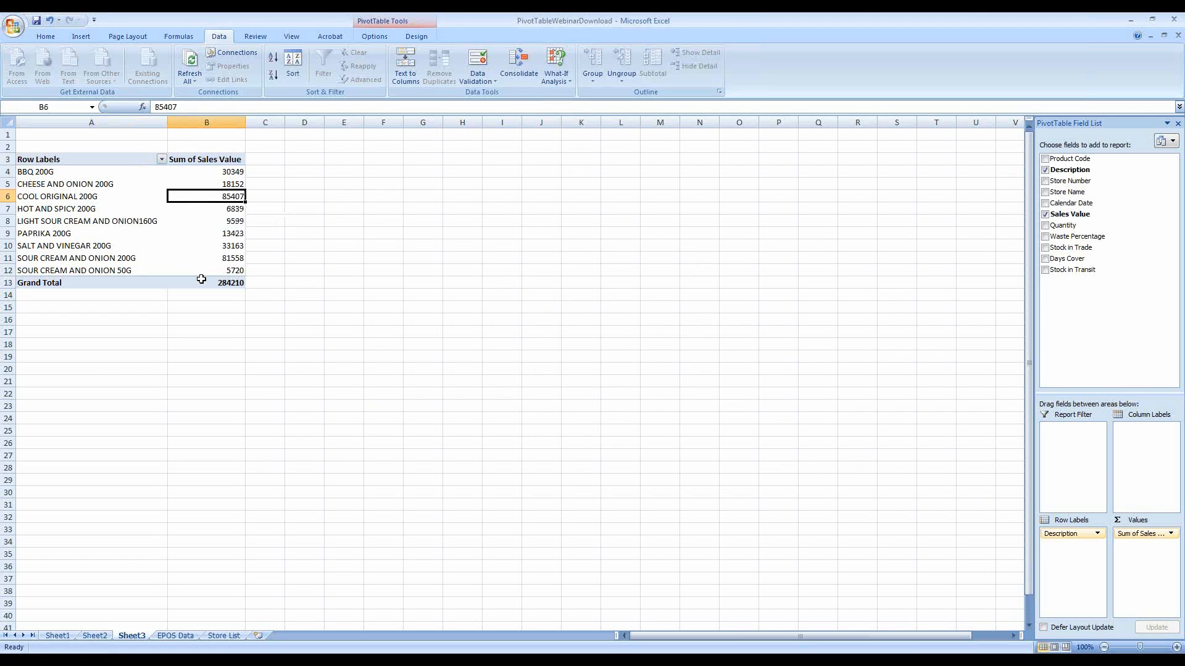
mouse_move(205, 279)
mouse_move(209, 179)
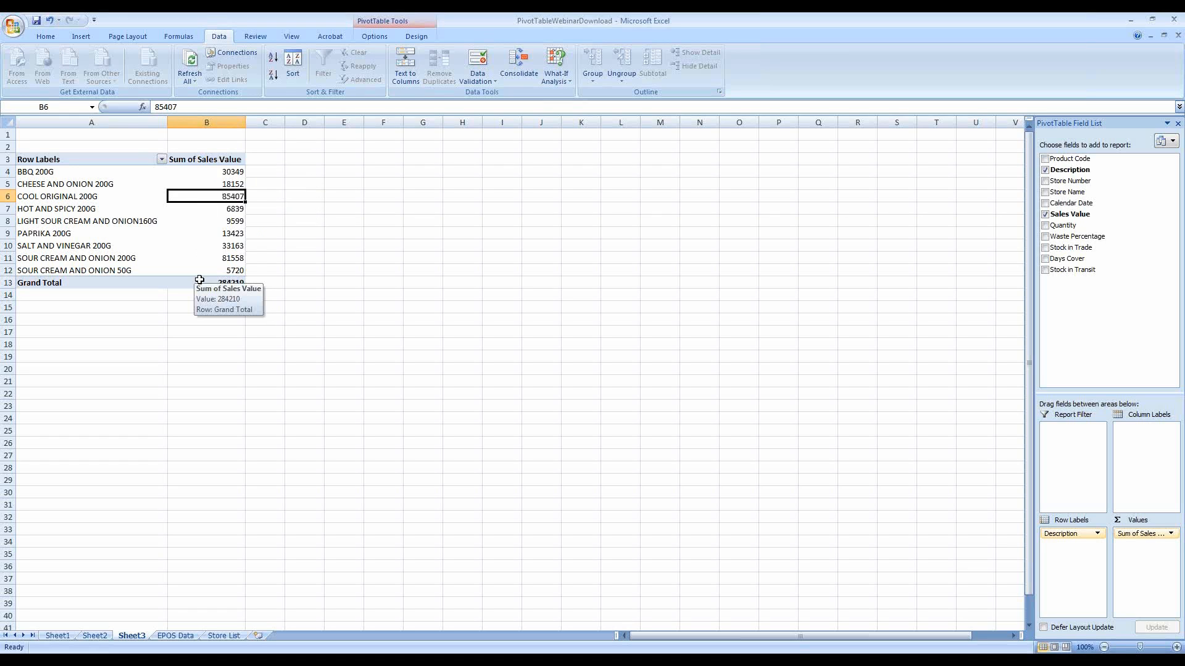
right_click(201, 198)
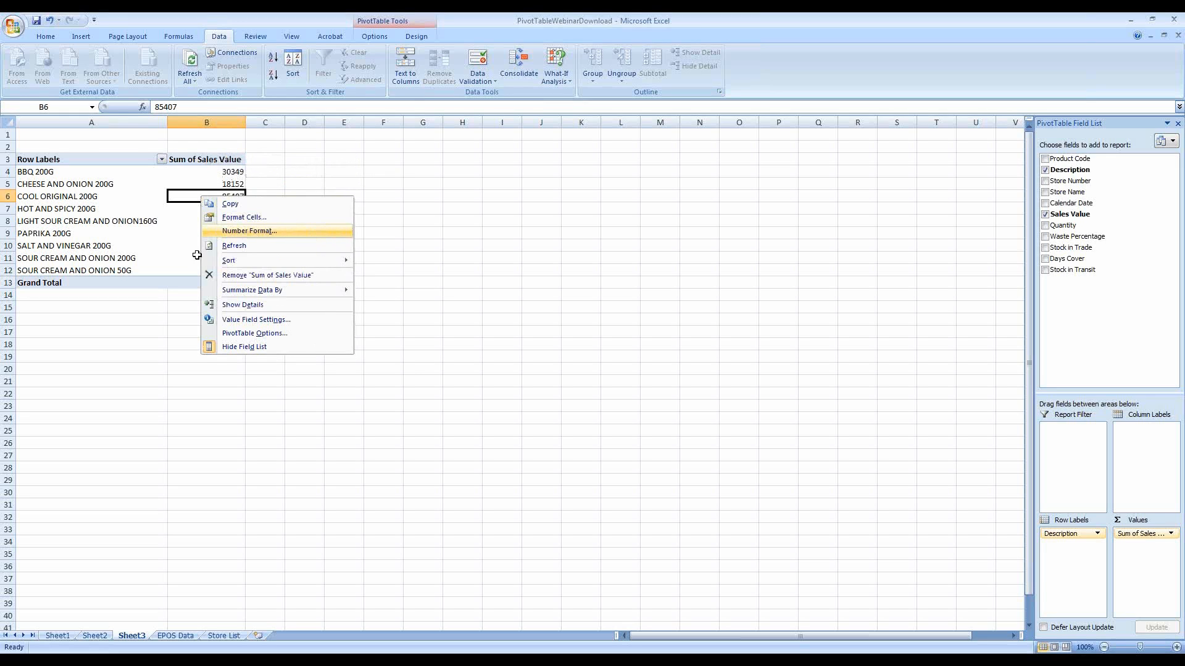
key("Return")
left_click(127, 147)
left_click(215, 183)
left_click(263, 169)
left_click(262, 169)
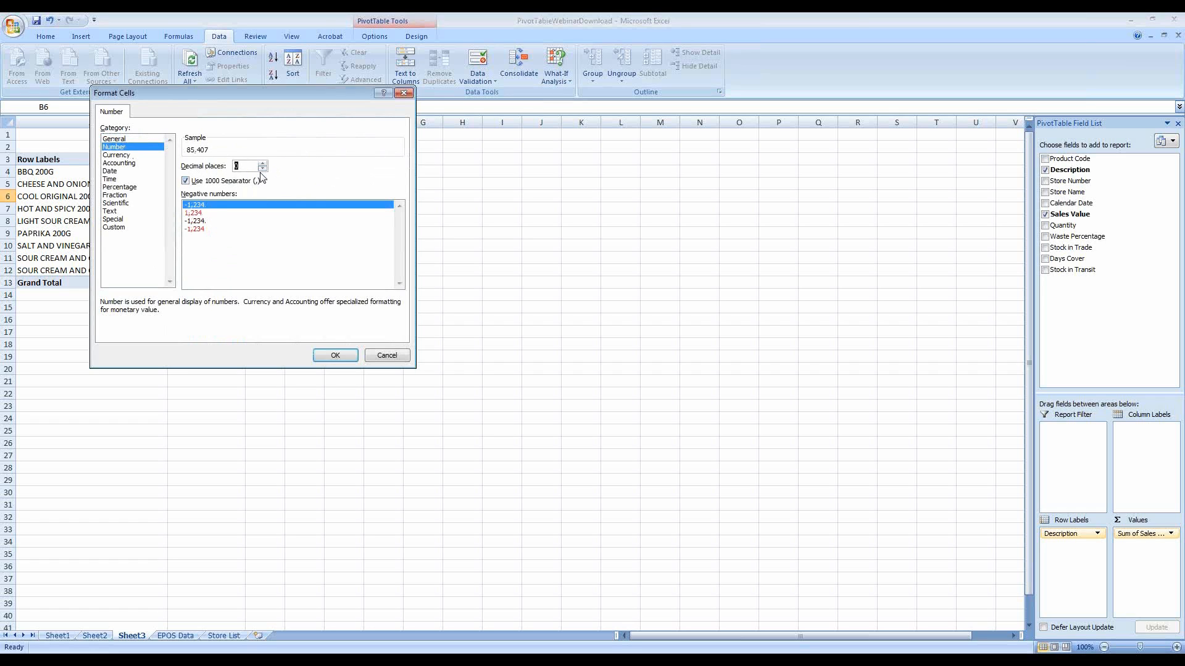
key("Return")
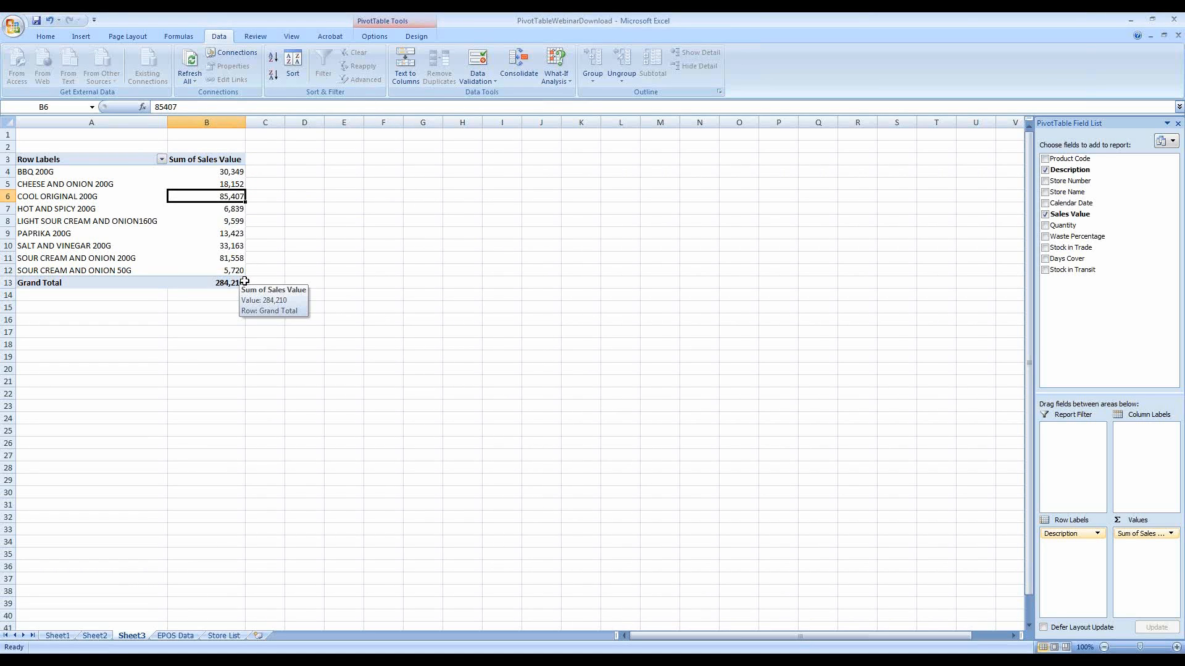
- Select a cell outside the PivotTable, reselect the table, and look over its Design and Options commands
left_click(508, 257)
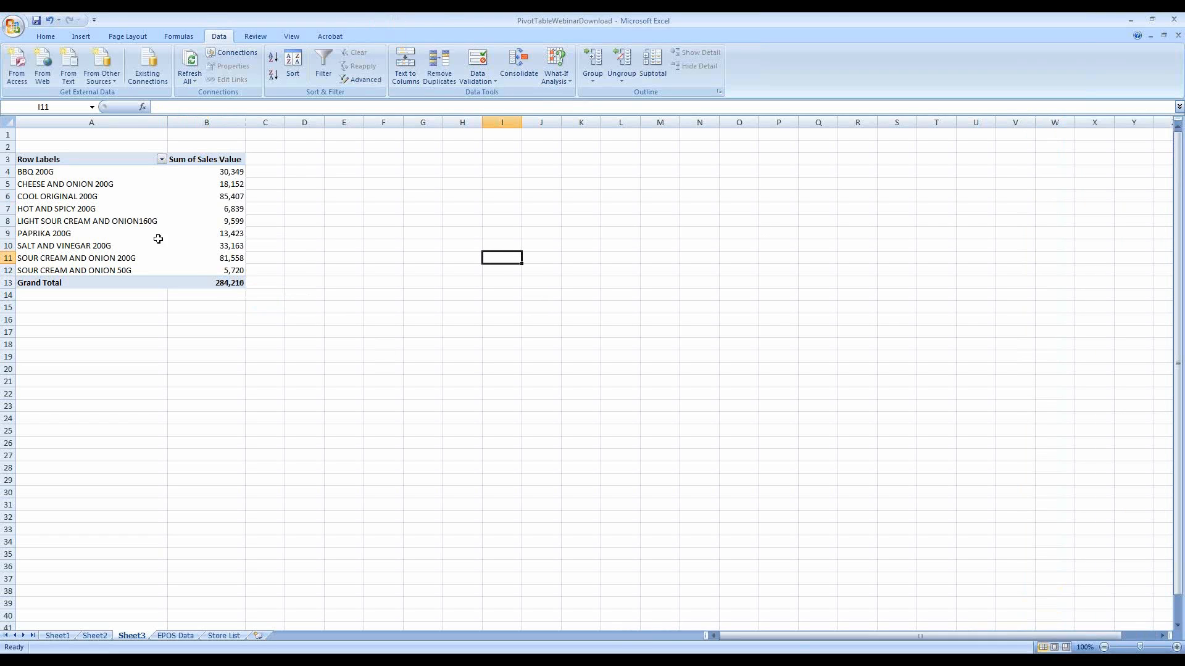
left_click(63, 210)
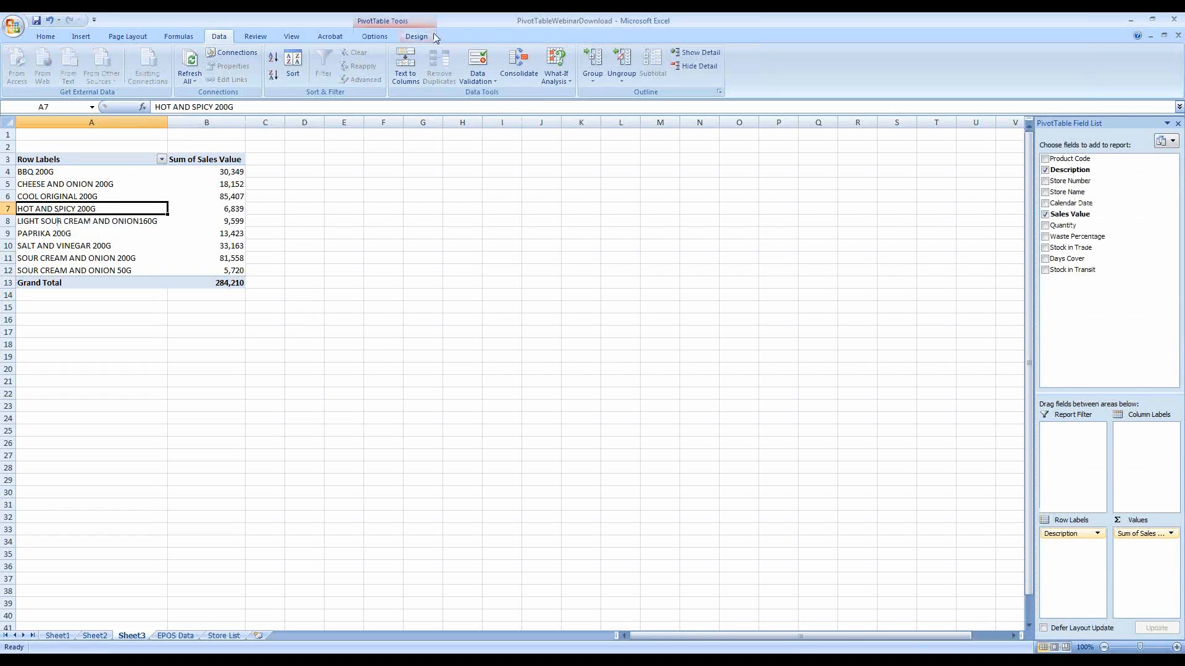
left_click(413, 38)
left_click(379, 38)
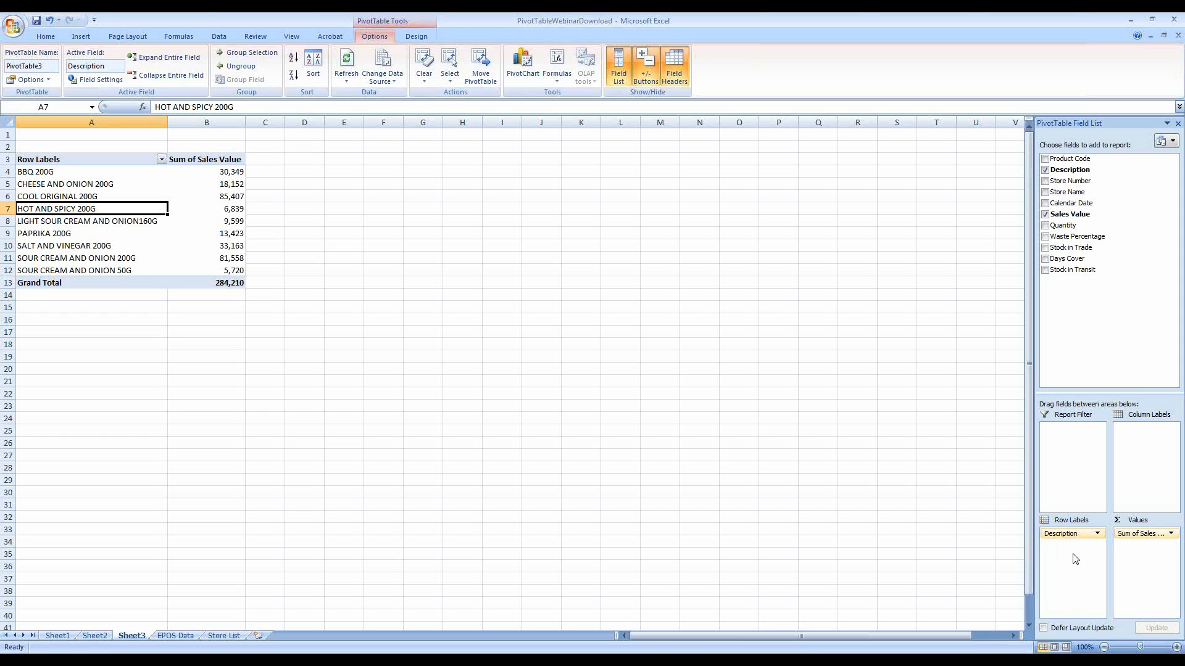
- Replace Description with Calendar Date as the PivotTable's row labels
left_click_drag(1067, 537, 1087, 324)
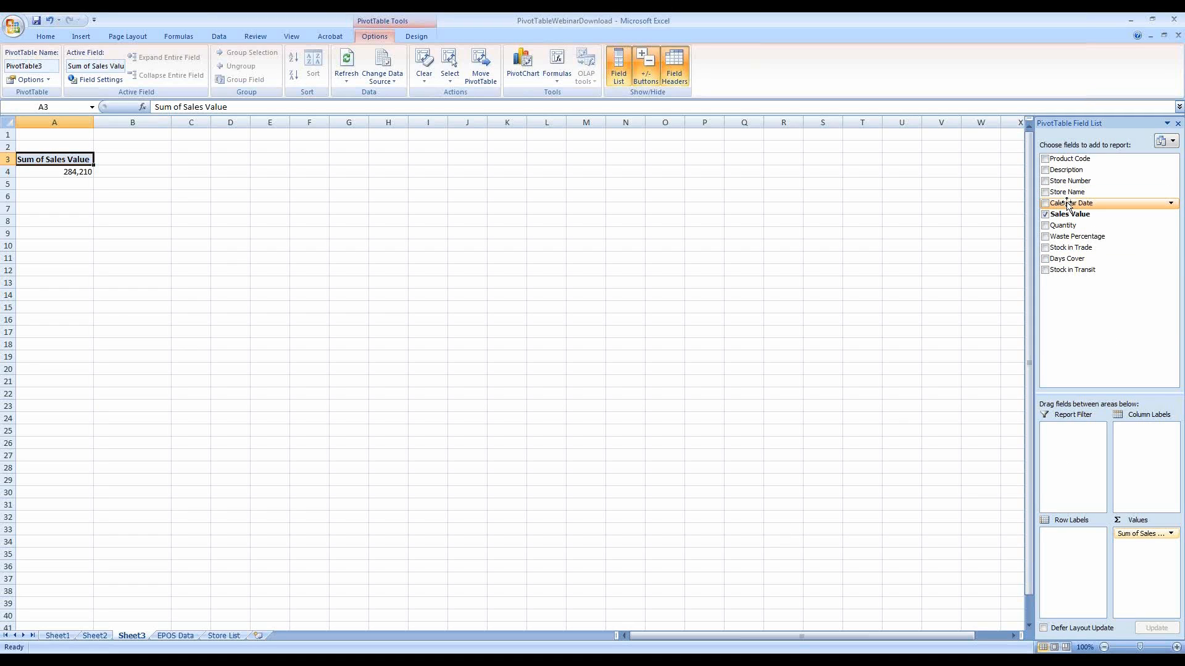
left_click_drag(1067, 205, 1069, 535)
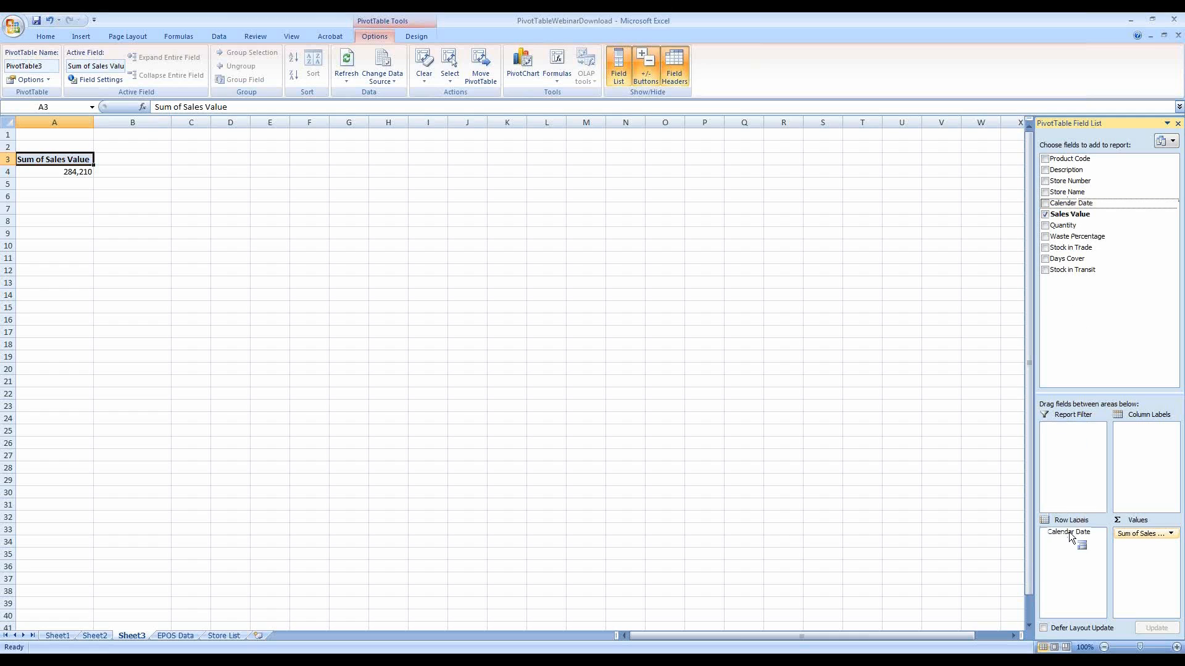
left_click_drag(1070, 576, 1071, 571)
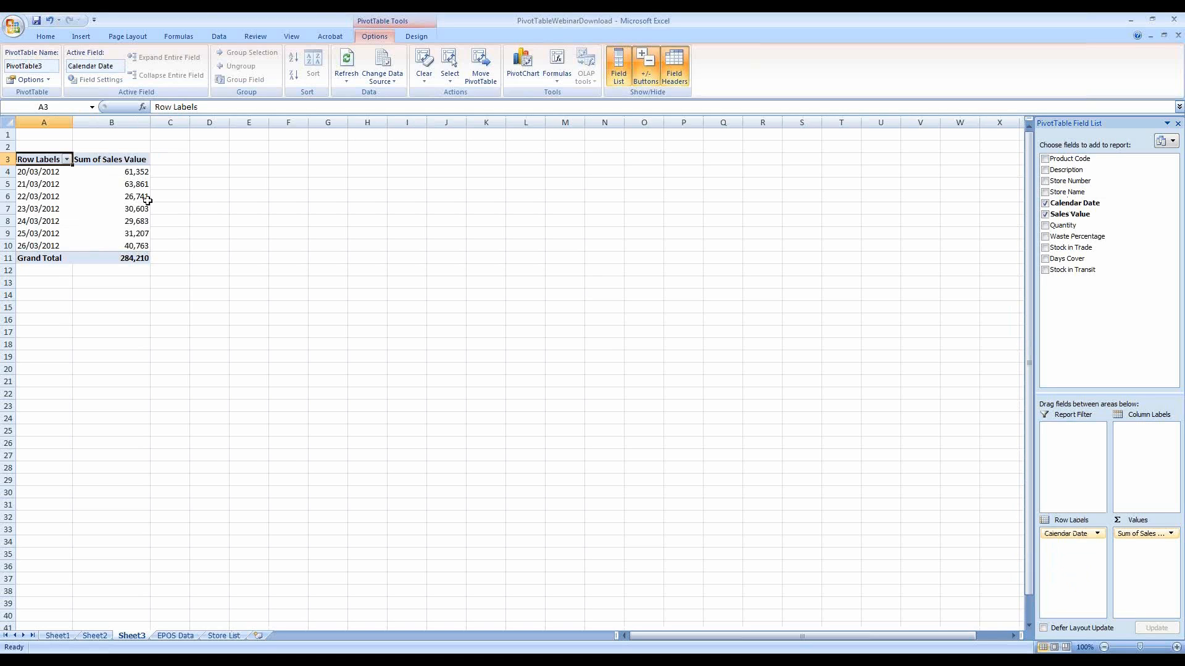
mouse_move(127, 214)
mouse_move(108, 184)
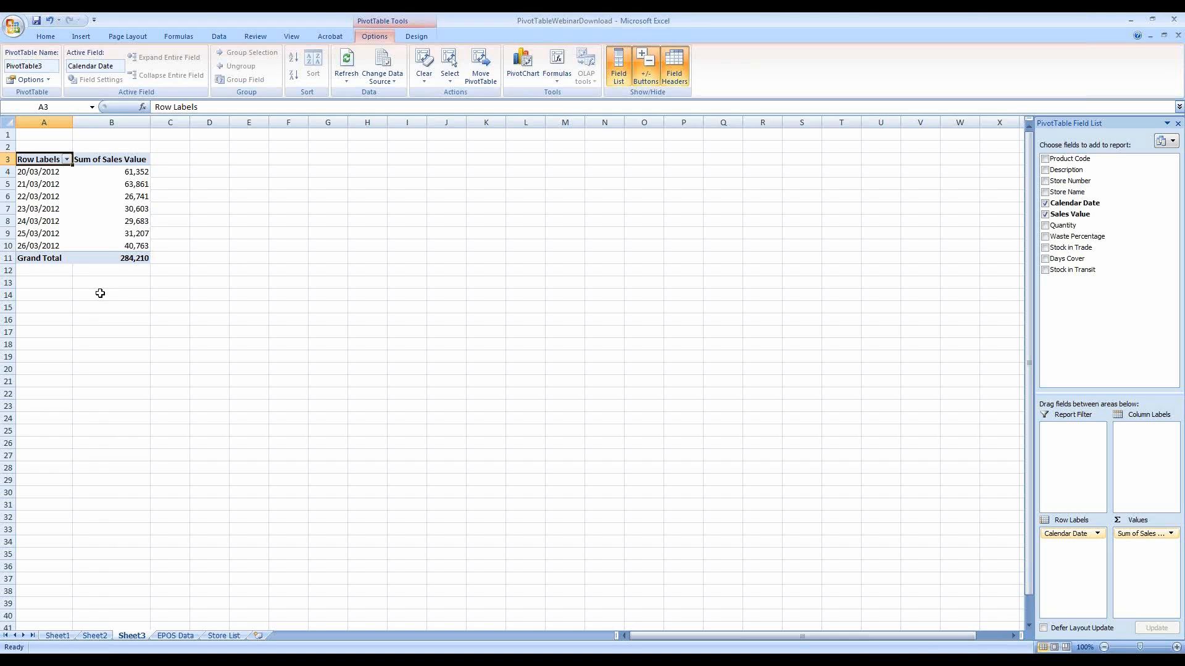
- Show the Sales Value figures as a percentage share of the grand total and select the 21/03/2012 value
right_click(111, 198)
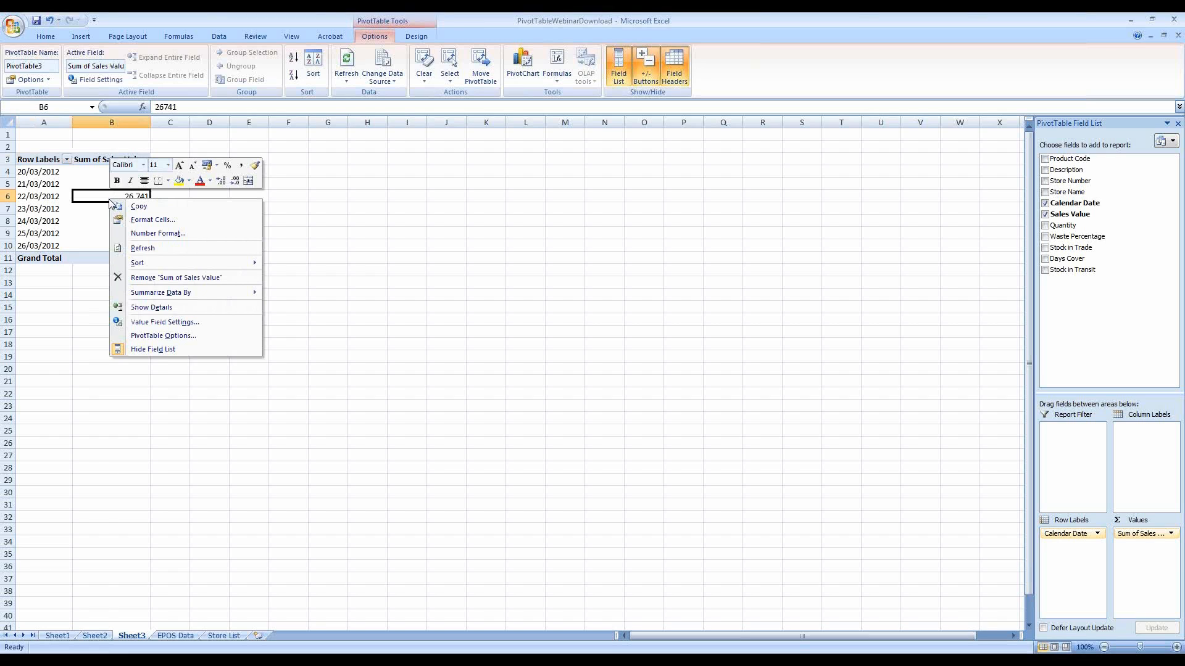
mouse_move(165, 300)
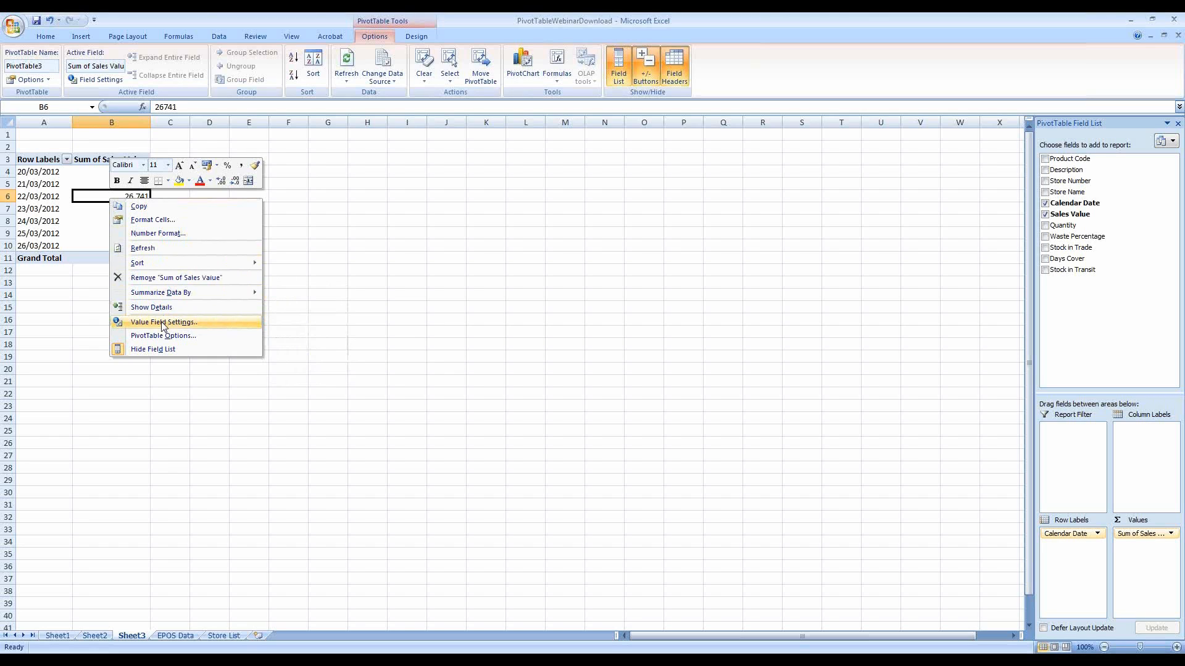
left_click(164, 323)
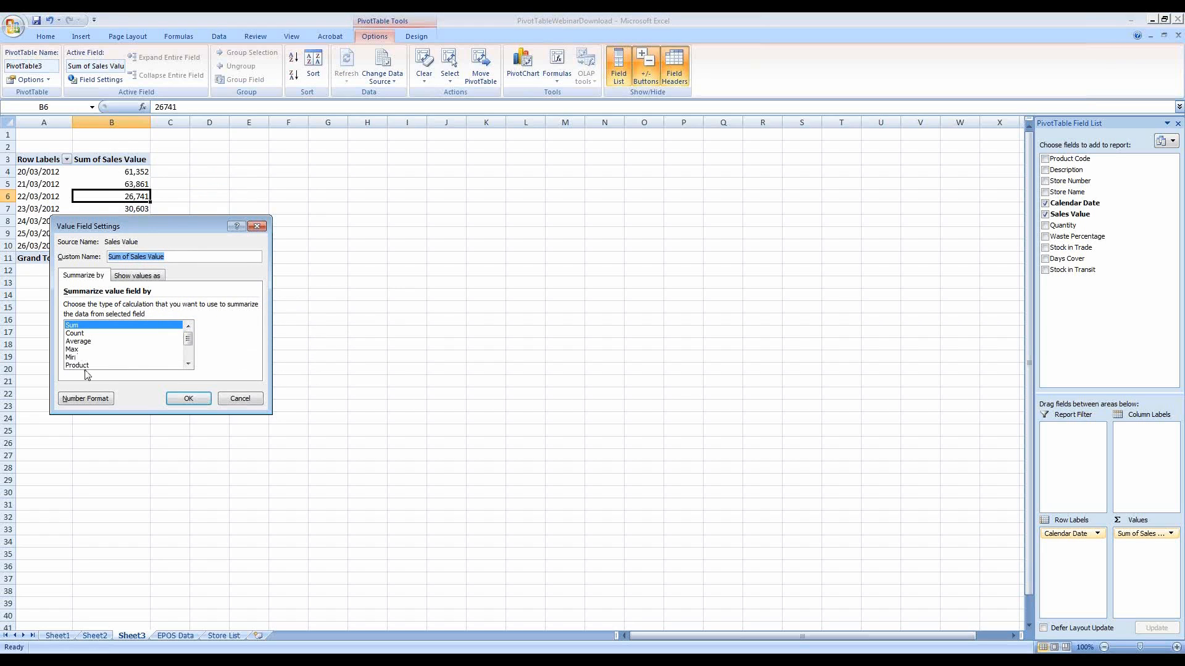
left_click(135, 278)
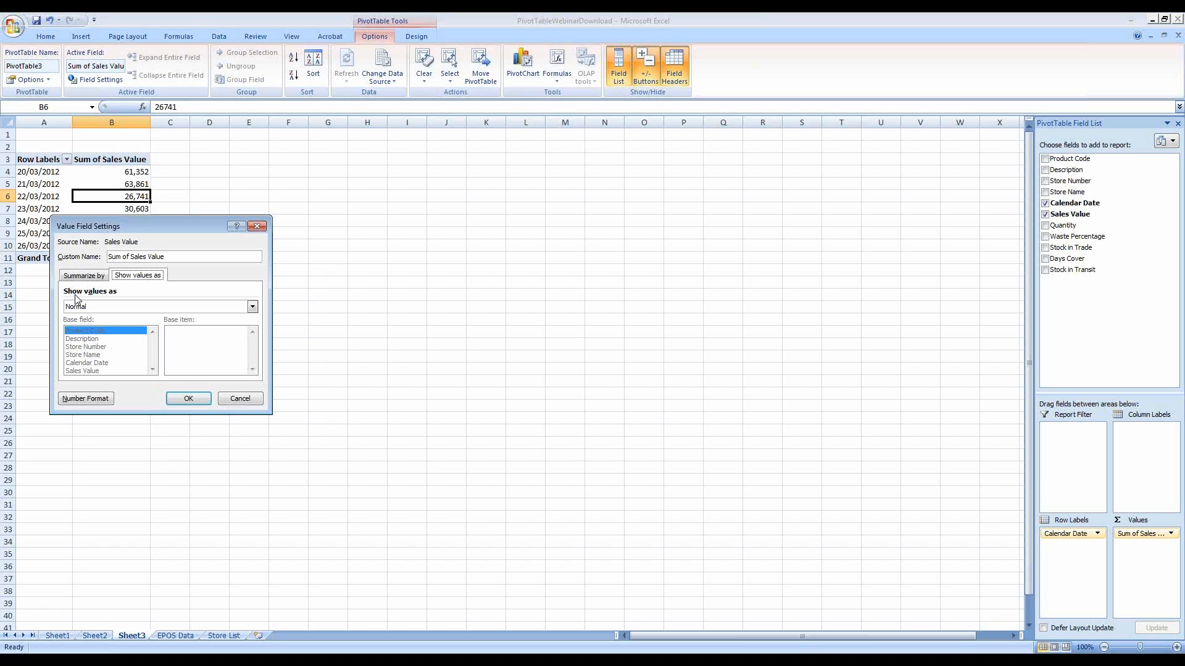
left_click(253, 310)
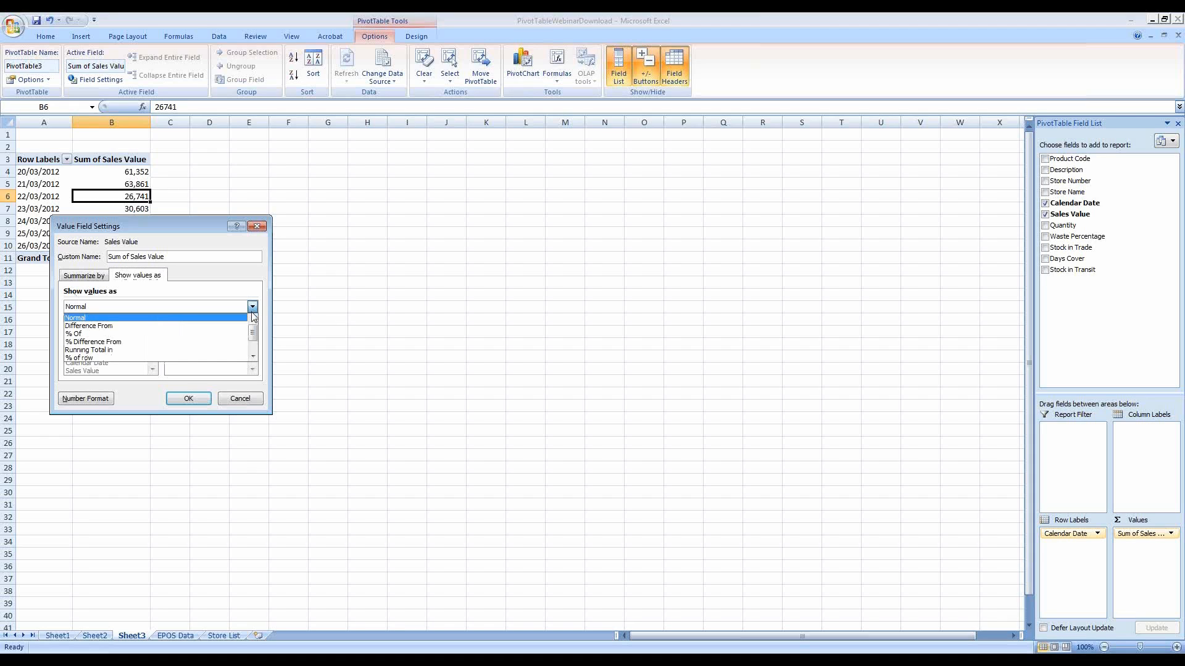
left_click(253, 357)
left_click(253, 357)
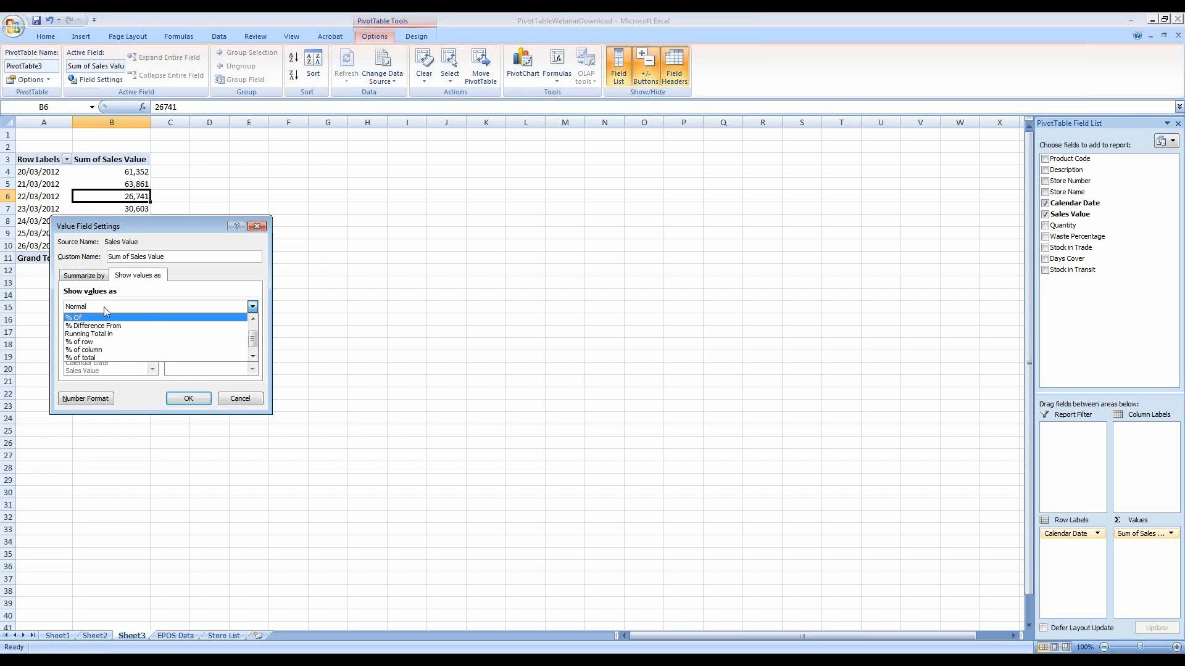
left_click(188, 399)
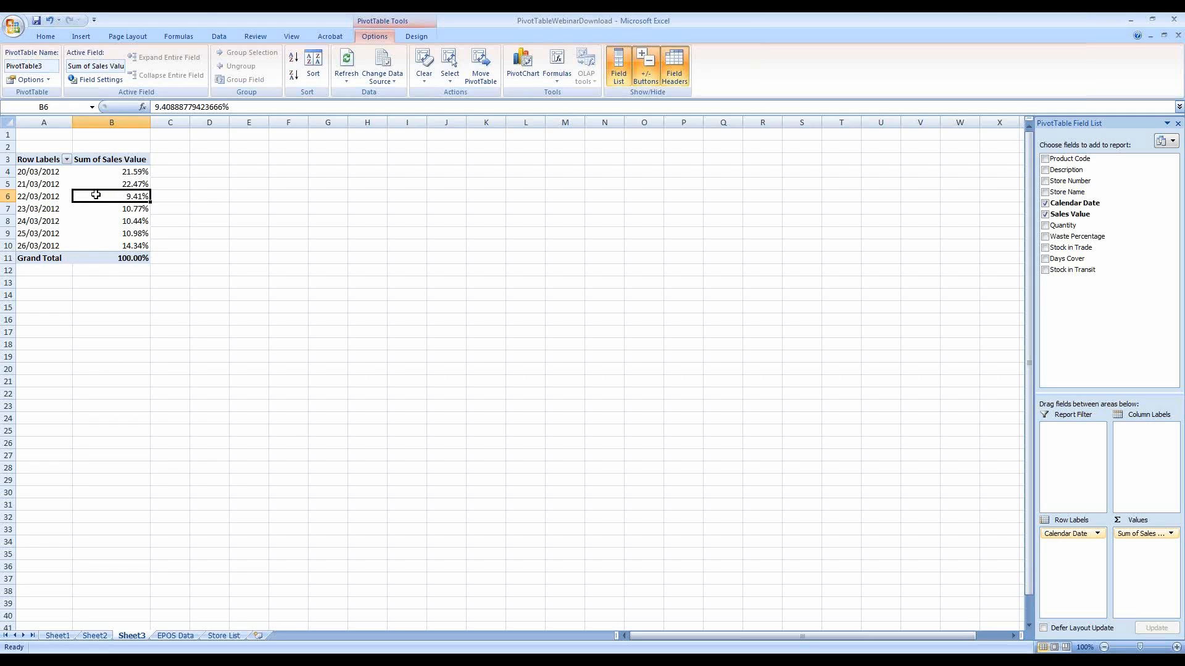
left_click(127, 184)
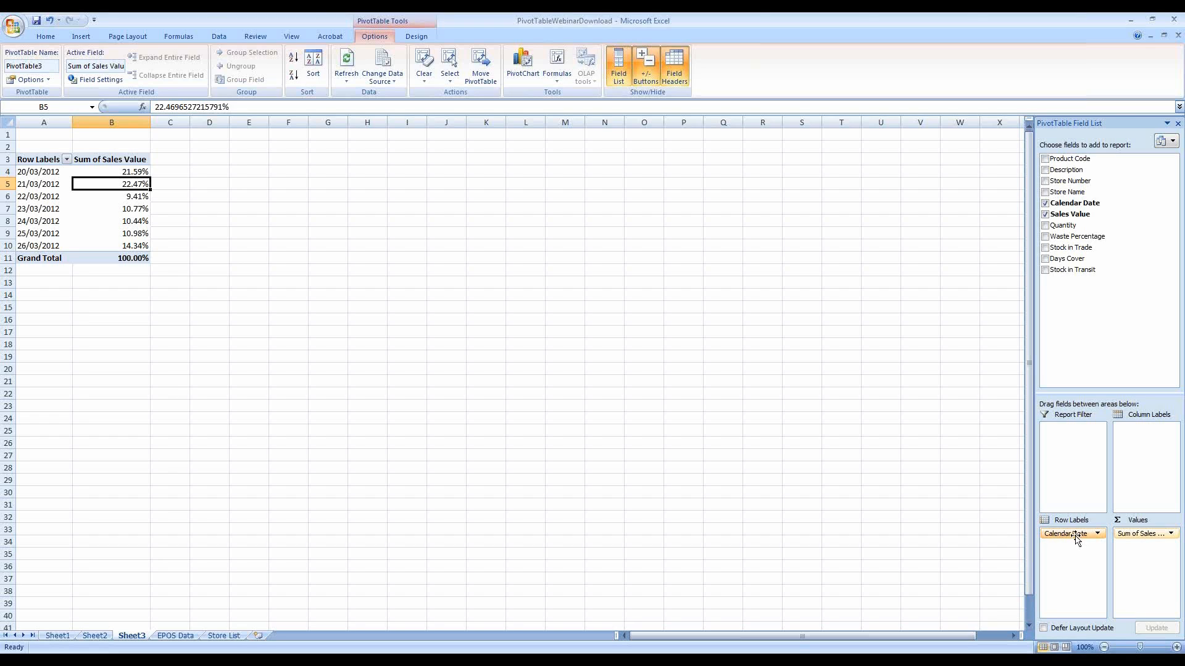
- Remove Calendar Date and Sales Value from the PivotTable and switch to the business questions slide in PowerPoint
left_click_drag(1065, 537, 1074, 305)
left_click_drag(1137, 536, 1108, 345)
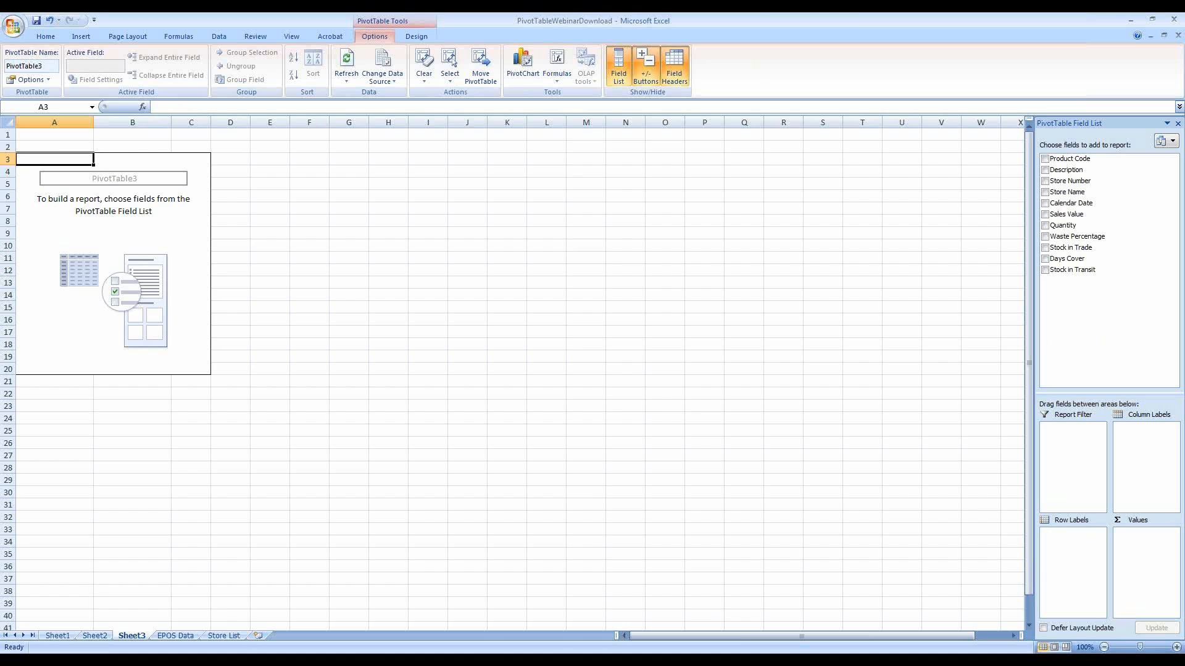
key("alt+Tab")
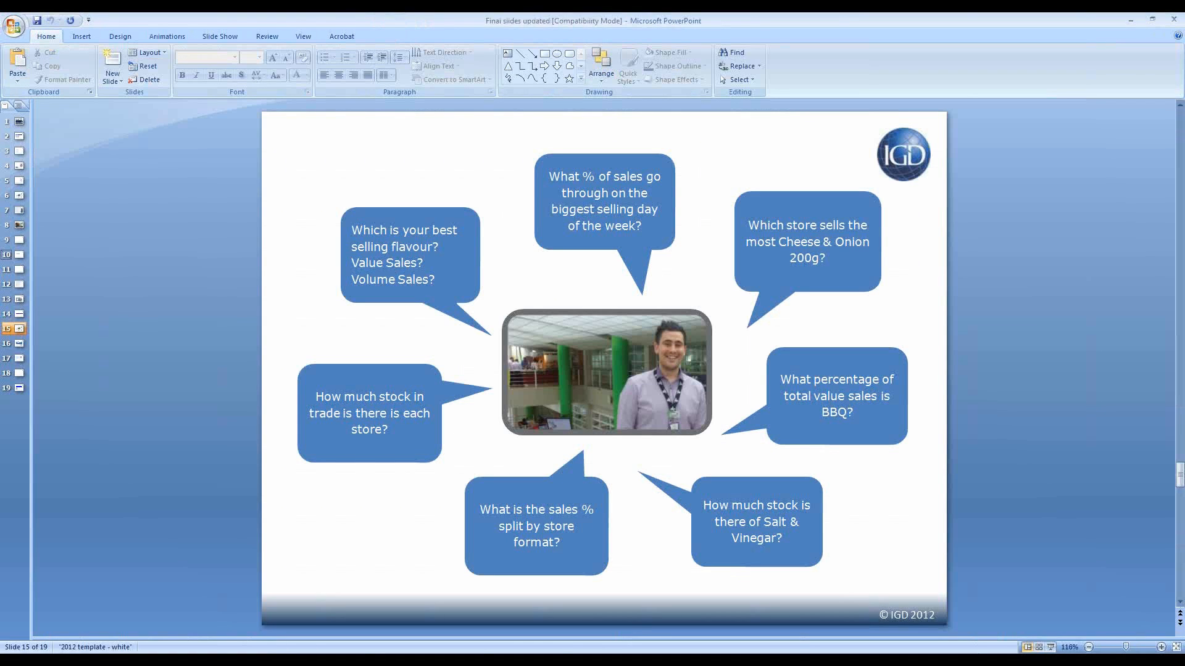
- Present the business questions slide full screen, end the slide show, and switch to the PivotTable workbook in Excel
left_click(1051, 647)
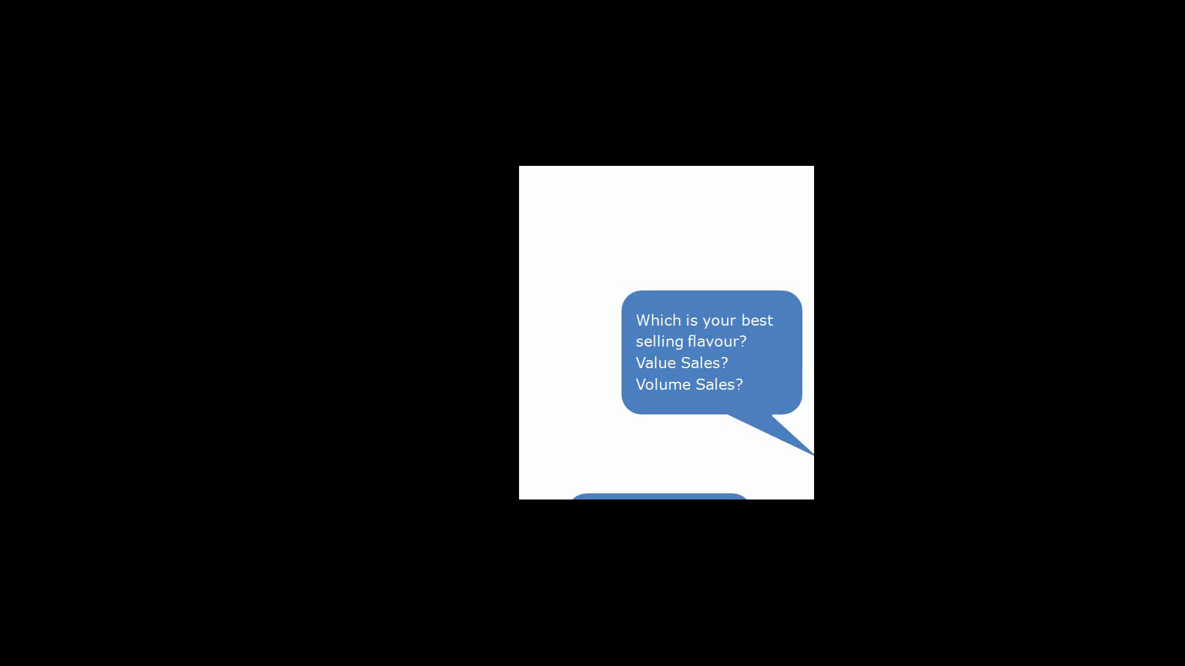
key("Escape")
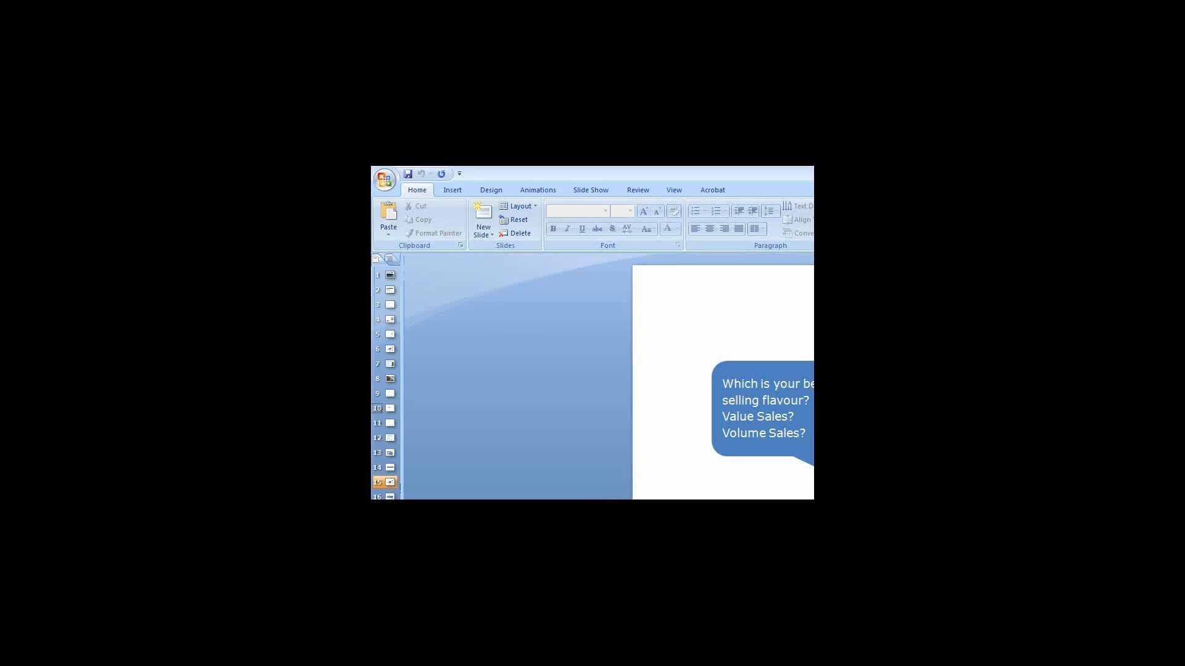
key("alt+Tab")
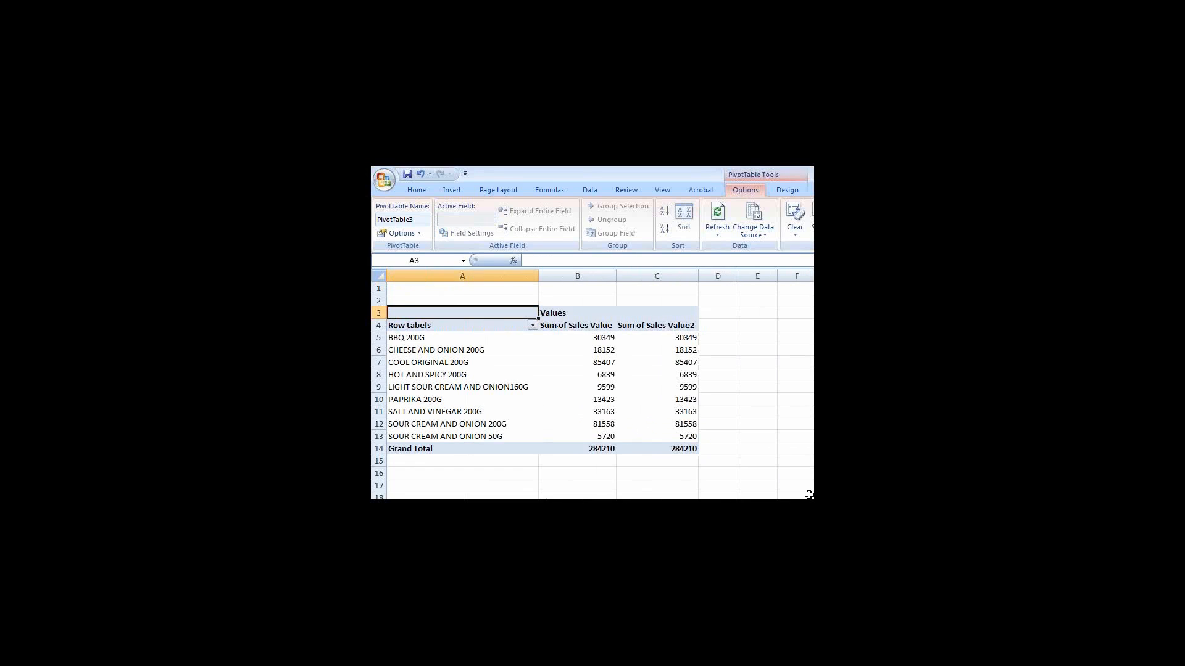
- Show the second Sales Value column of the PivotTable as a percentage of the total for each flavour
left_click(668, 360)
right_click(667, 360)
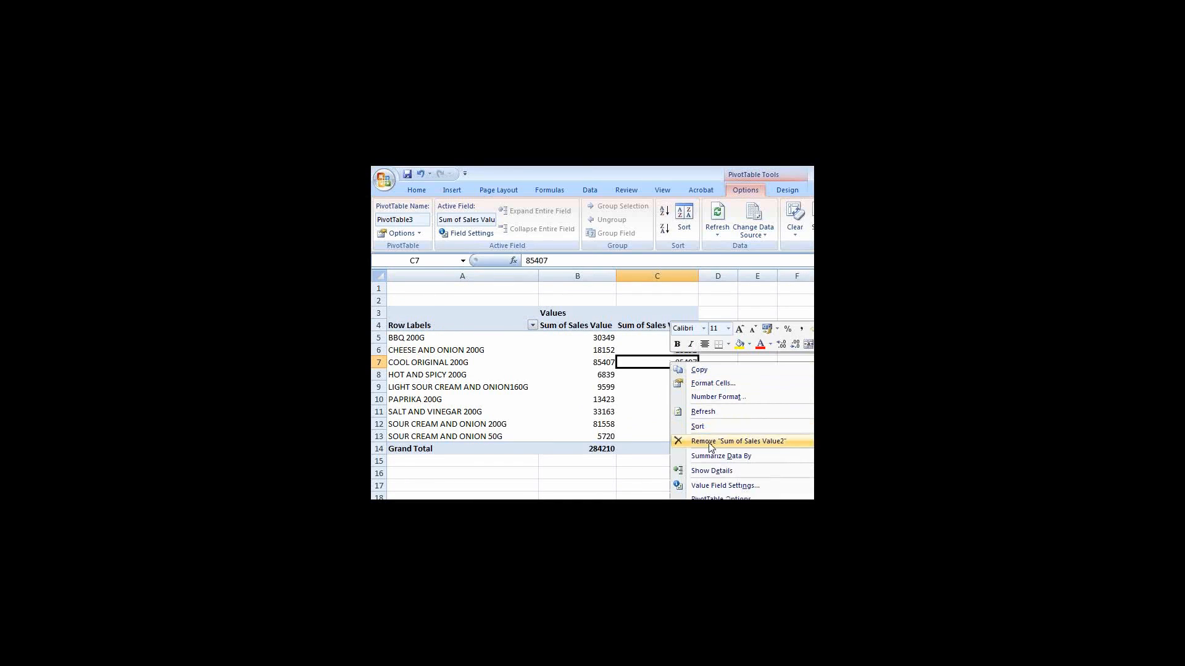
left_click(733, 492)
left_click(689, 440)
left_click(682, 470)
scroll(682, 493, "down", 1)
left_click(667, 522)
key("Return")
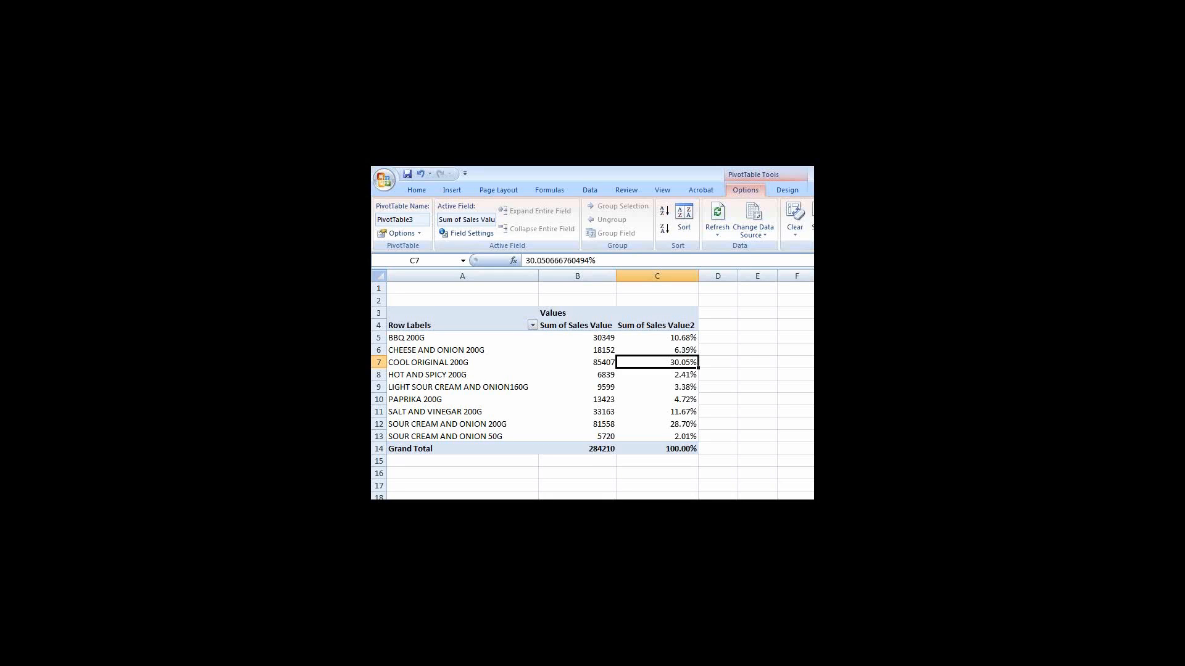
mouse_move(668, 383)
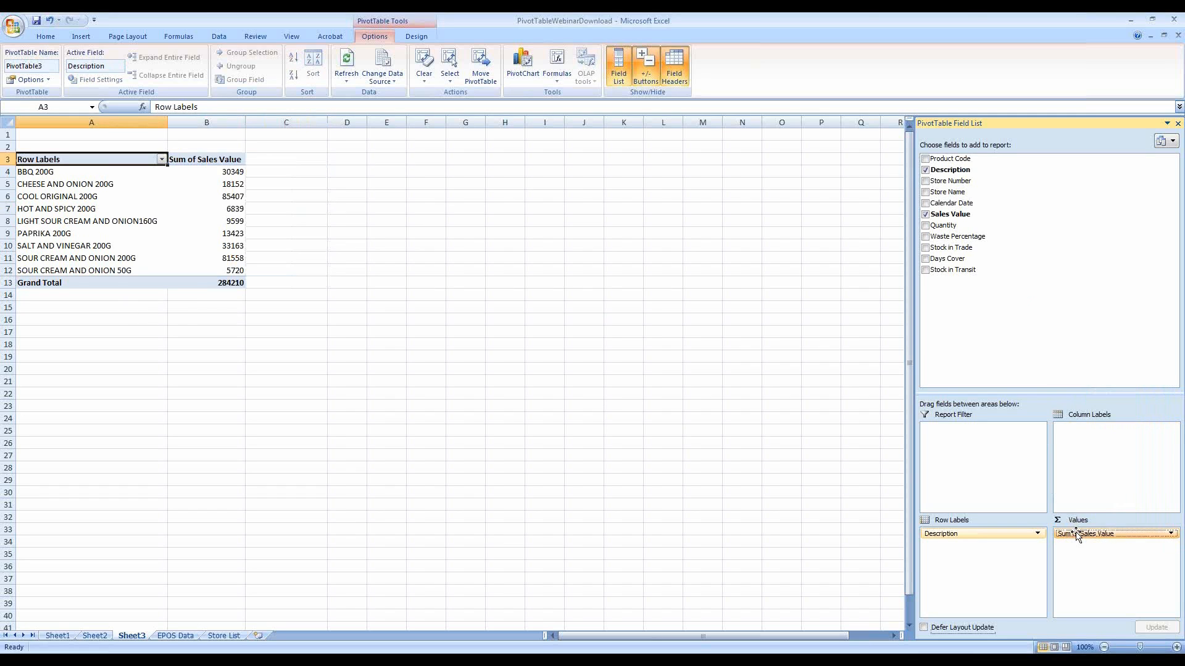
- Remove Sales Value and Description from the PivotTable, and use Store Name as row labels with Quantity as values
left_click_drag(1079, 534, 1056, 325)
left_click_drag(1056, 324, 920, 373)
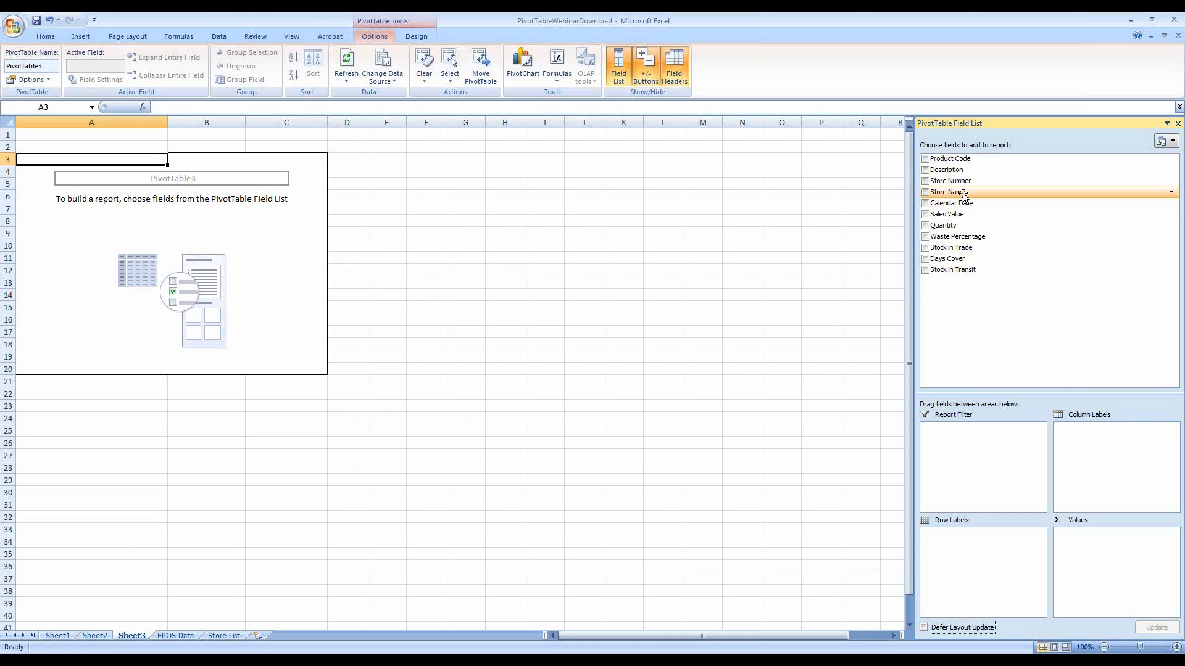
left_click_drag(964, 196, 972, 559)
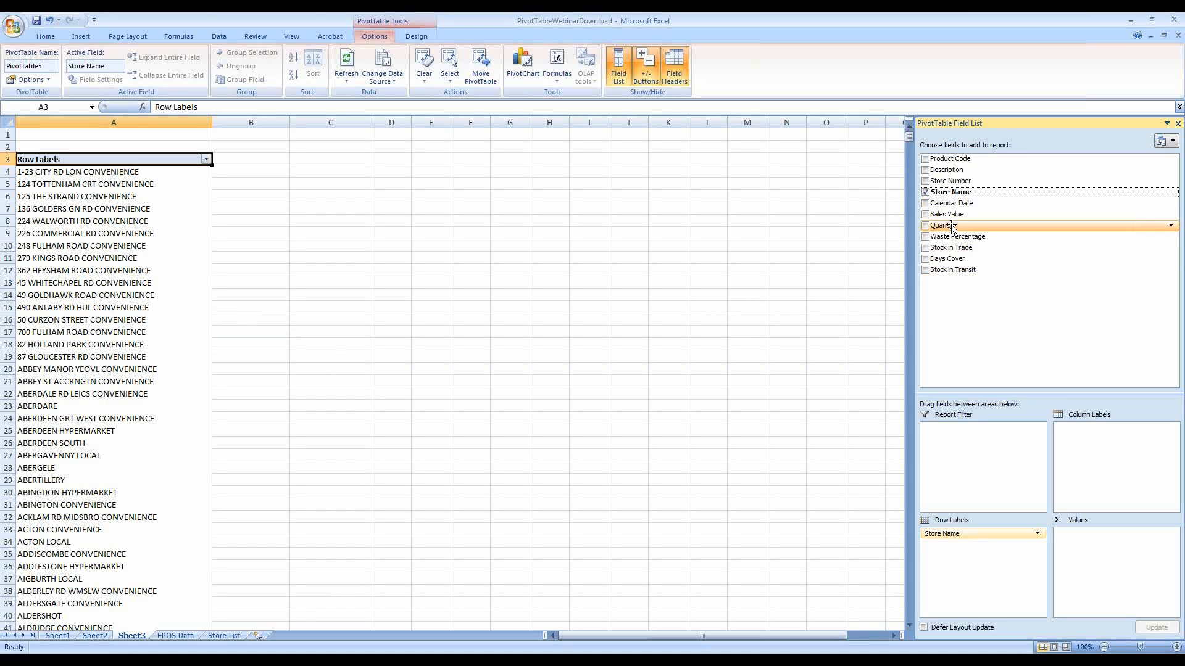
left_click_drag(952, 226, 1112, 588)
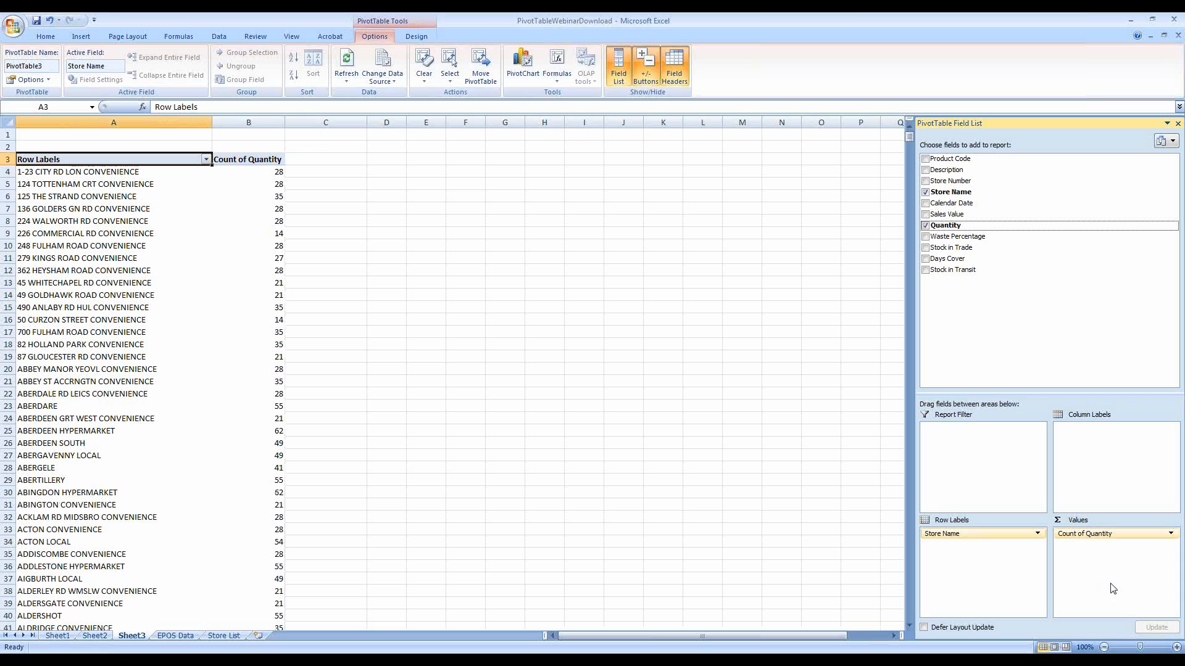
- Summarize the Quantity field by Sum instead of Count and select the 700 Fulham Road Convenience value
left_click(1090, 535)
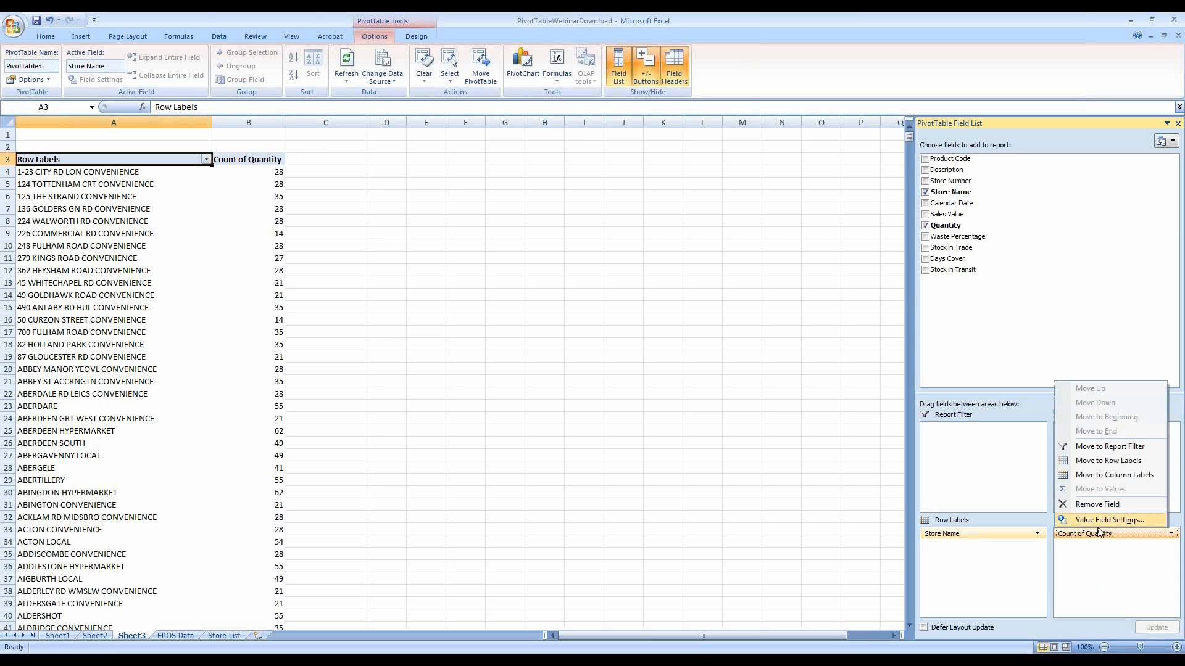
left_click(1102, 520)
left_click(515, 337)
left_click(617, 410)
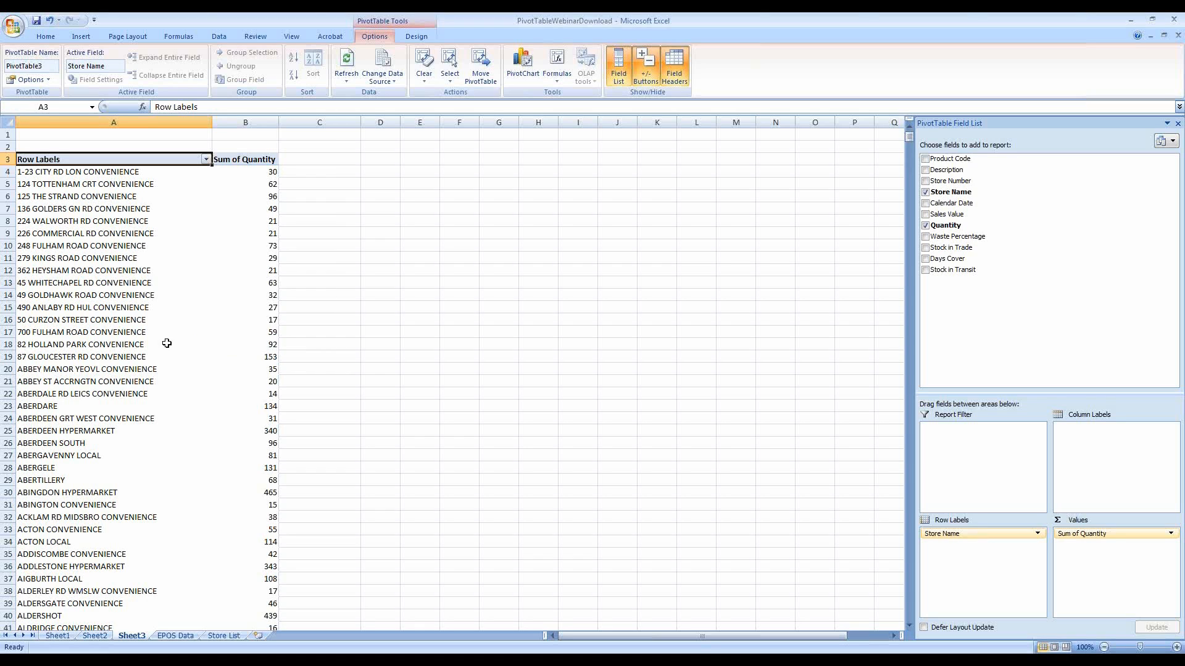
left_click(259, 331)
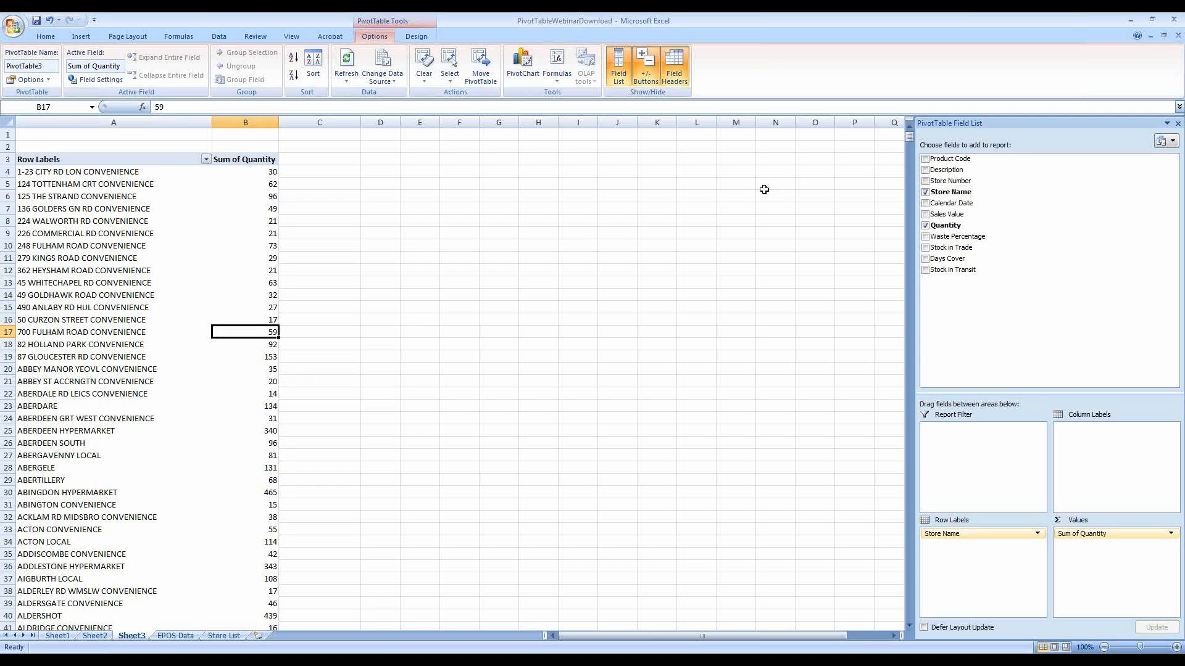
- Add Description as a report filter and filter the PivotTable to CHEESE AND ONION 200G
left_click_drag(954, 171, 972, 464)
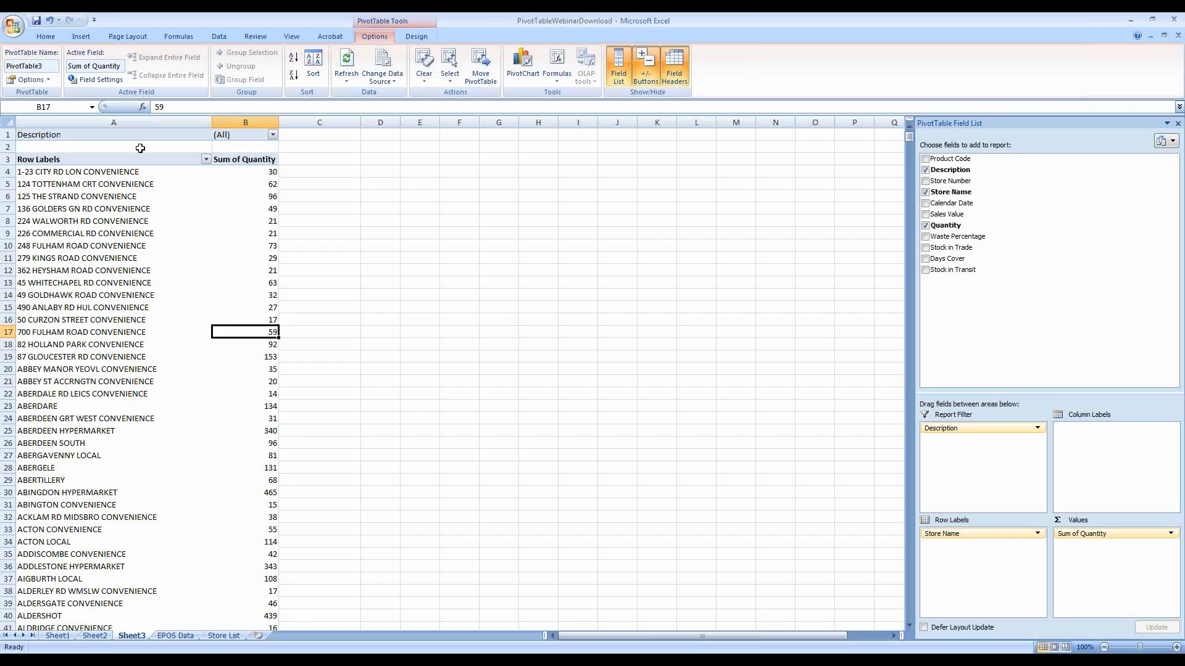
left_click(272, 135)
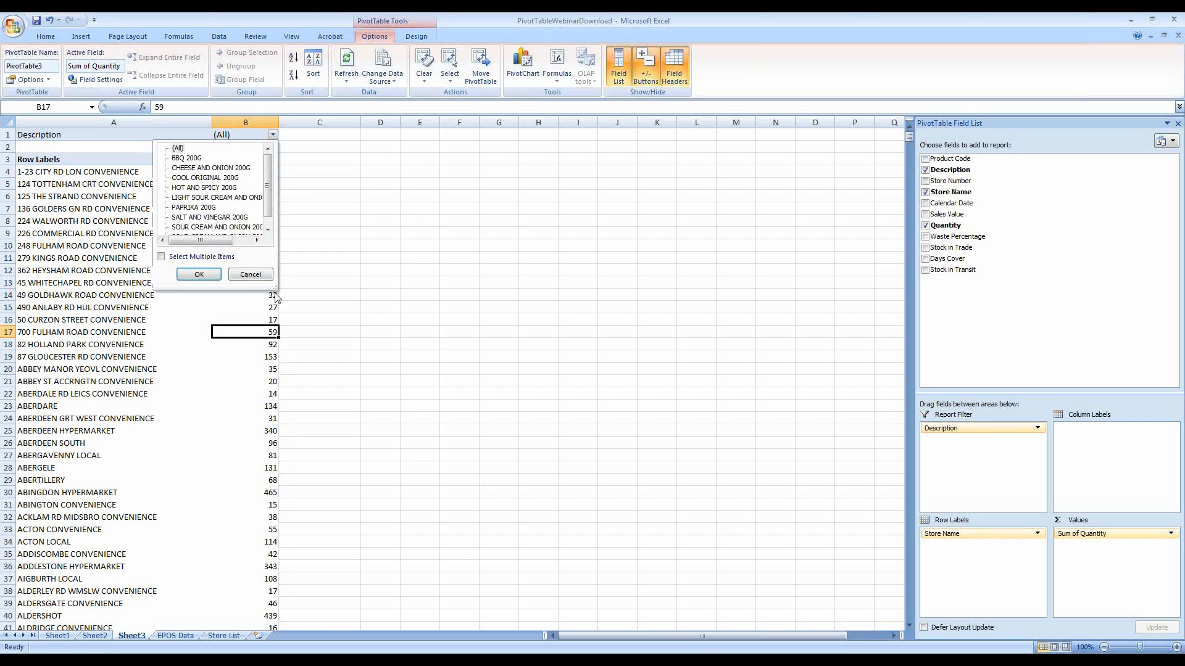
left_click_drag(275, 288, 391, 435)
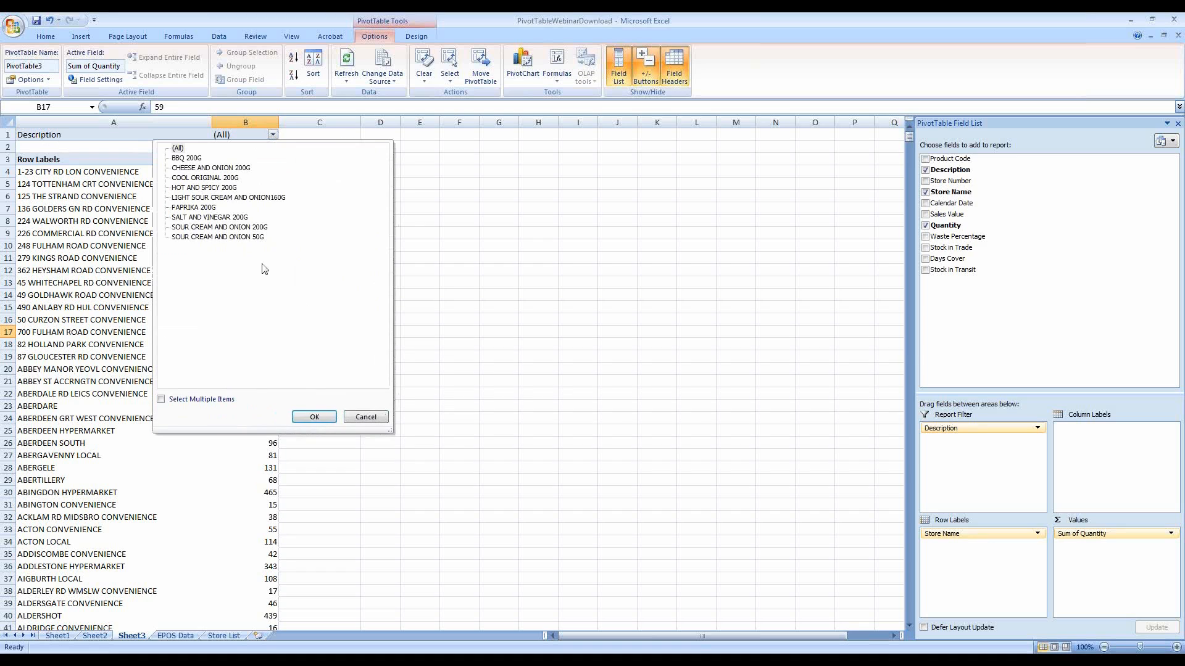
left_click(237, 170)
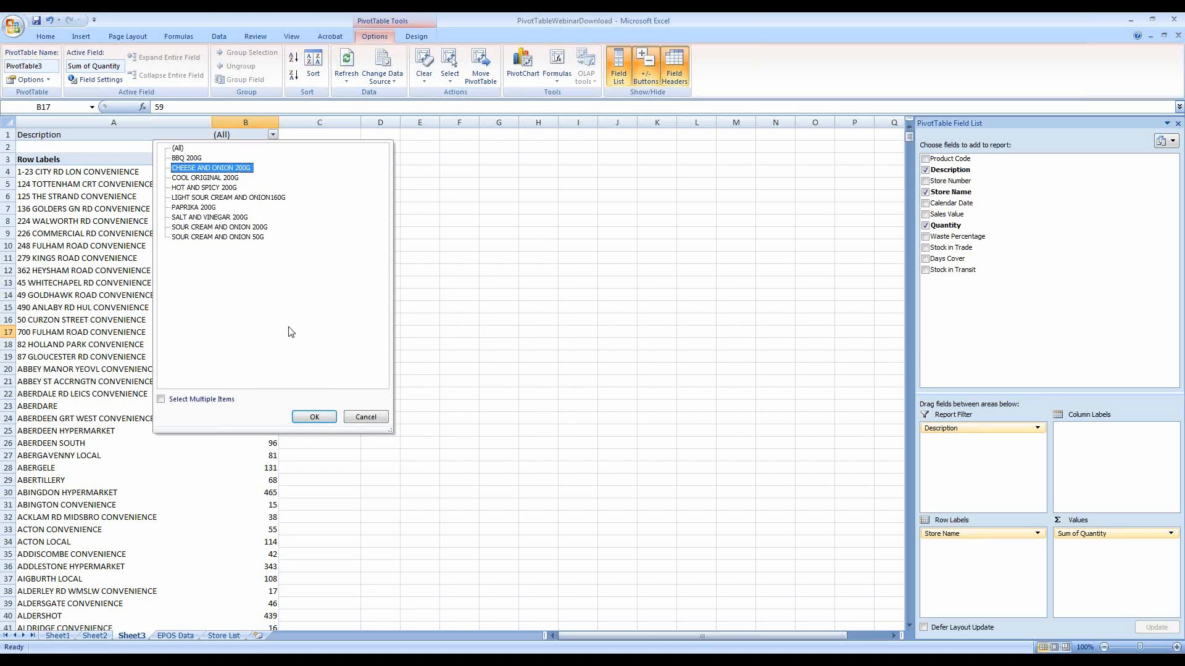
left_click(315, 417)
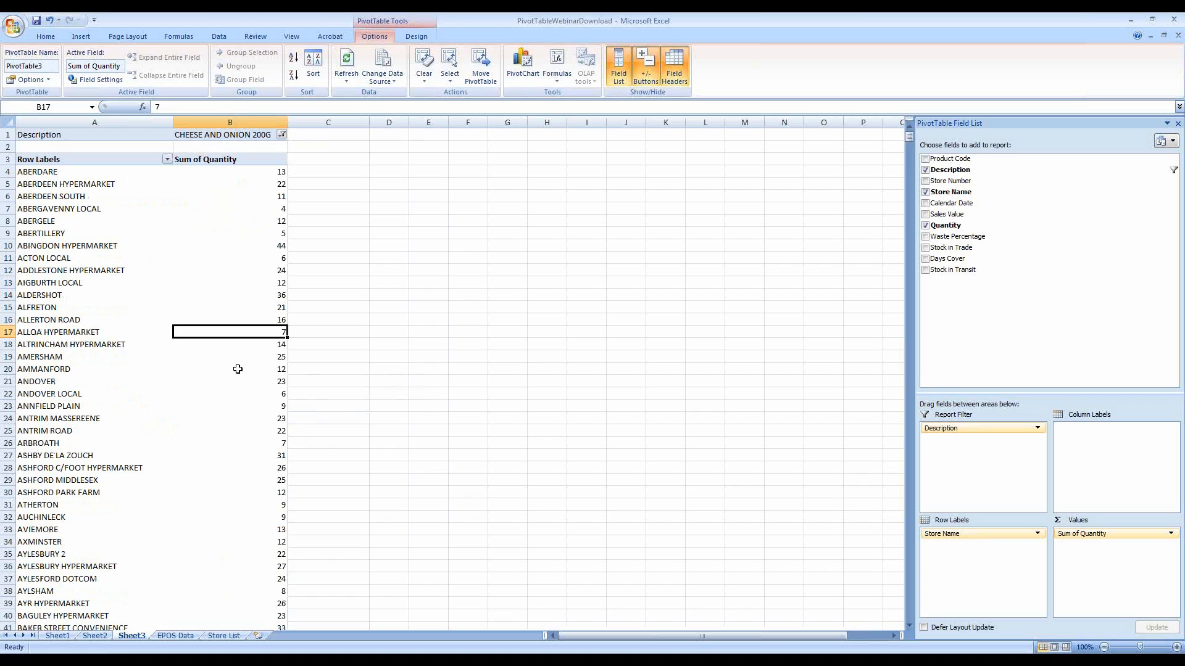
- Sort the stores by Sum of Quantity from largest to smallest and select the top store's value
left_click(238, 222)
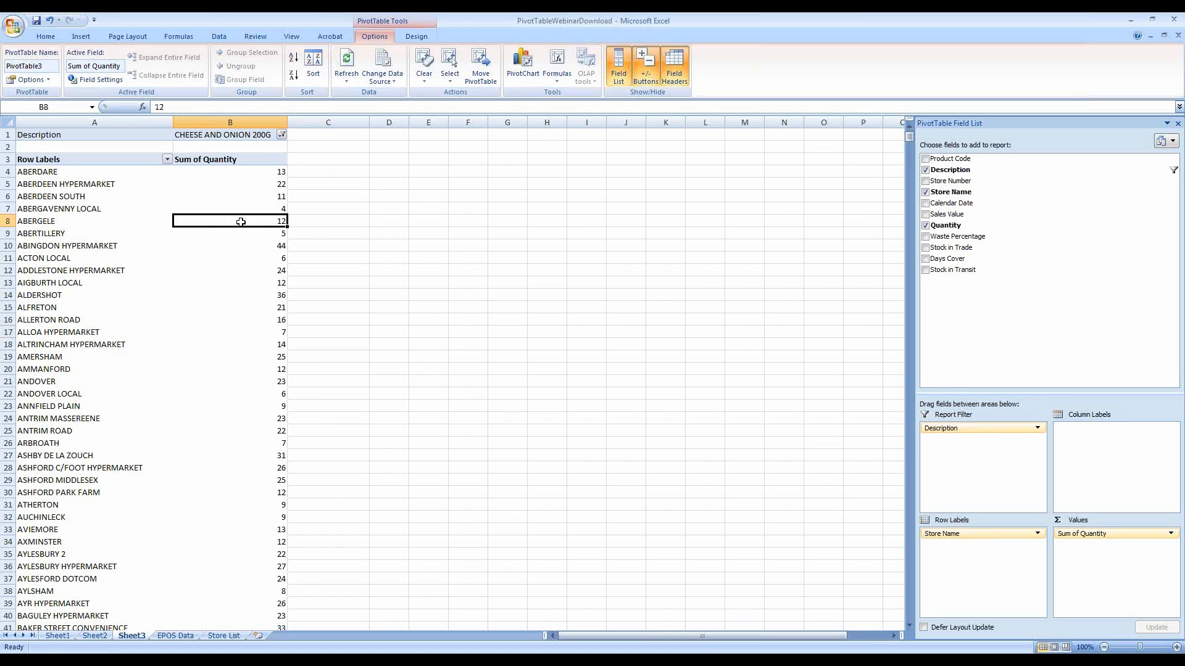
left_click(294, 76)
left_click(224, 175)
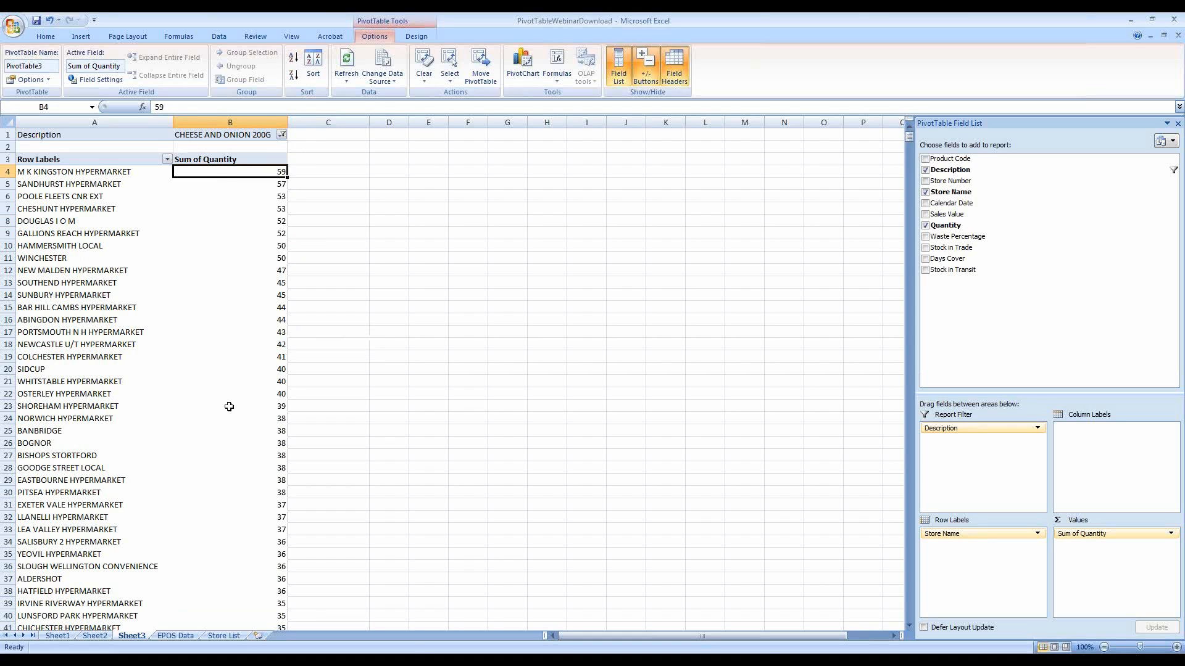
mouse_move(229, 407)
- Open the item list of the Description report filter and enlarge it to show all flavours
left_click(280, 136)
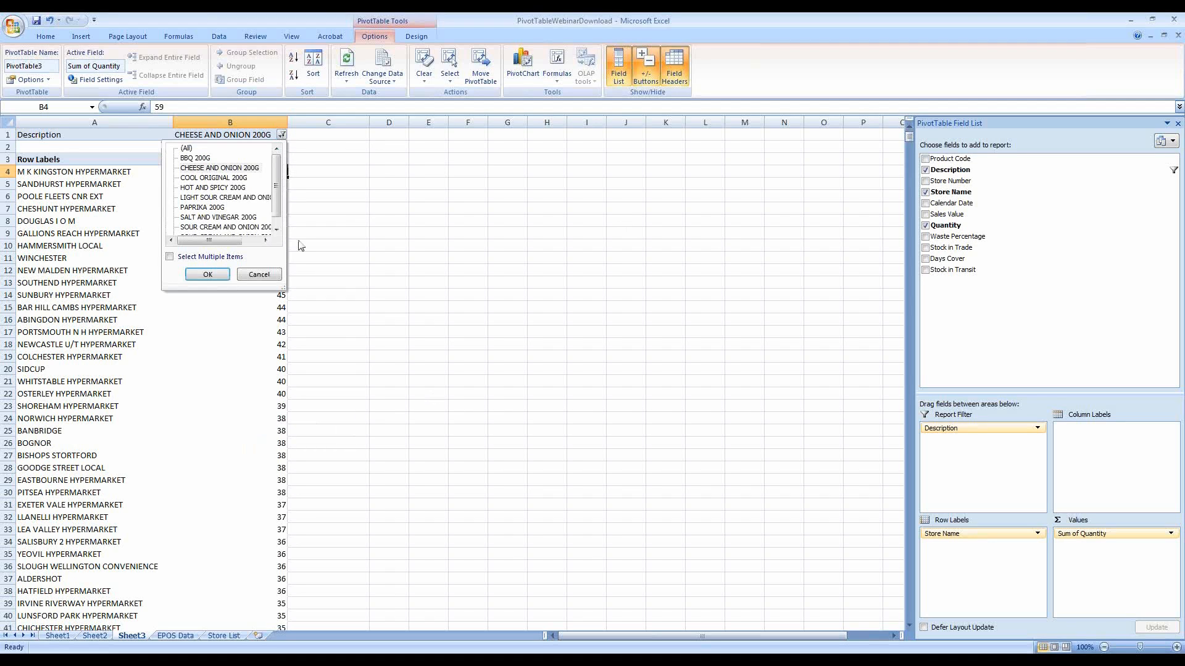
left_click_drag(287, 298, 405, 494)
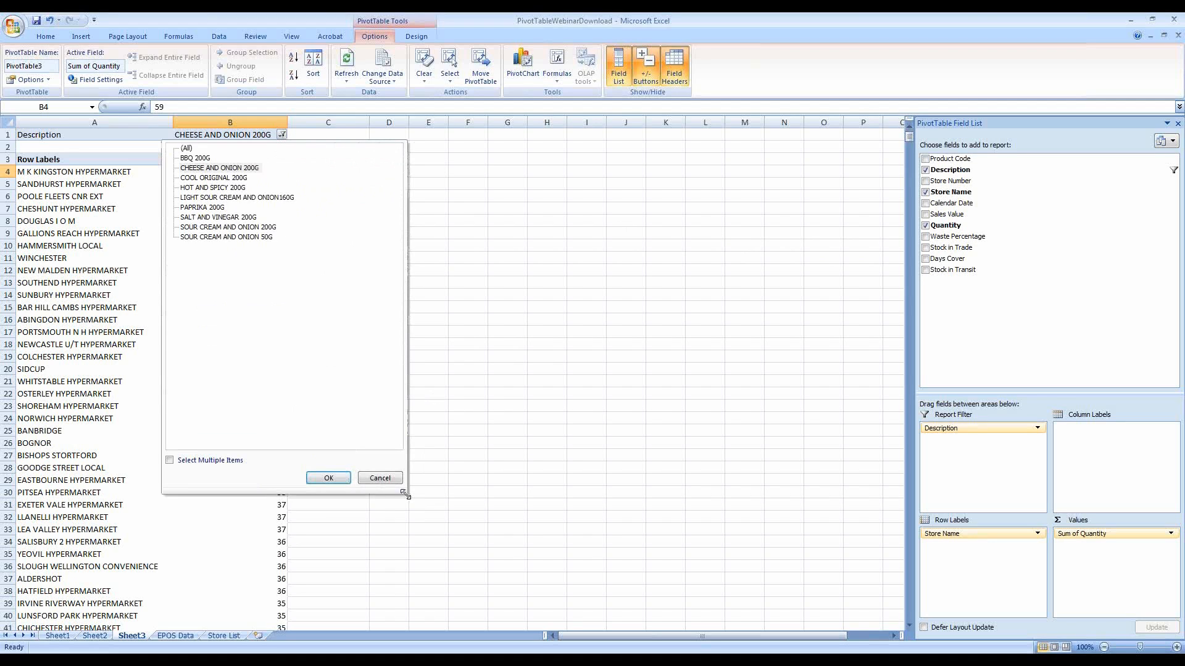
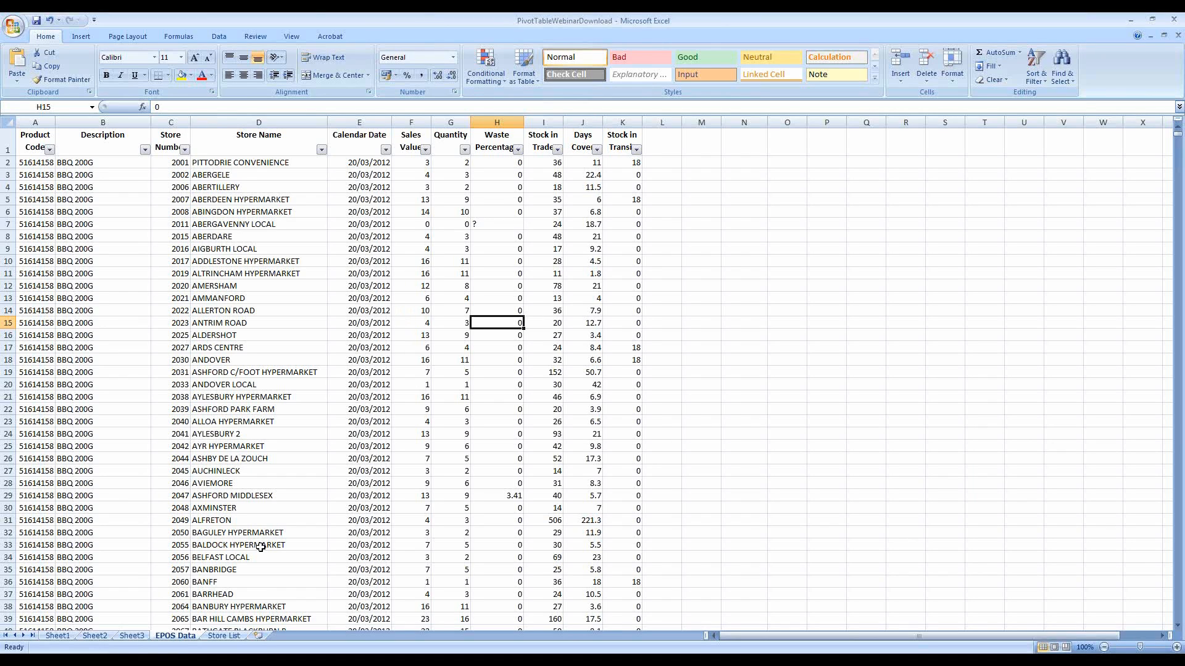
- View the Store List sheet, return to EPOS Data, and enter the column header Store Format in L1
left_click(228, 636)
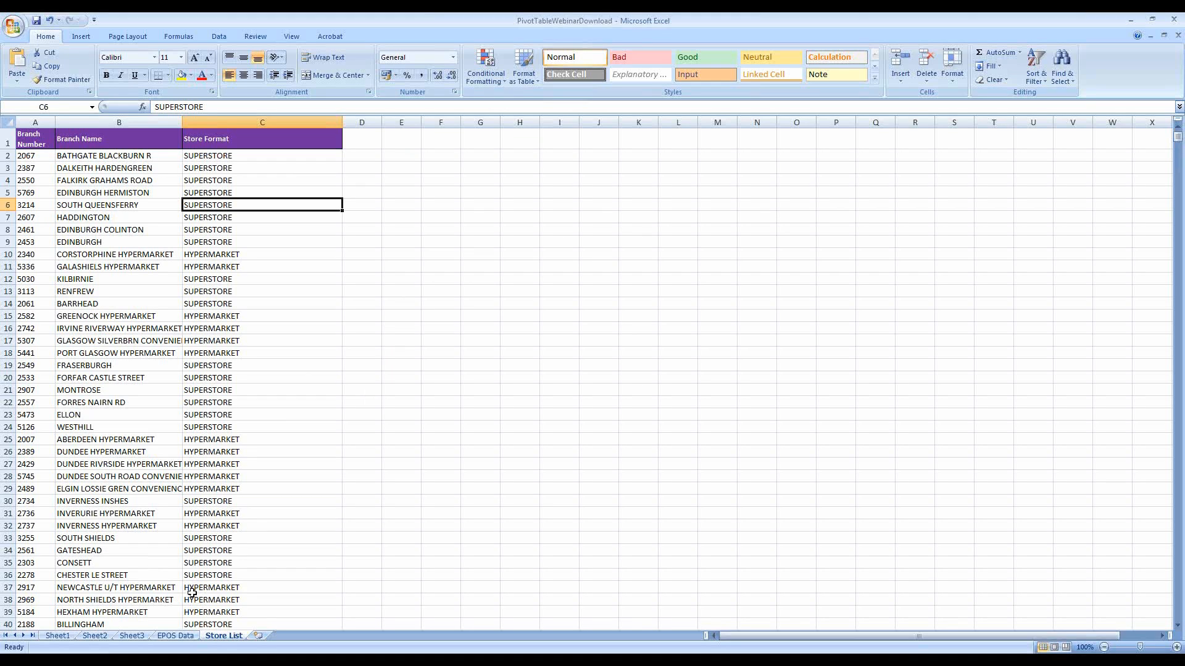
left_click(176, 636)
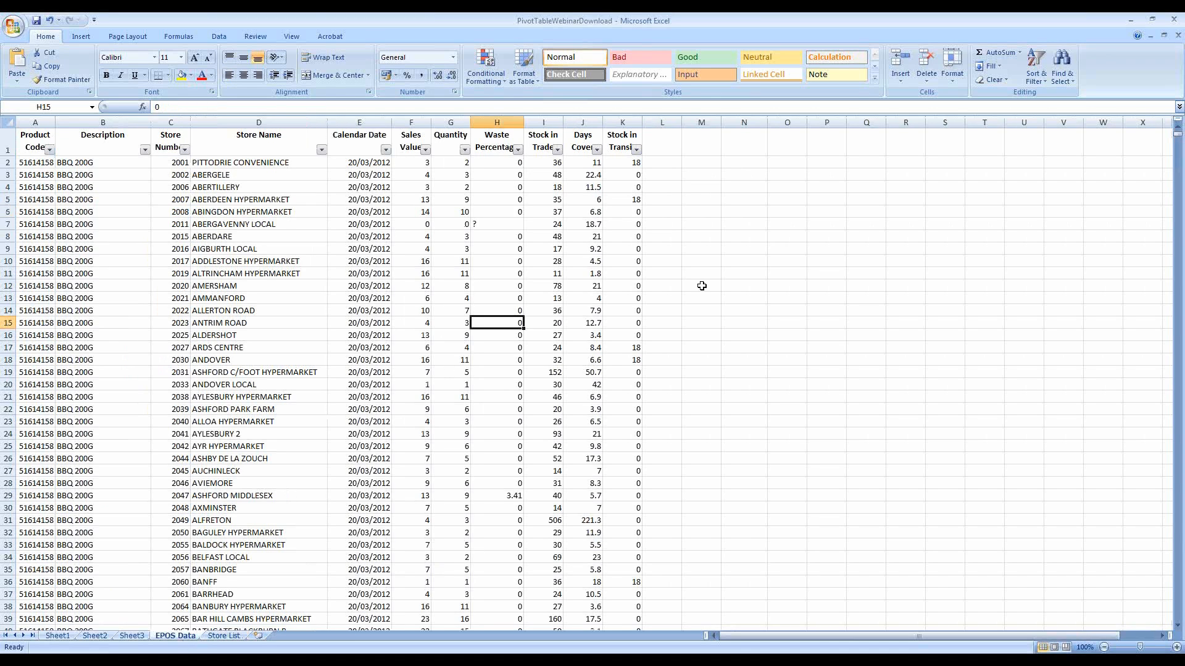
left_click(664, 146)
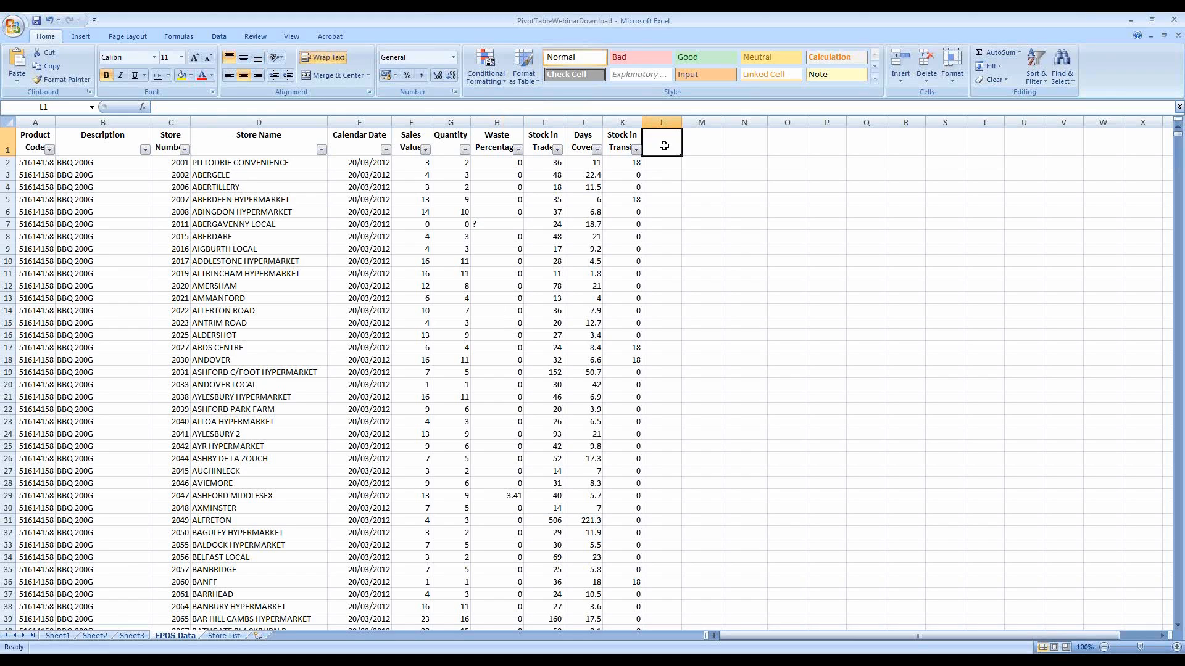
type("St")
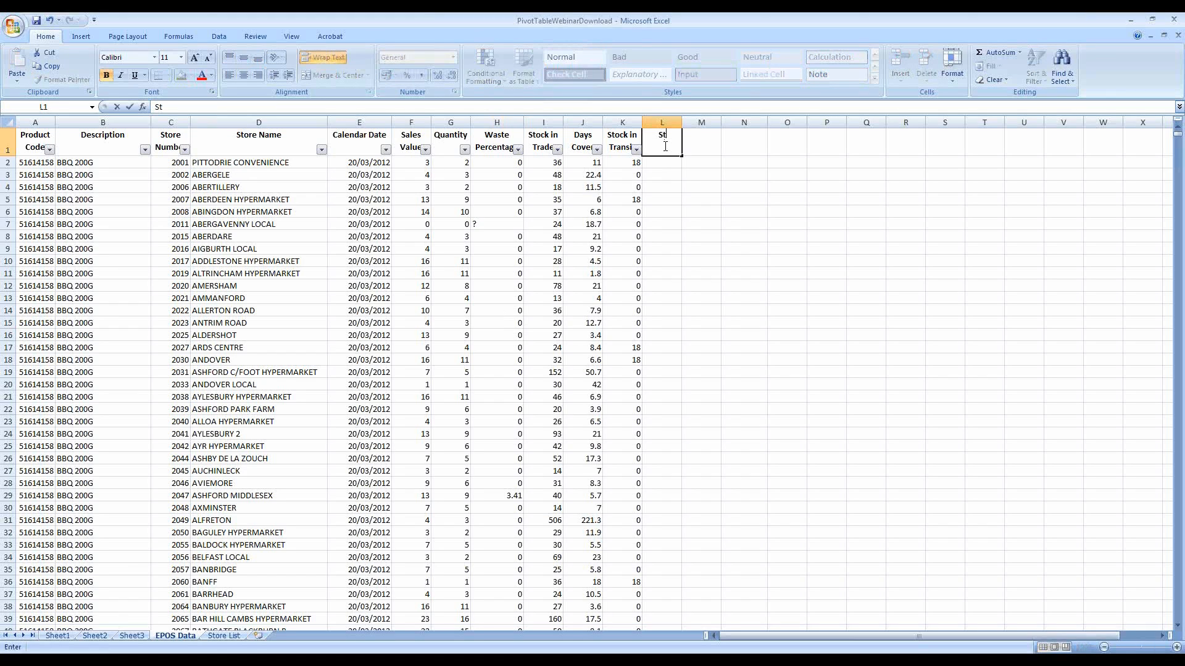
type("ore Format")
key("Return")
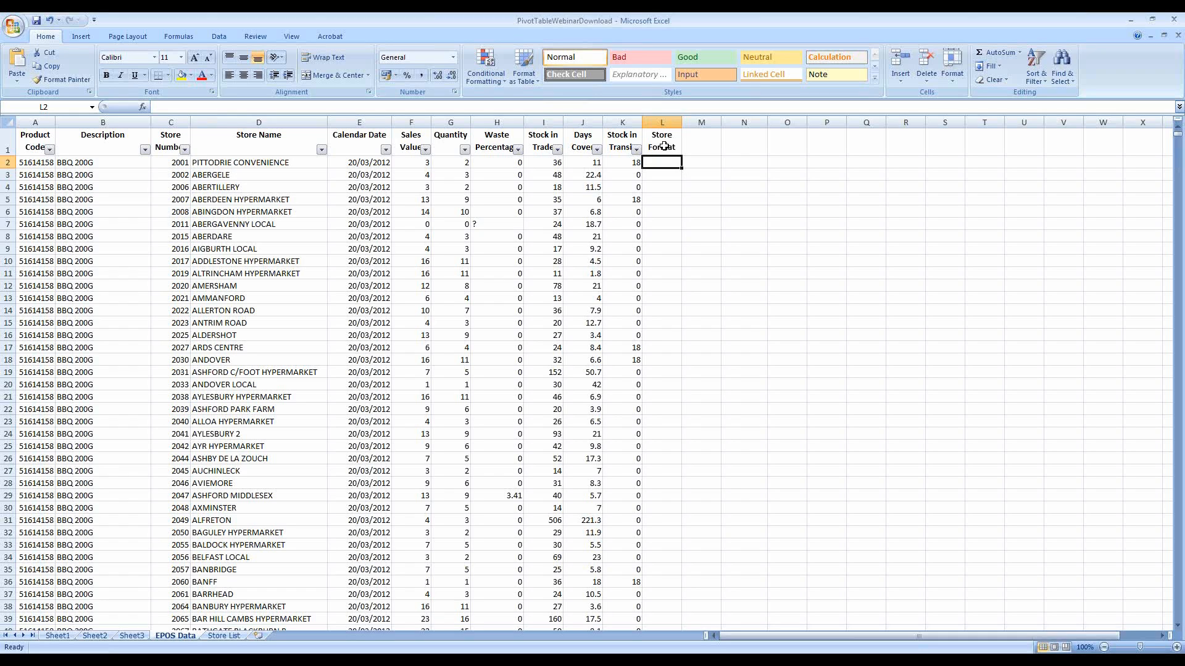
- Compare the Store Number column in EPOS Data with the Branch Number column in Store List as the matching key
left_click(170, 164)
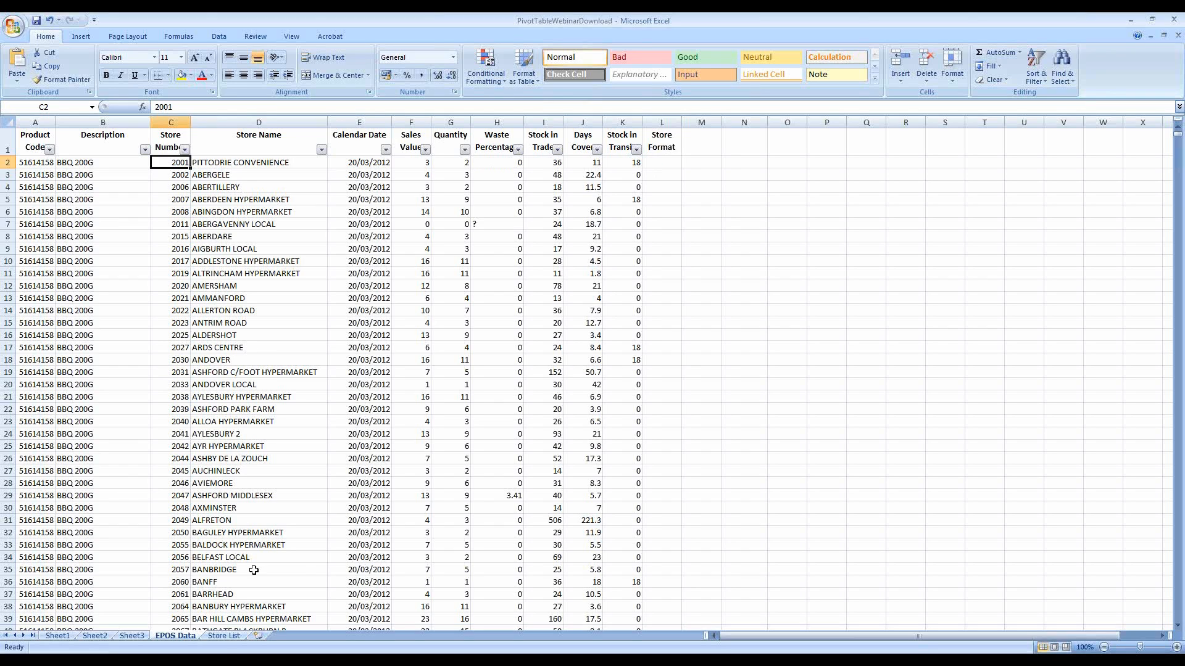
left_click(225, 637)
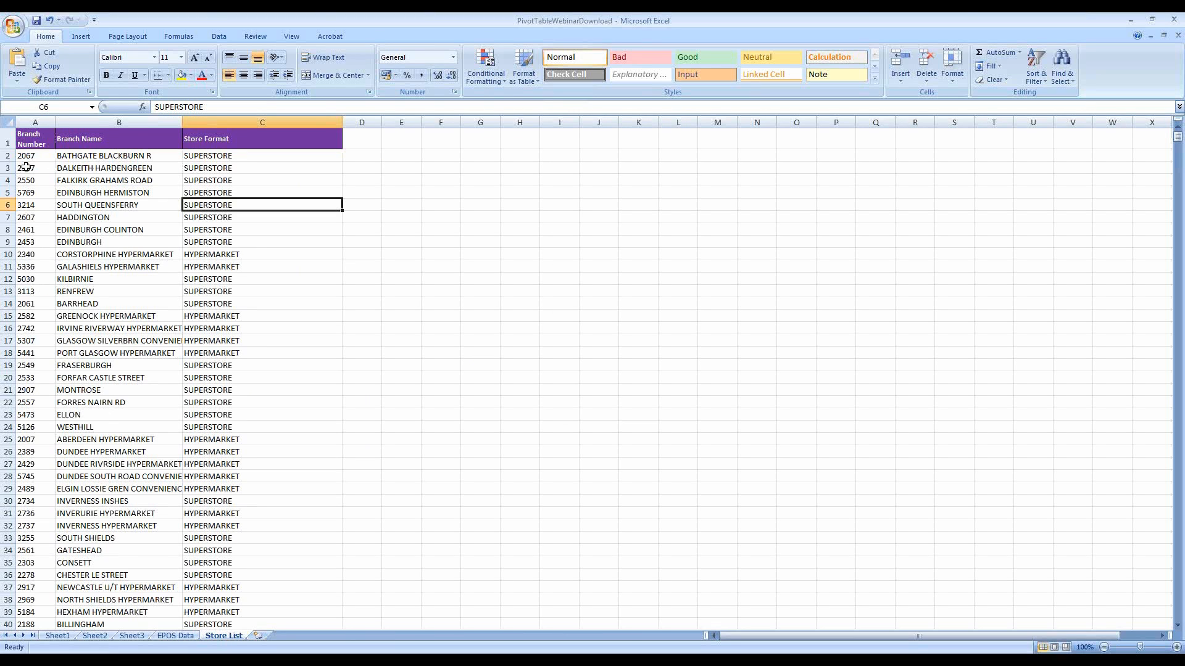
left_click(31, 122)
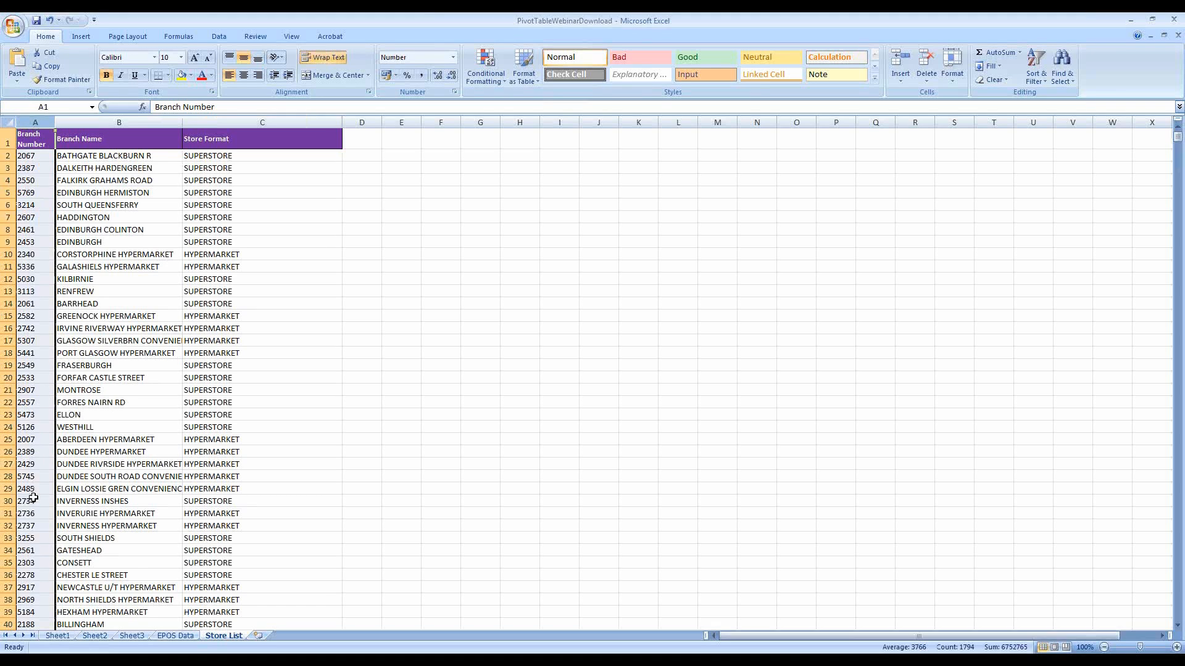
left_click(192, 638)
left_click(217, 636)
left_click(187, 640)
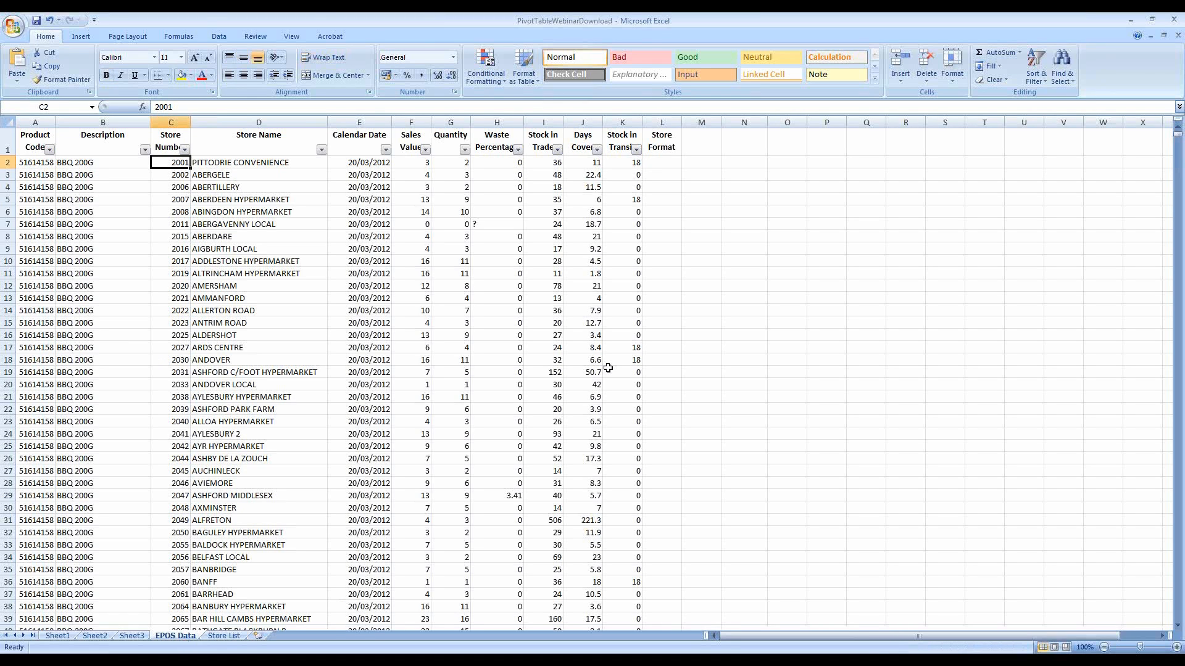
- Enter an exact-match VLOOKUP of C2 in L2, returning column 3 of Store List columns A:C, and clear the cell again
left_click(659, 159)
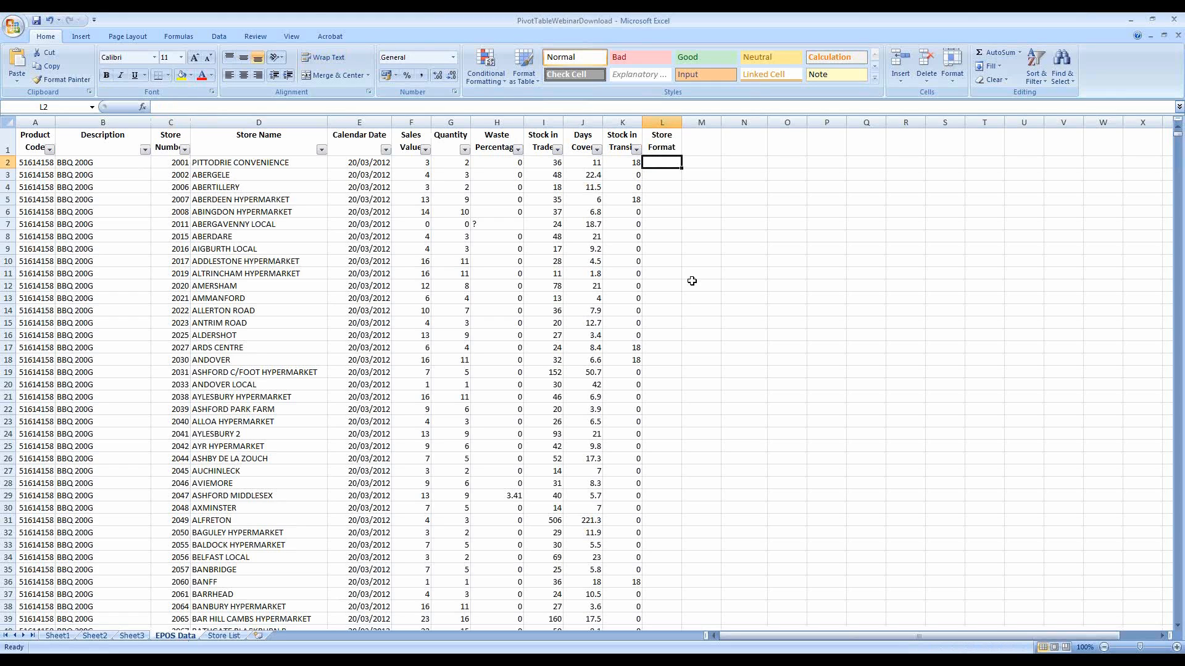
type("=v")
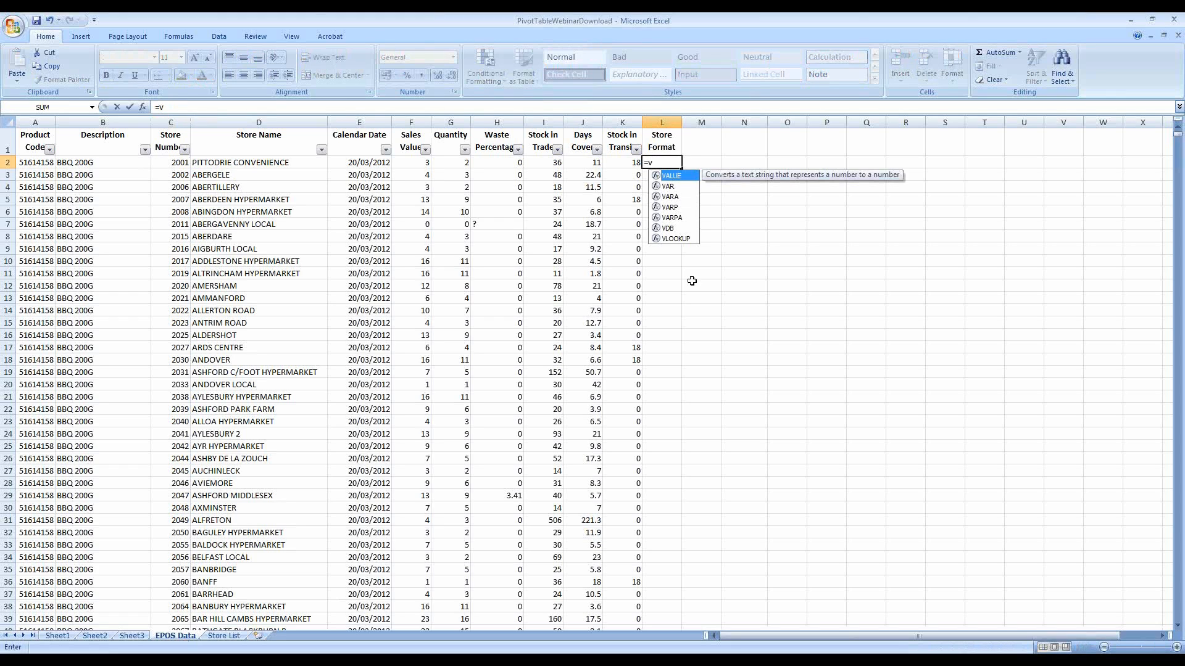
type("look")
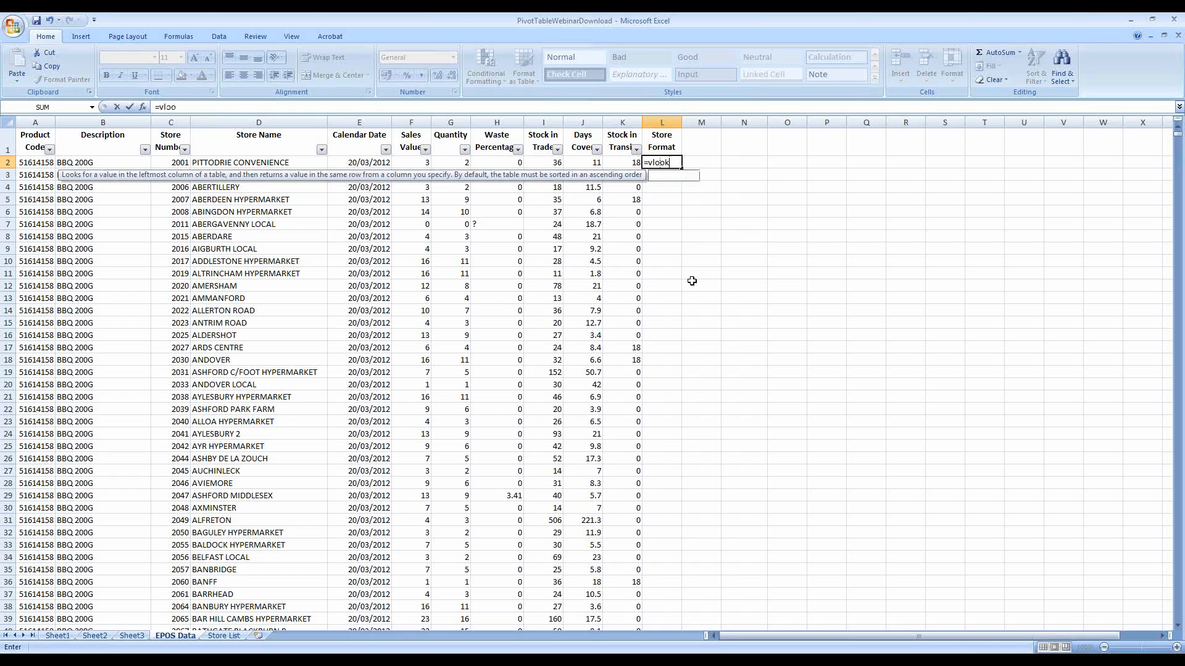
type("up(")
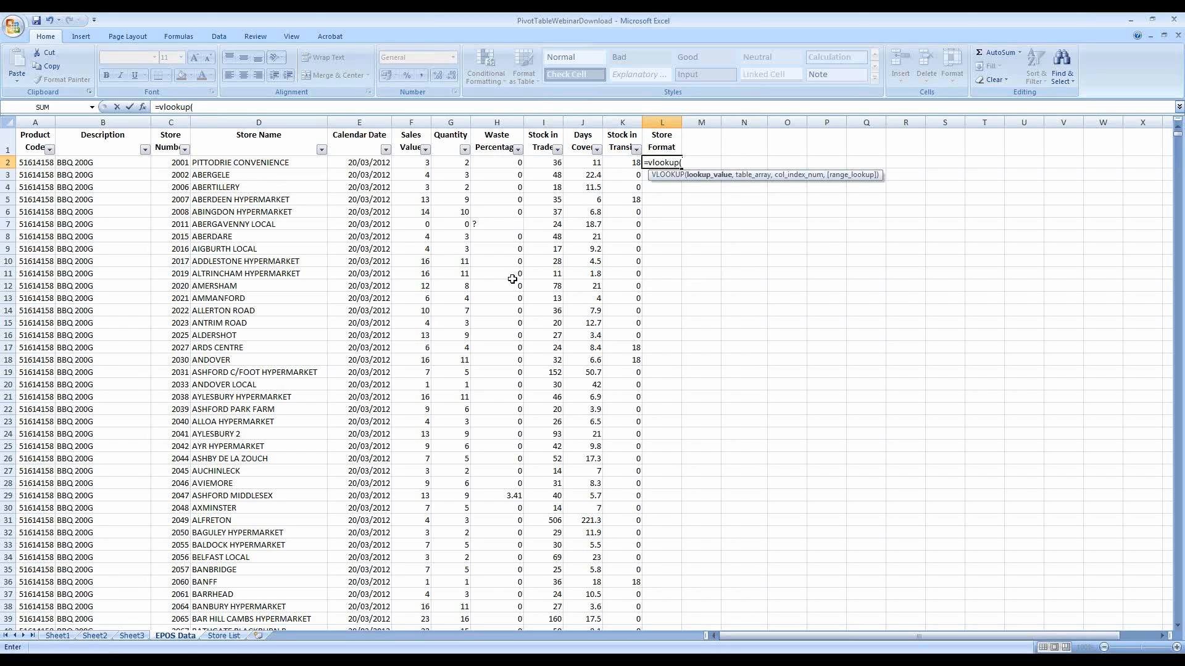
left_click(175, 162)
type(",")
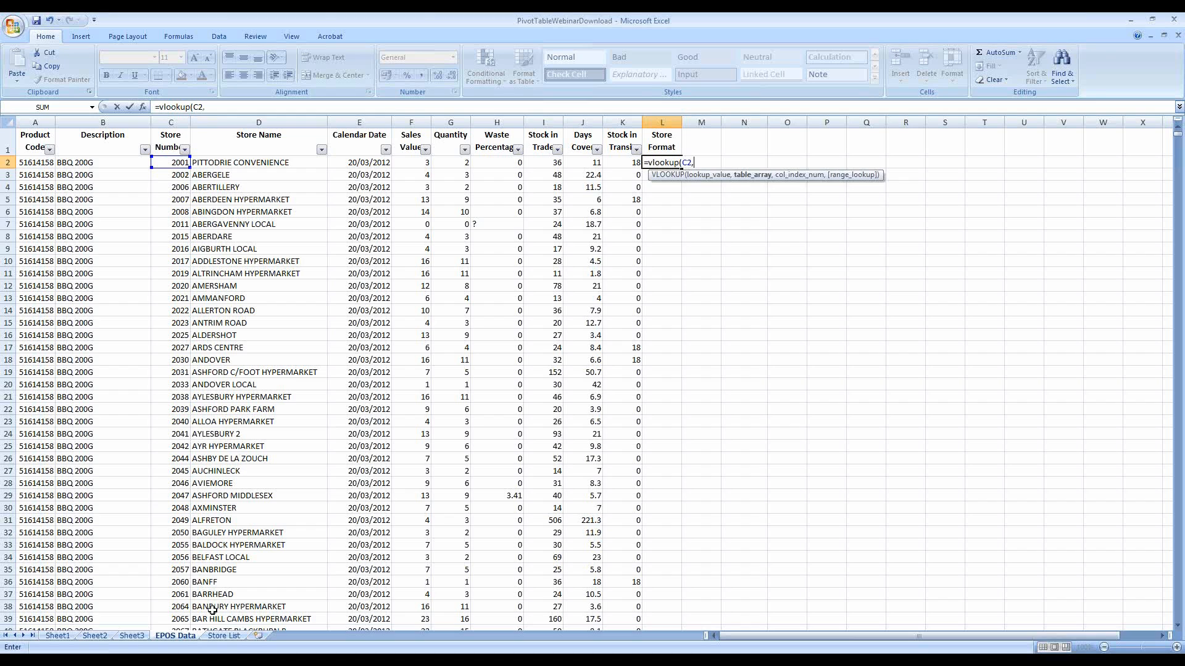
left_click(224, 636)
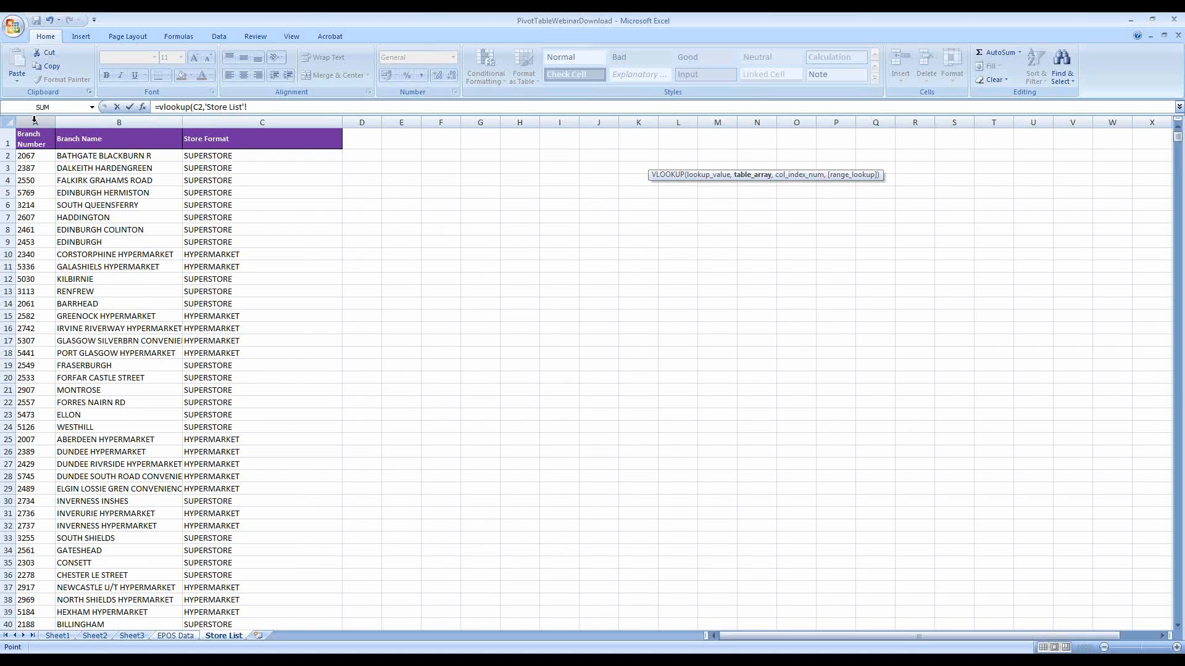
left_click_drag(34, 119, 247, 119)
type(",3")
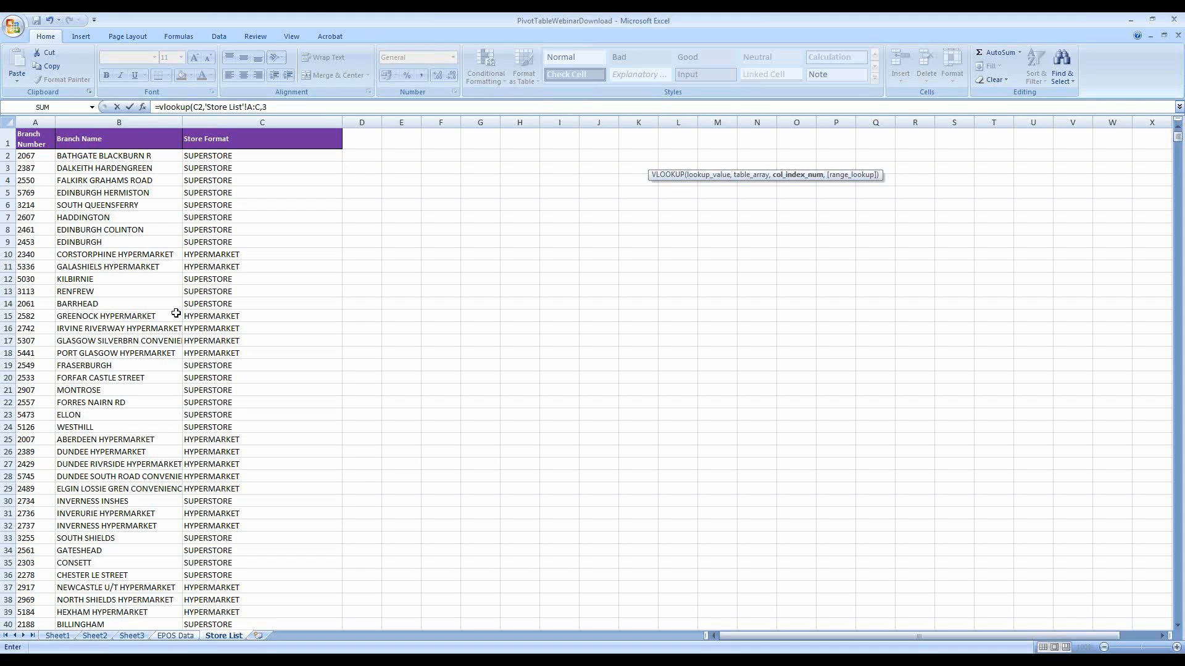
type(",f")
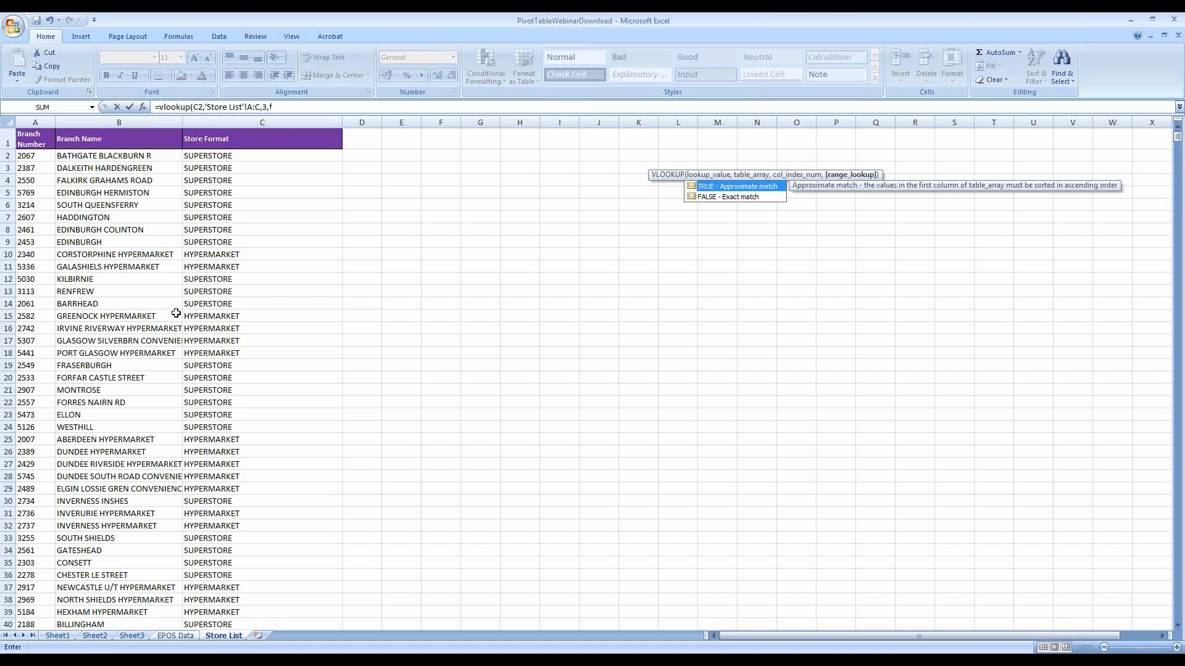
type("se)")
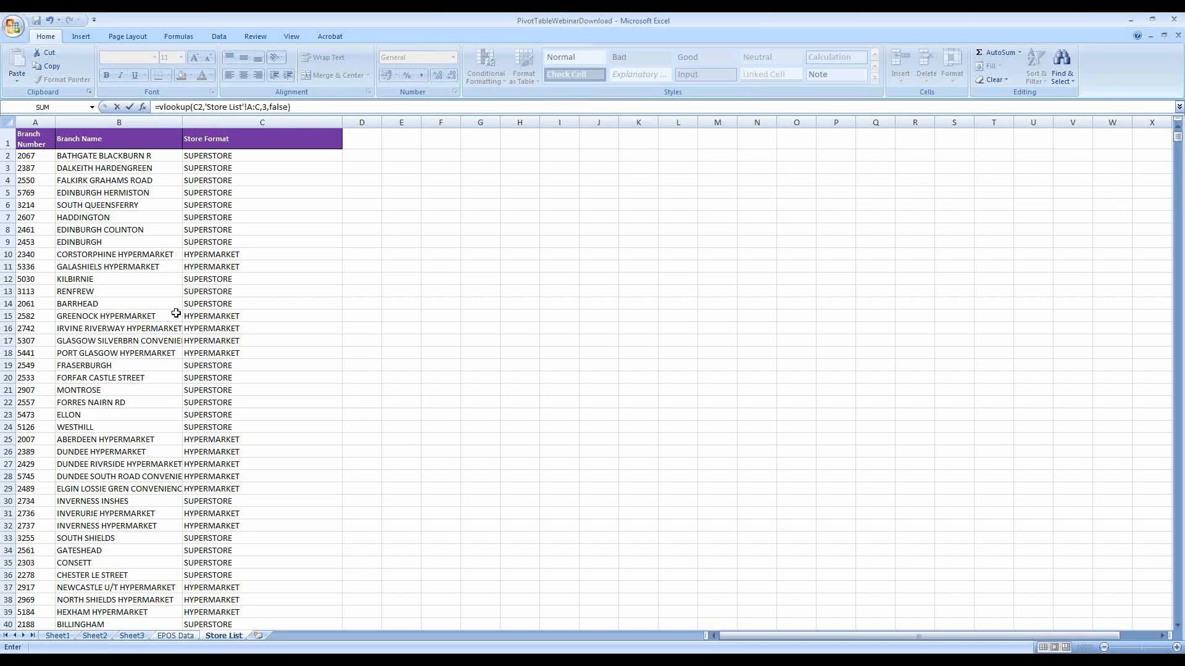
key("Return")
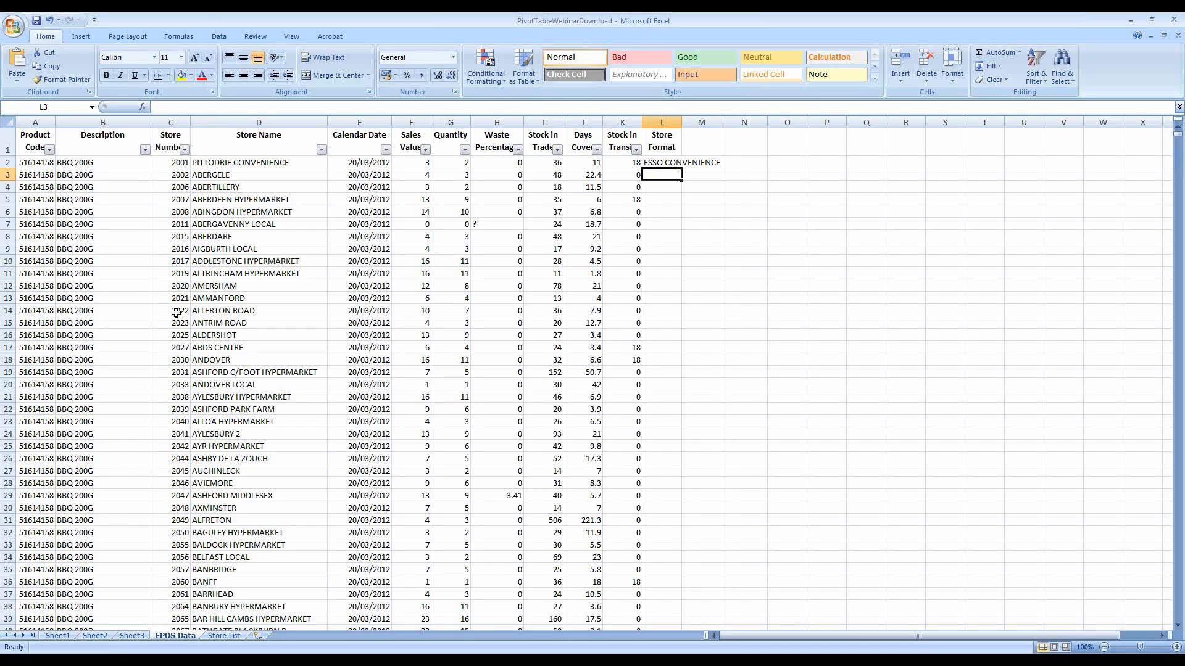
key("Up")
key("Delete")
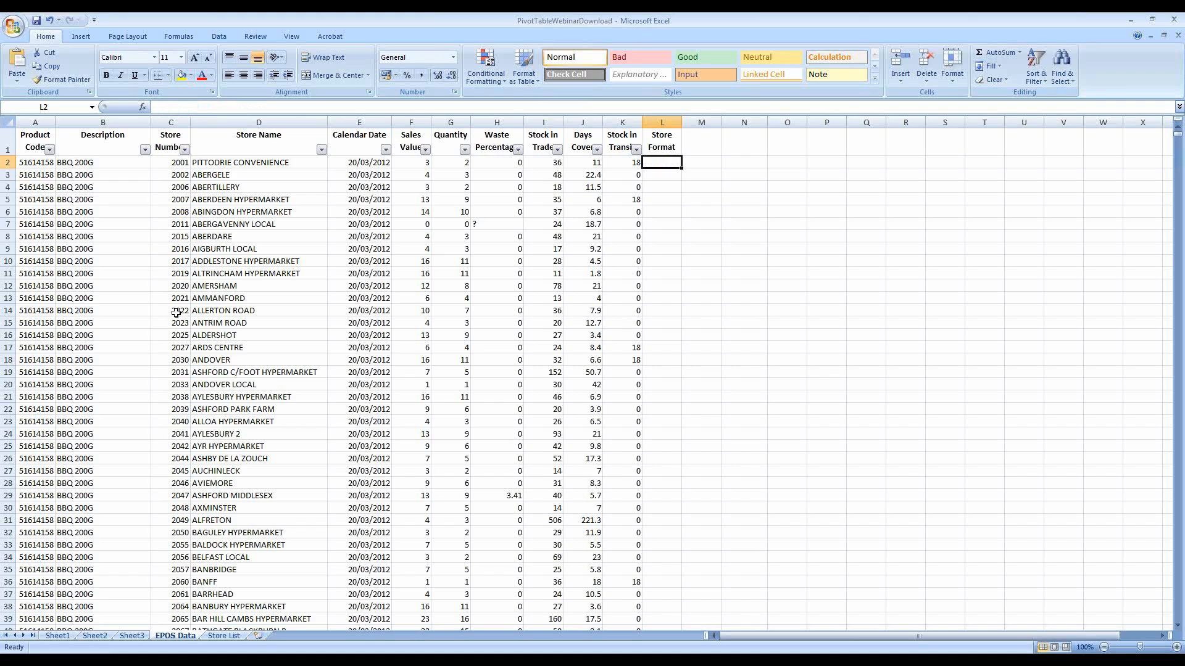
- Enter =VLOOKUP(C2,'Store List'!A:C,3,FALSE) in L2 and fill it down the whole Store Format column
type("=")
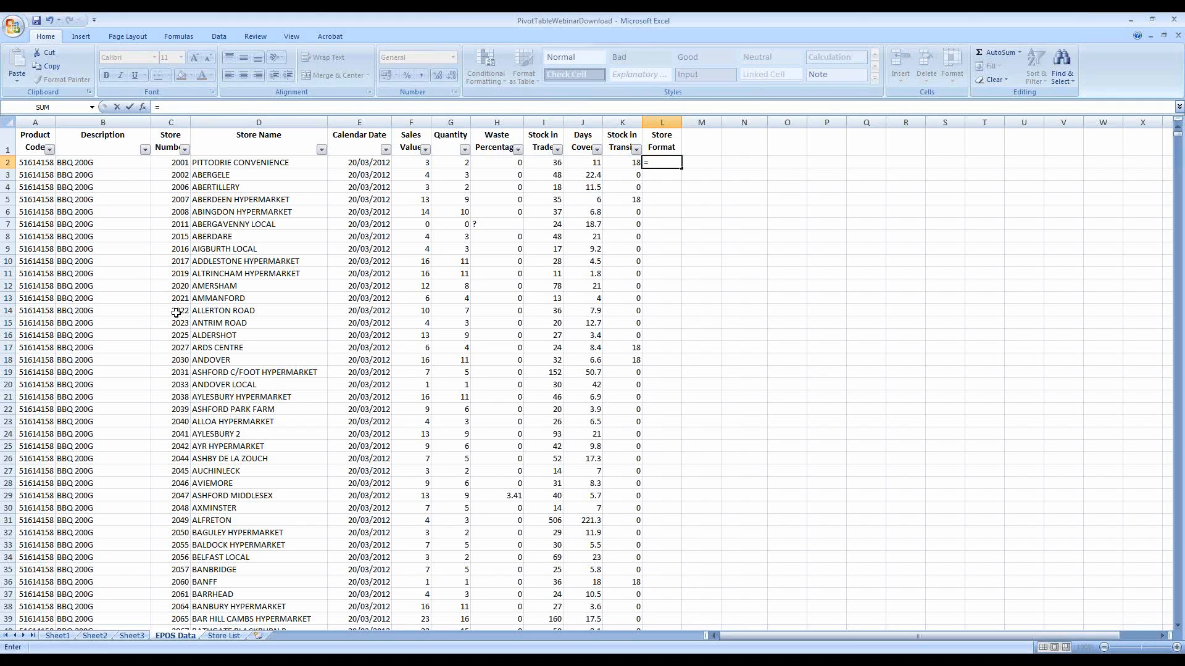
type("vl")
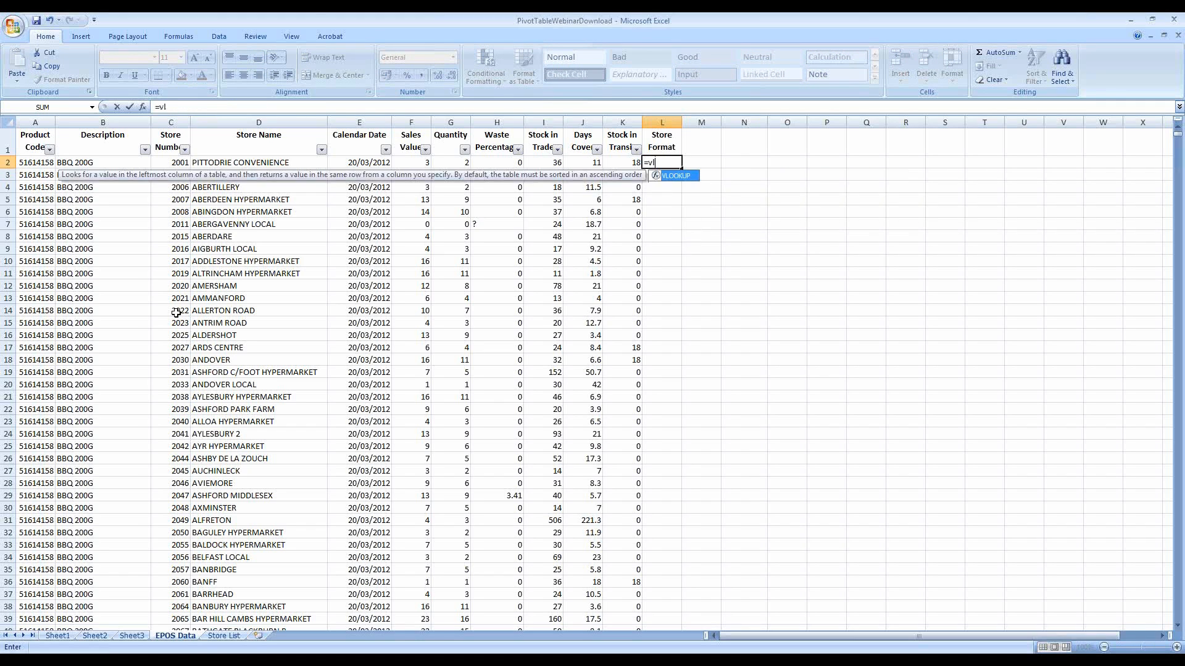
type("ookup")
type("(")
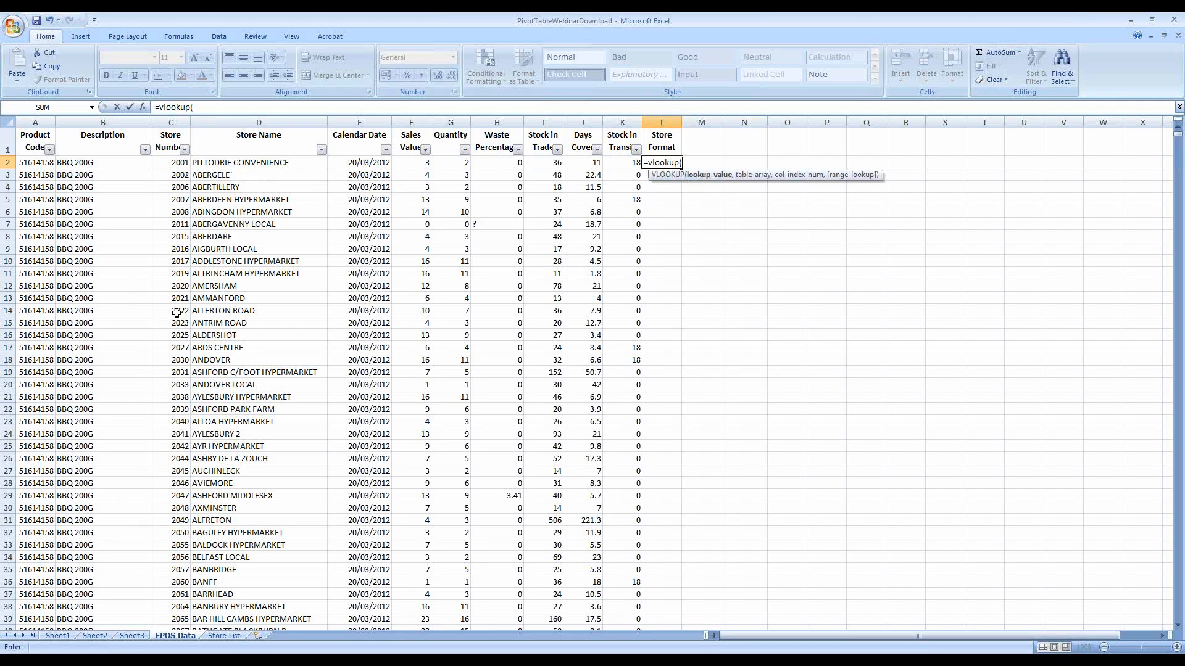
left_click(171, 169)
type(",")
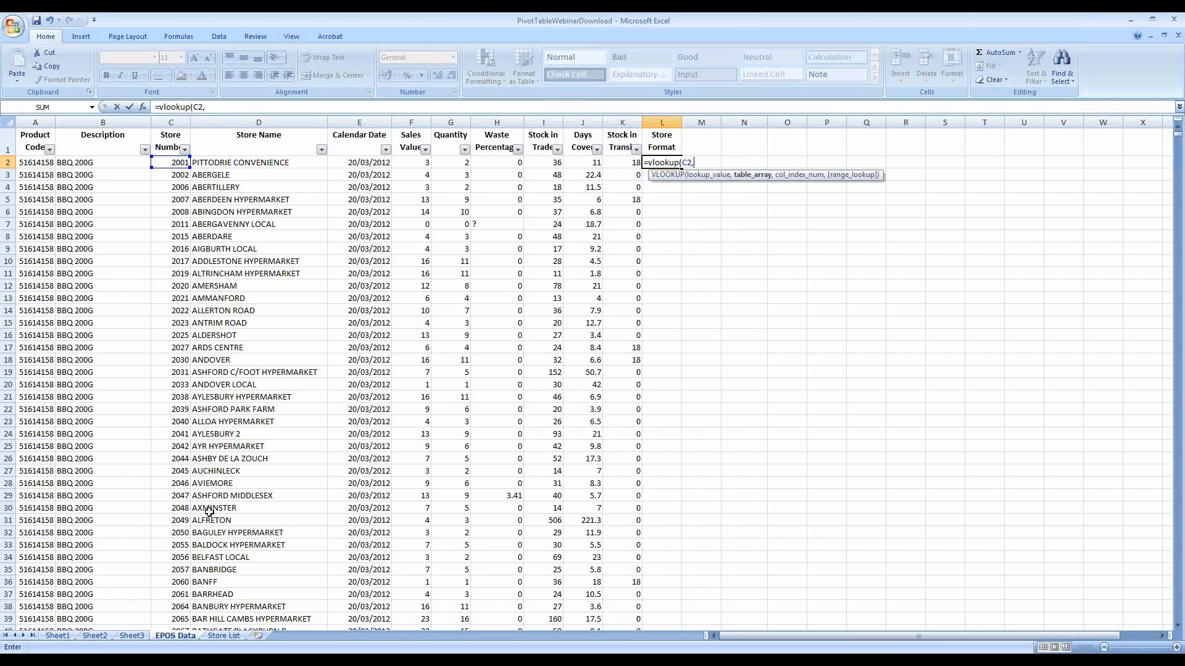
left_click(231, 636)
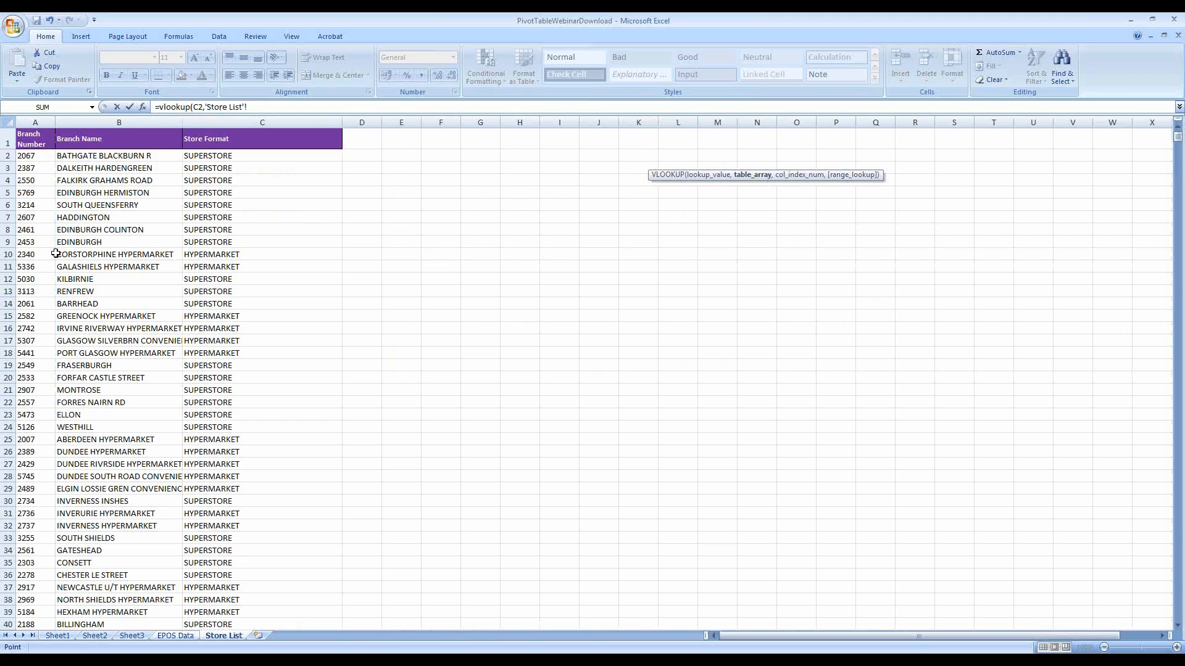
left_click_drag(28, 117, 203, 122)
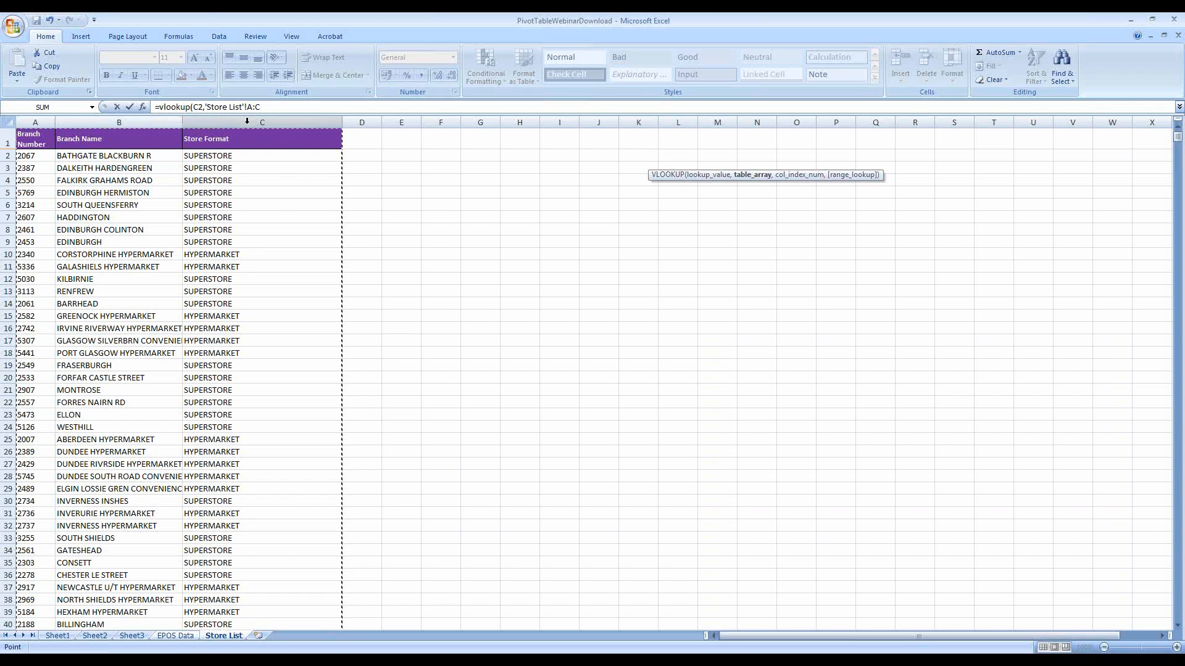
type(",3")
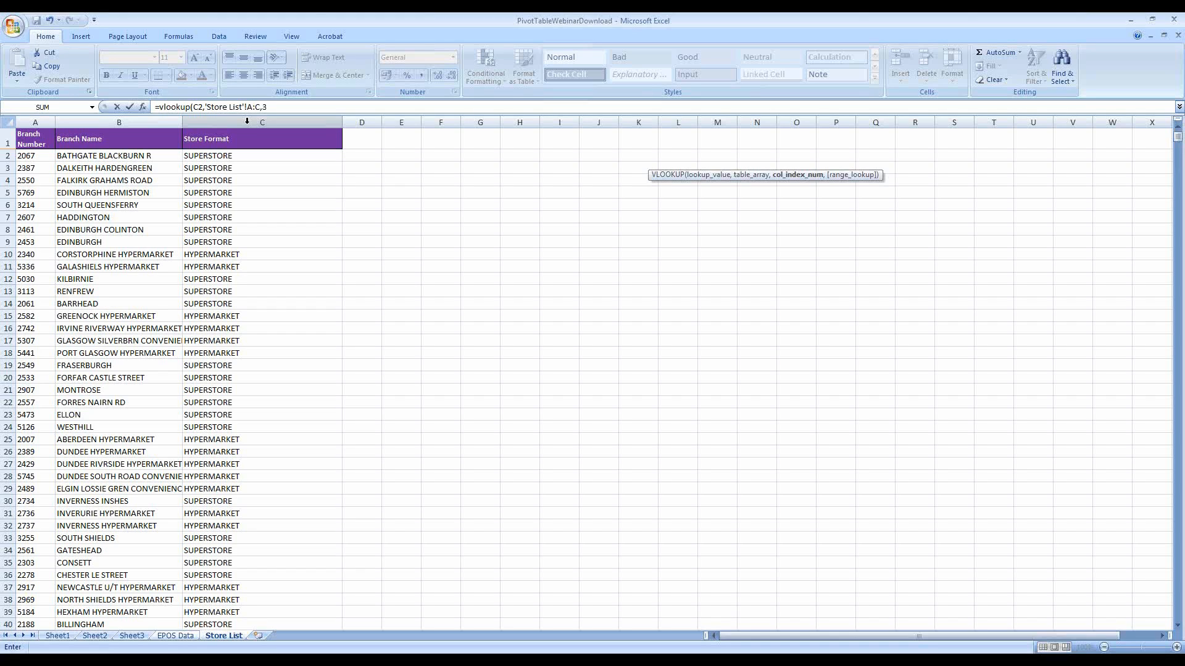
type(",")
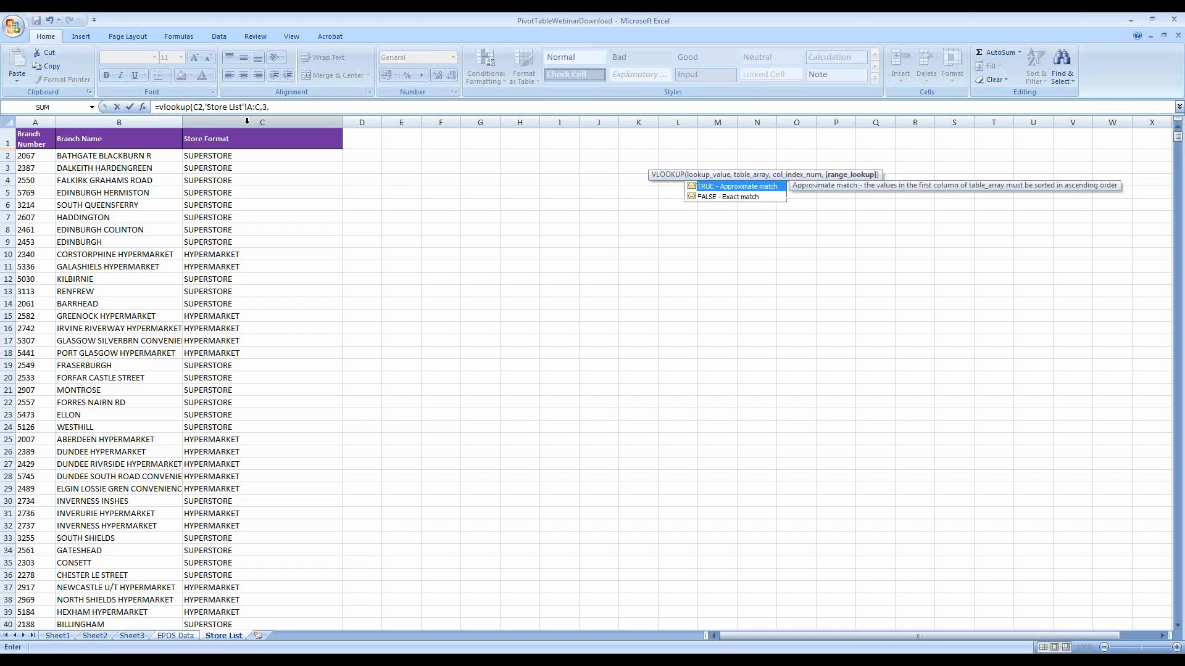
type("false)")
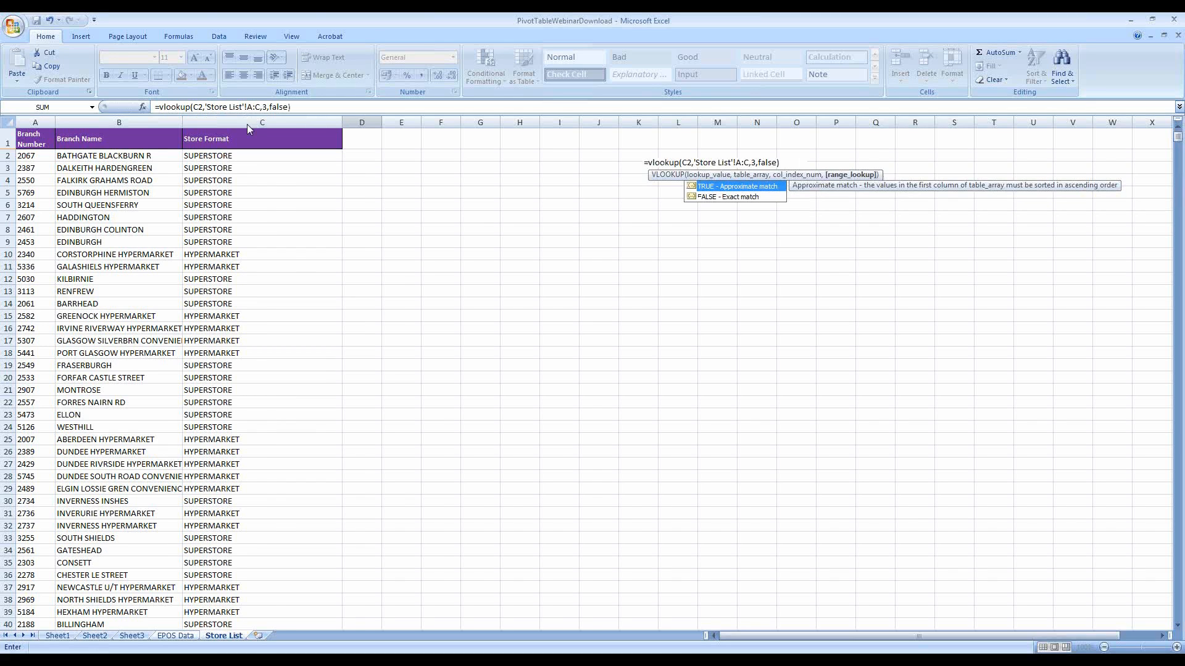
key("Return")
key("Up")
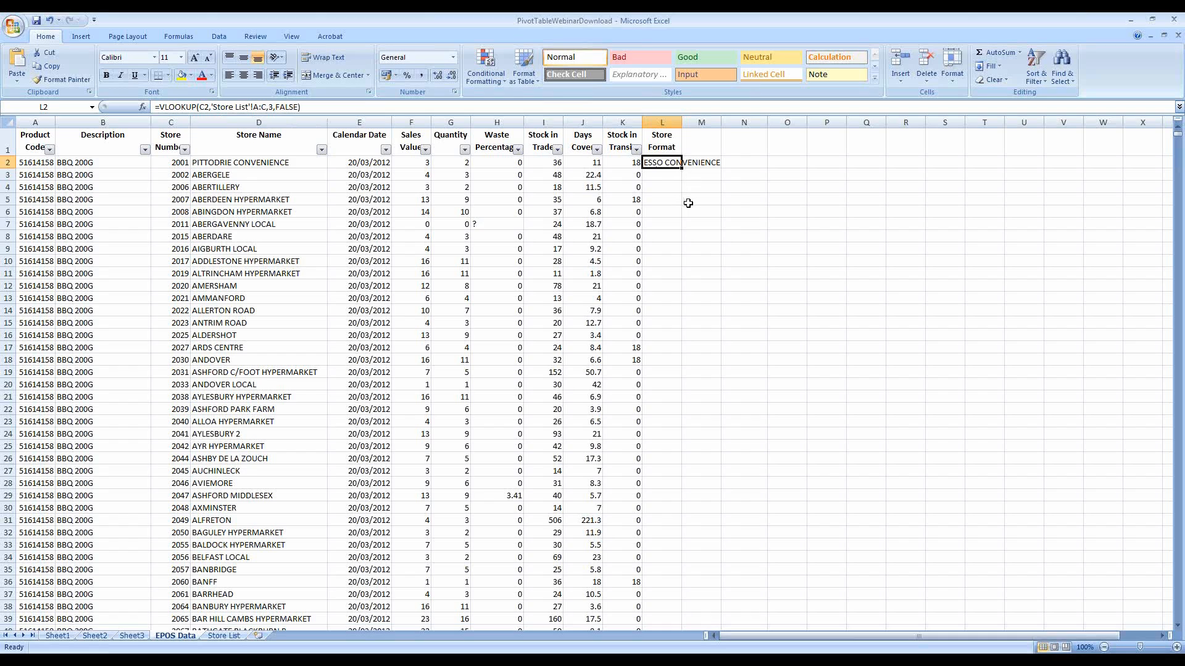
double_click(683, 168)
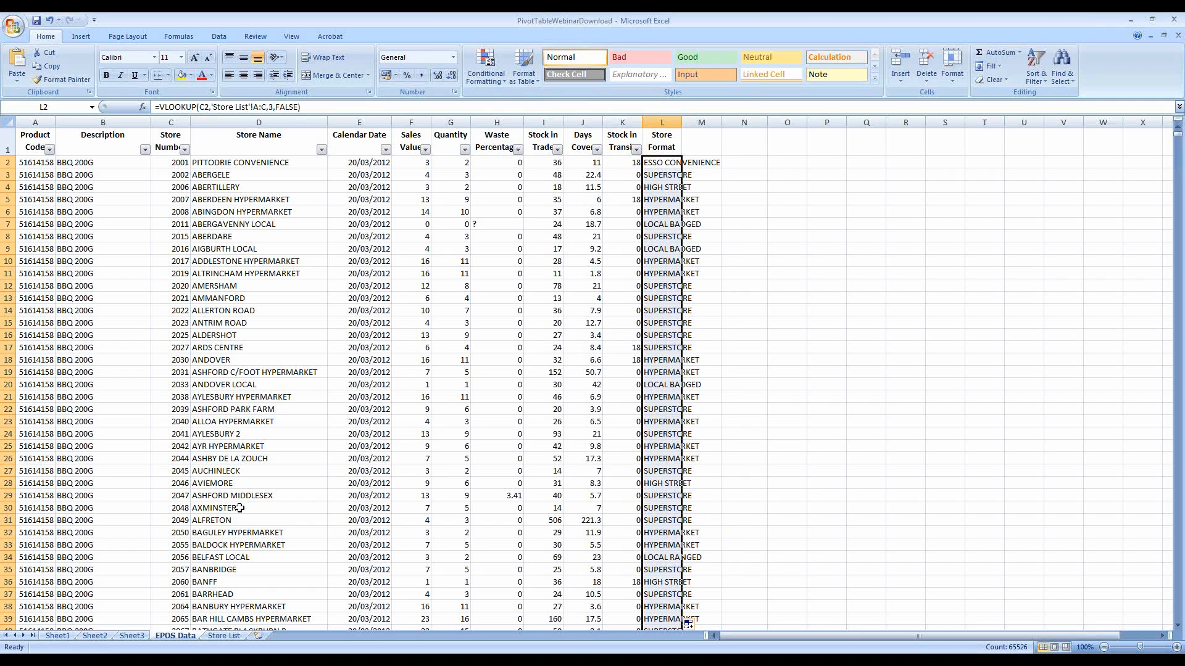
- Remove the Calendar Date and Store Name fields from the PivotTable layout on Sheet3
left_click(132, 636)
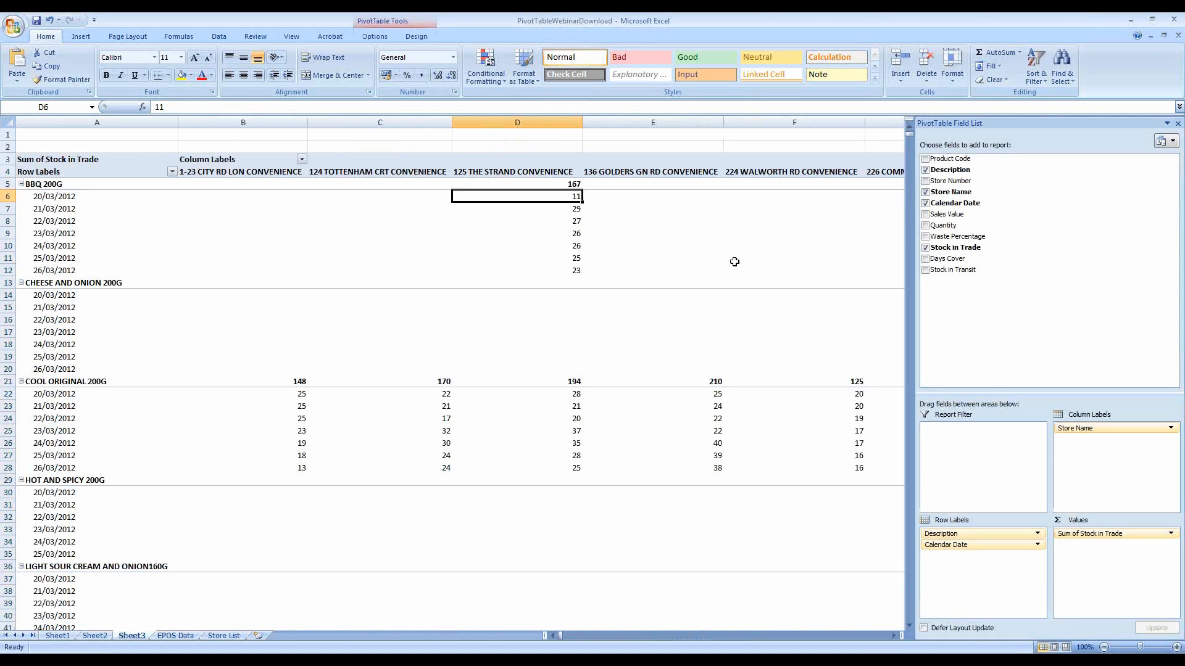
left_click_drag(968, 545, 969, 317)
left_click_drag(1092, 428, 1030, 284)
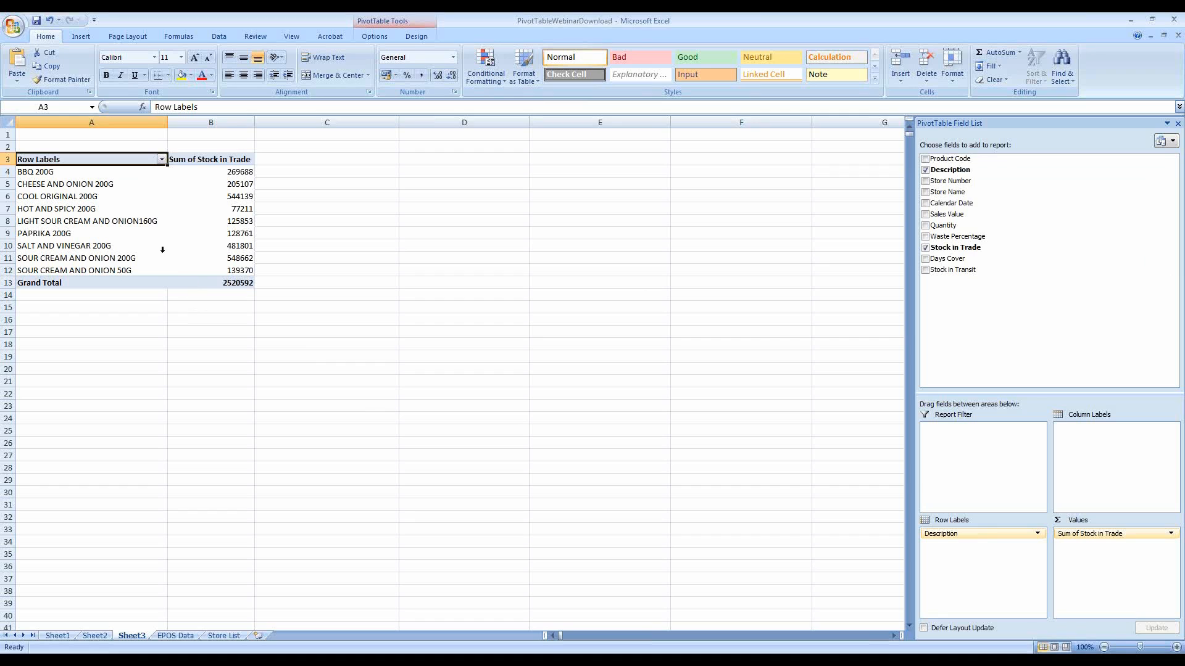
- Extend the PivotTable's data source to 'EPOS Data'!$A$1:$L$65527 to include the Store Format column
left_click(381, 39)
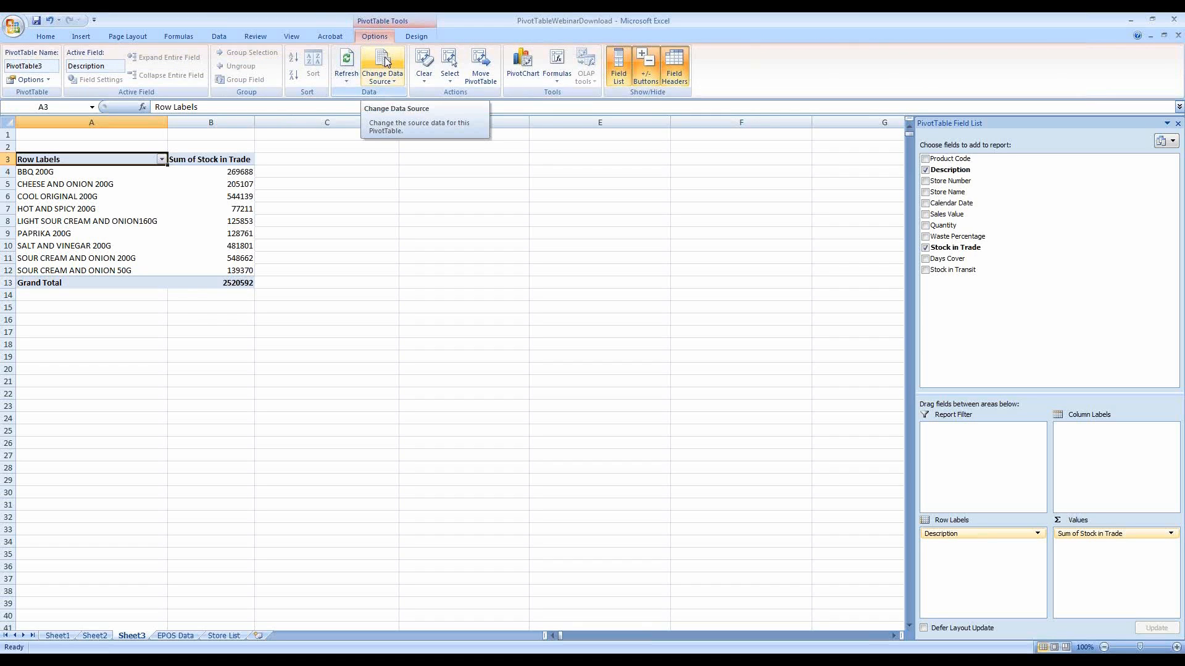
left_click(384, 59)
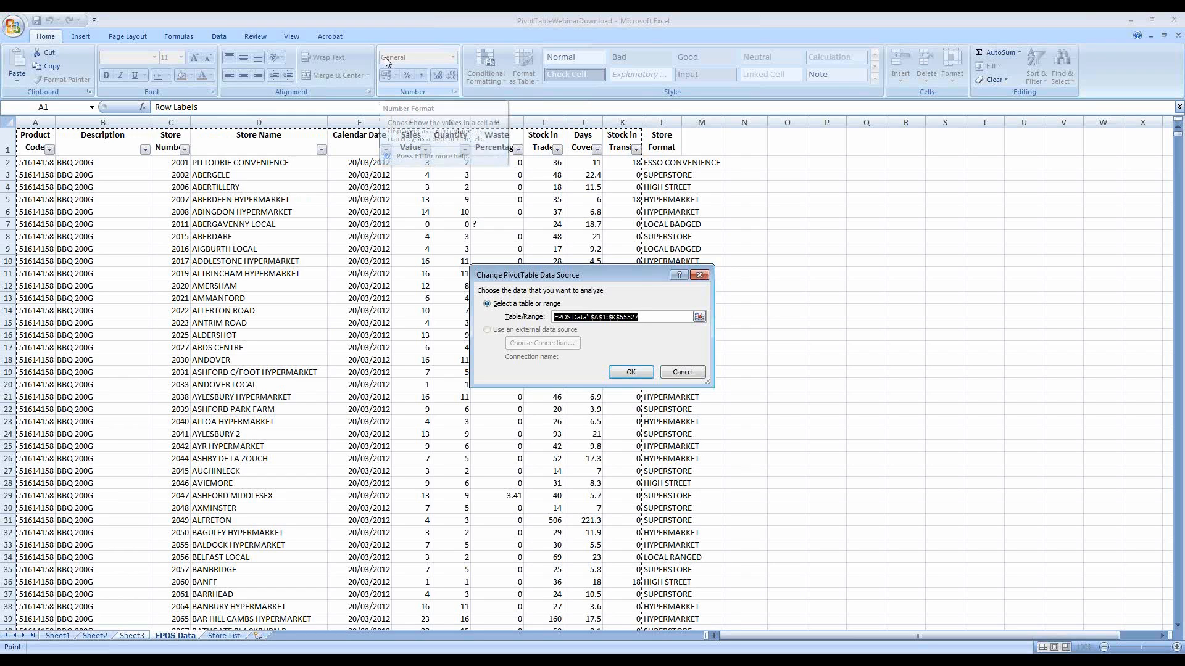
key("shift+Right")
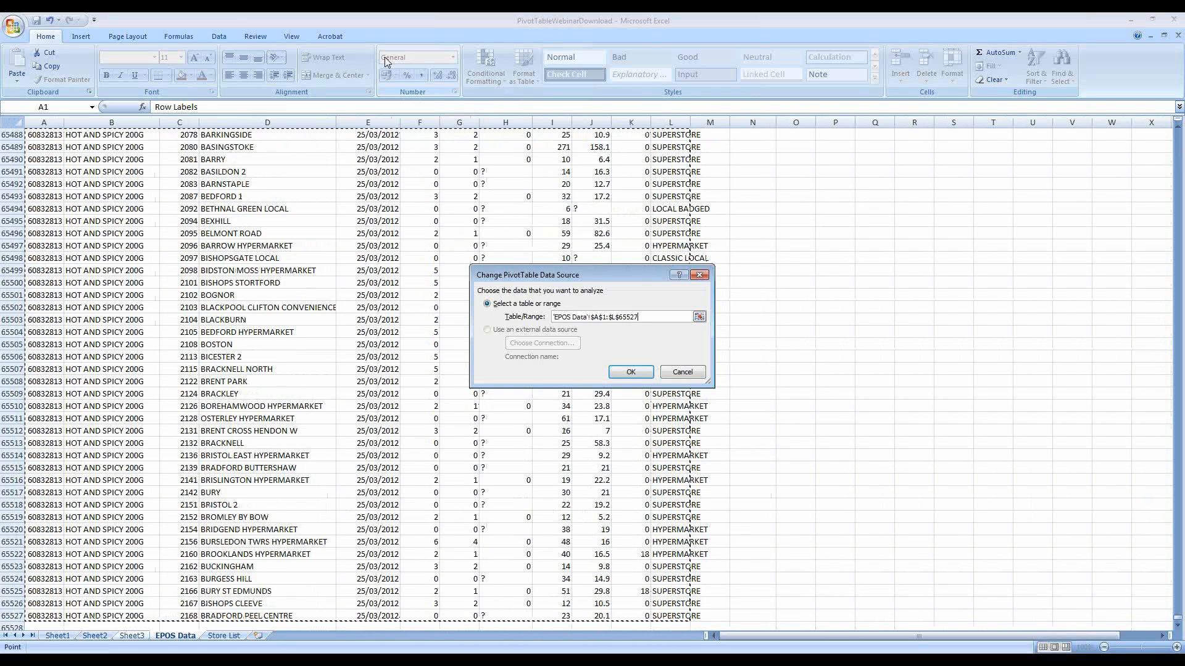
key("Return")
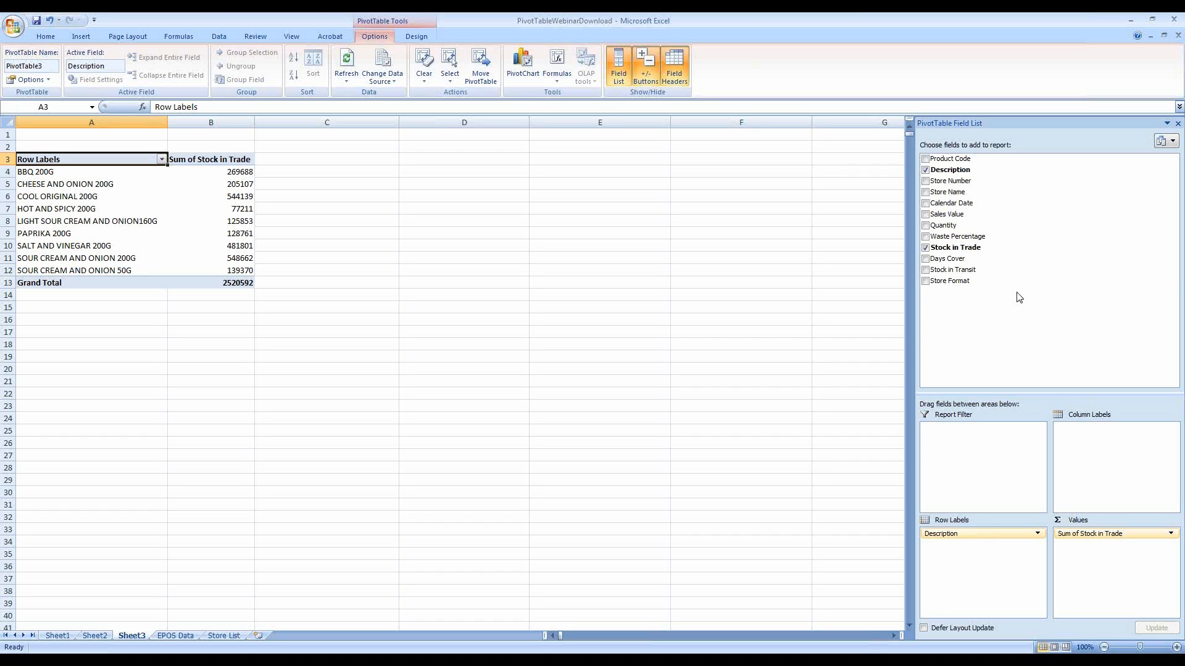
- In the EPOS Data sheet, clear all Store Format formulas from L3 to L65527, keeping the one in L2
left_click(177, 636)
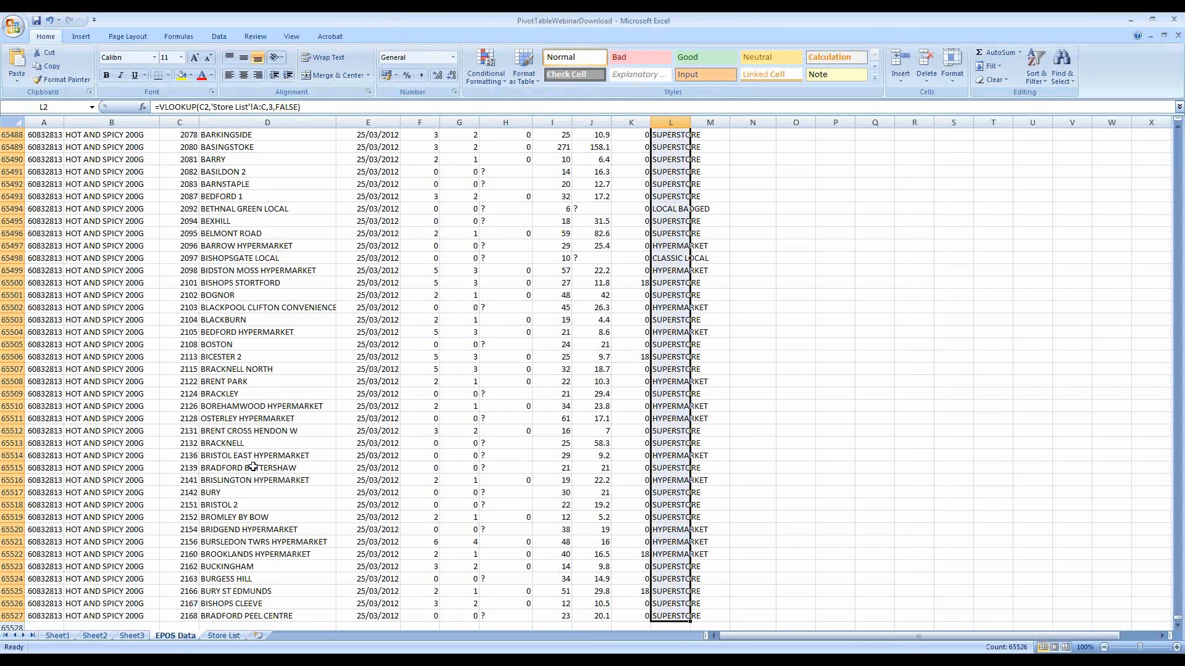
left_click(253, 468)
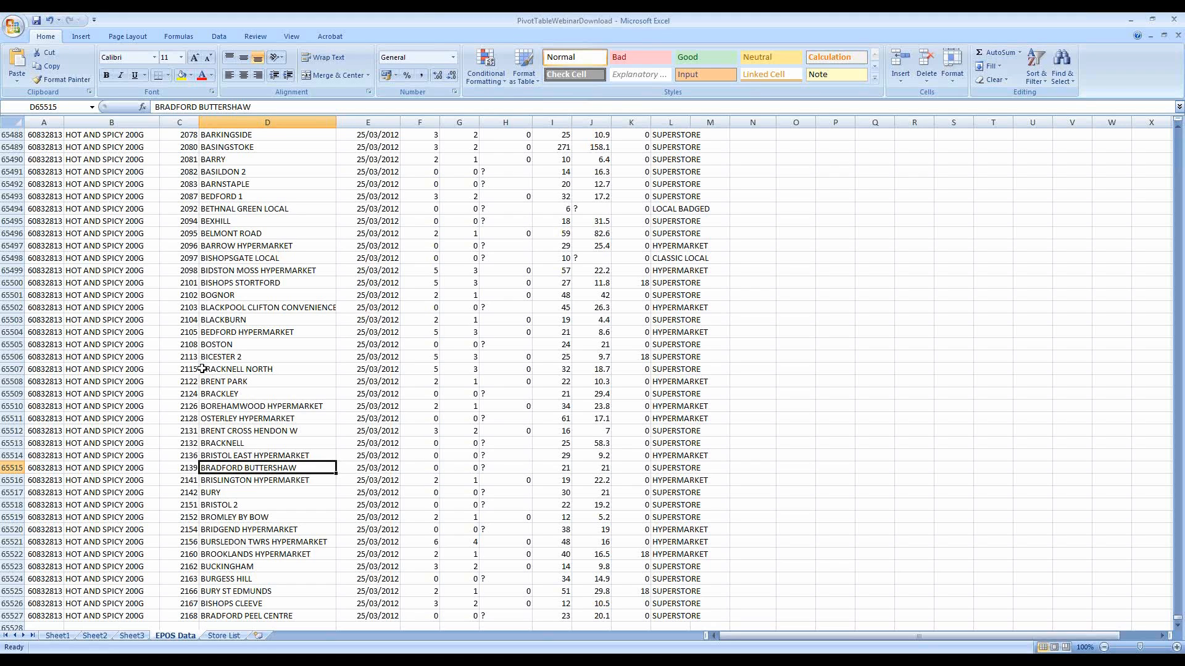
left_click(693, 615)
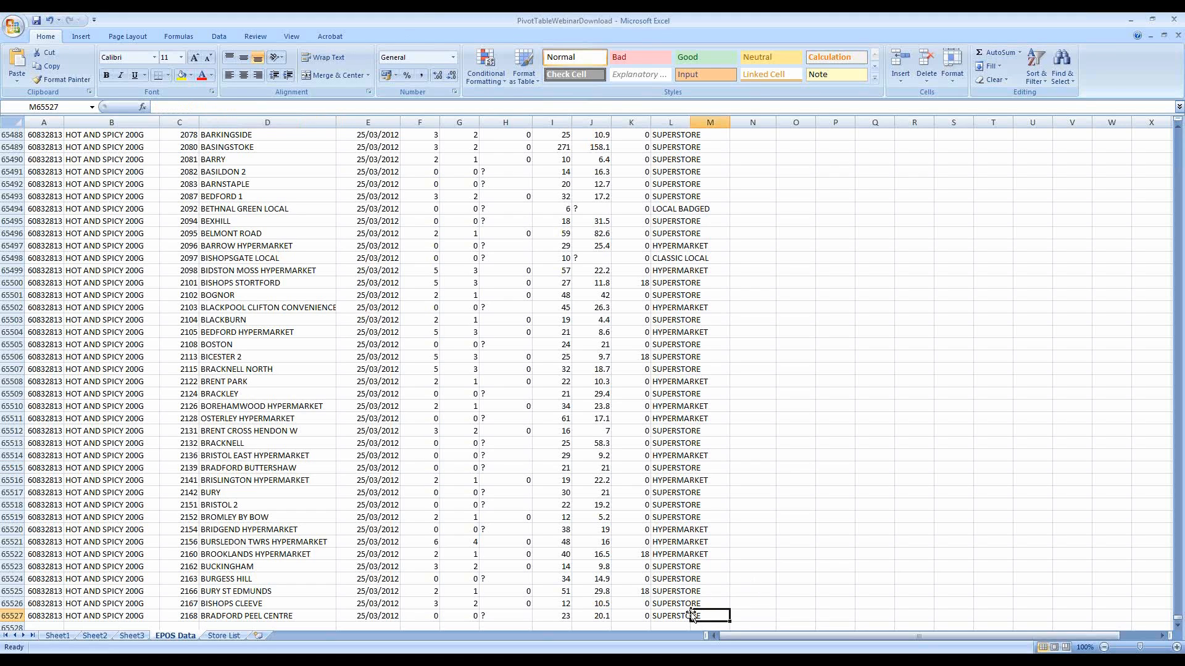
key("Down")
key("Left")
key("Up")
key("ctrl+shift+Up")
key("shift+Down")
key("shift+Down")
key("Delete")
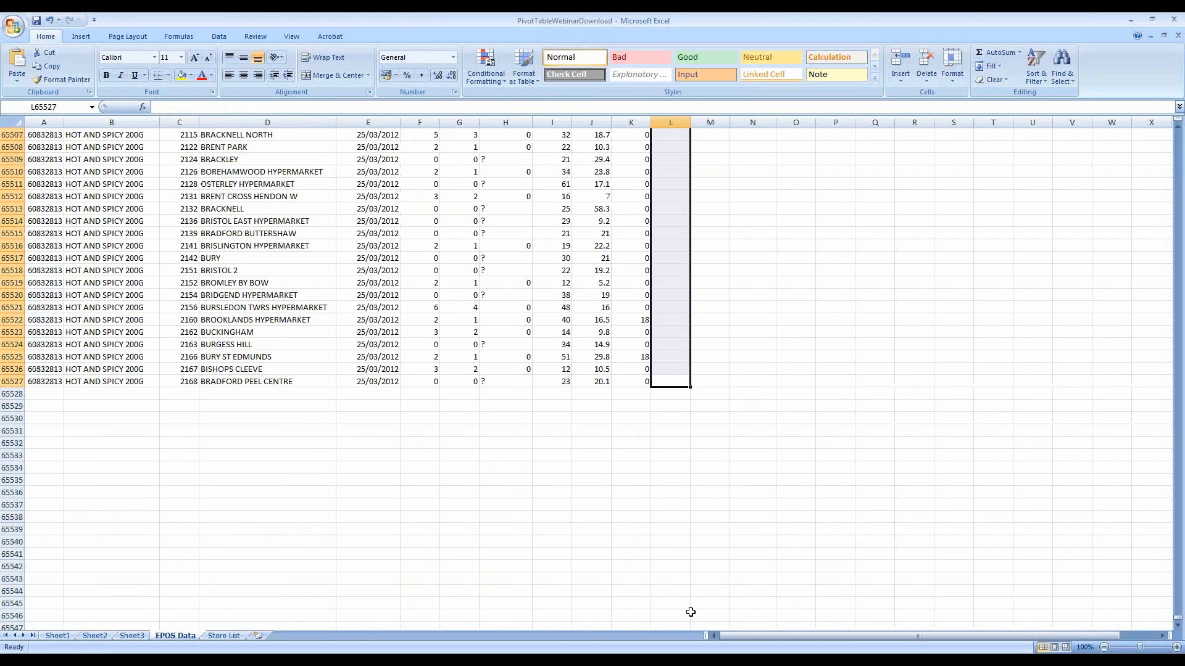
- Fill the VLOOKUP formula in L2 down the emptied Store Format cells to the last data row
key("ctrl+Home")
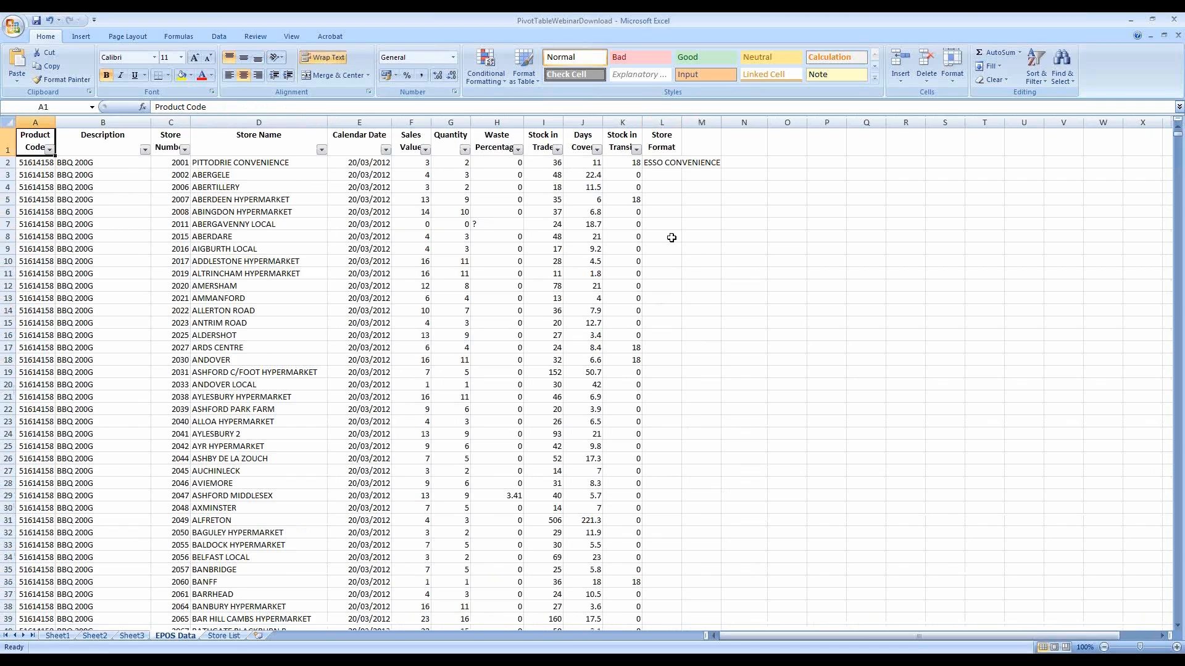
left_click(667, 164)
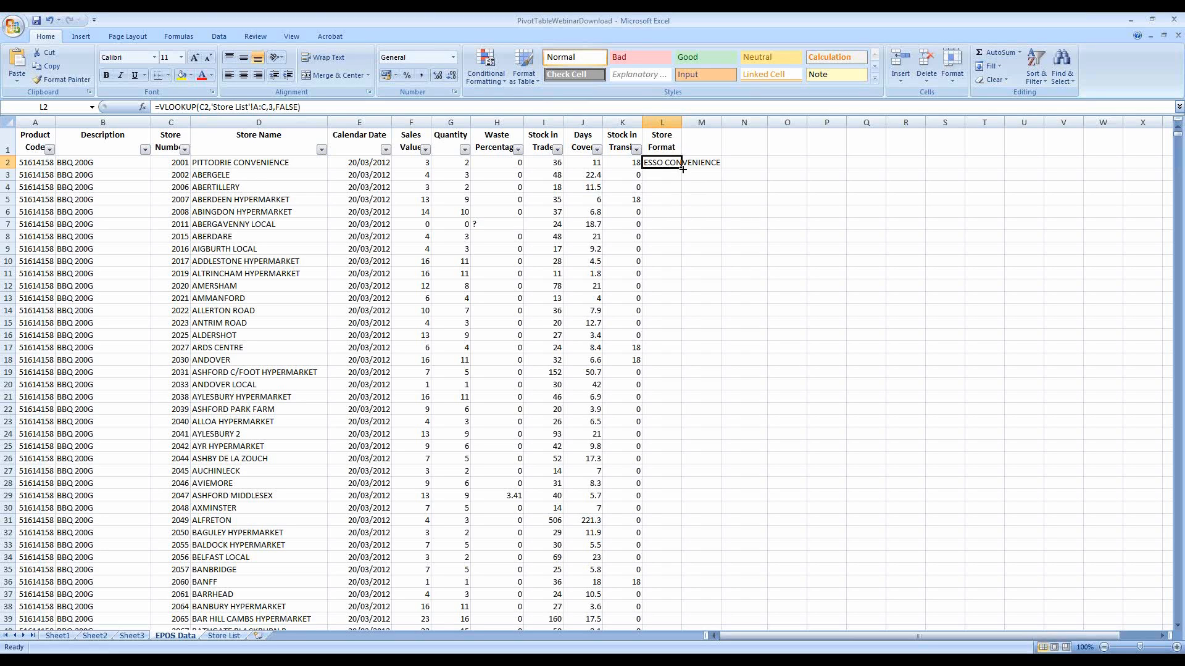
double_click(682, 168)
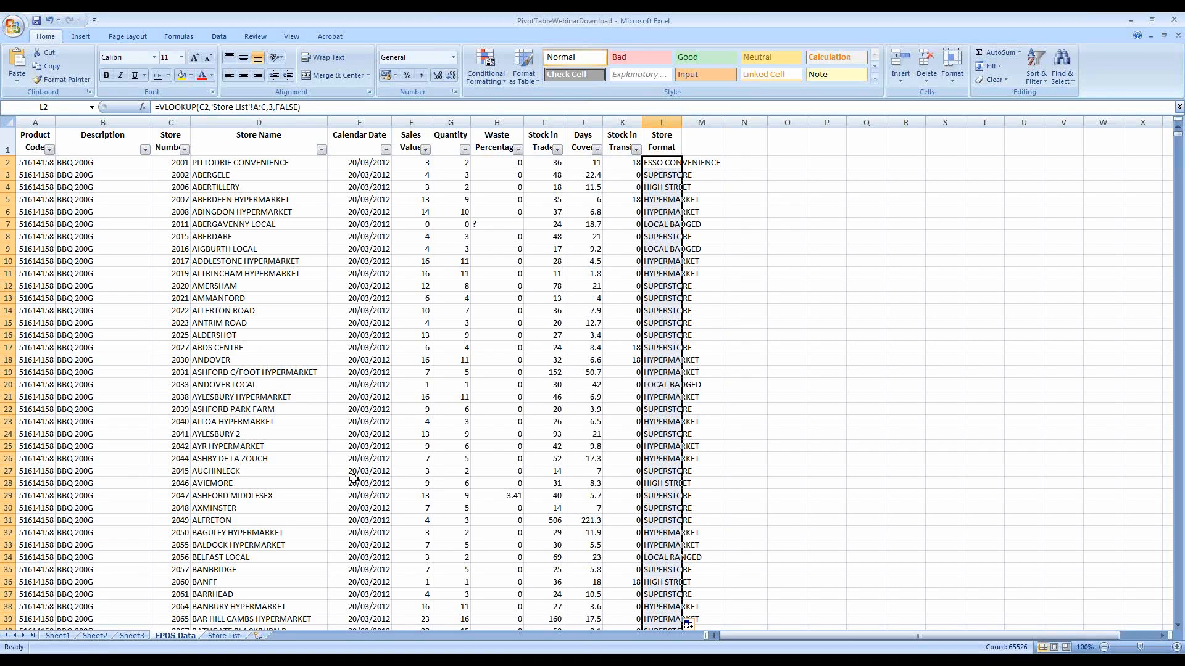
- Insert a clustered column PivotChart based on the Sheet3 PivotTable of Stock in Trade by Description
left_click(130, 637)
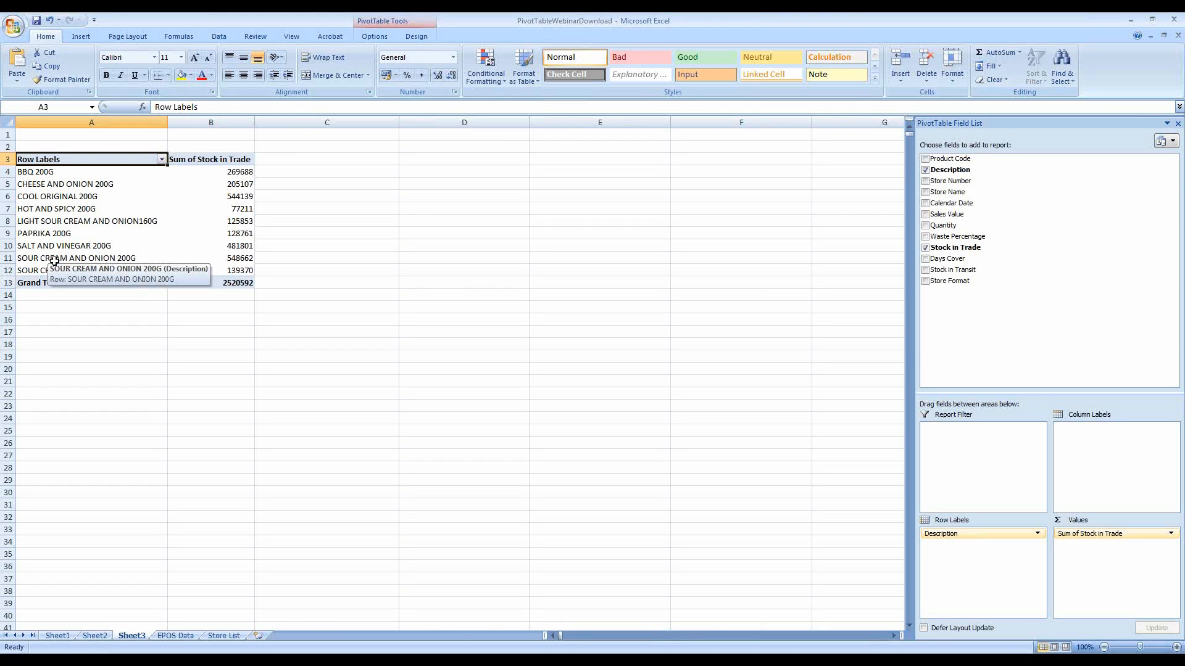
left_click(97, 220)
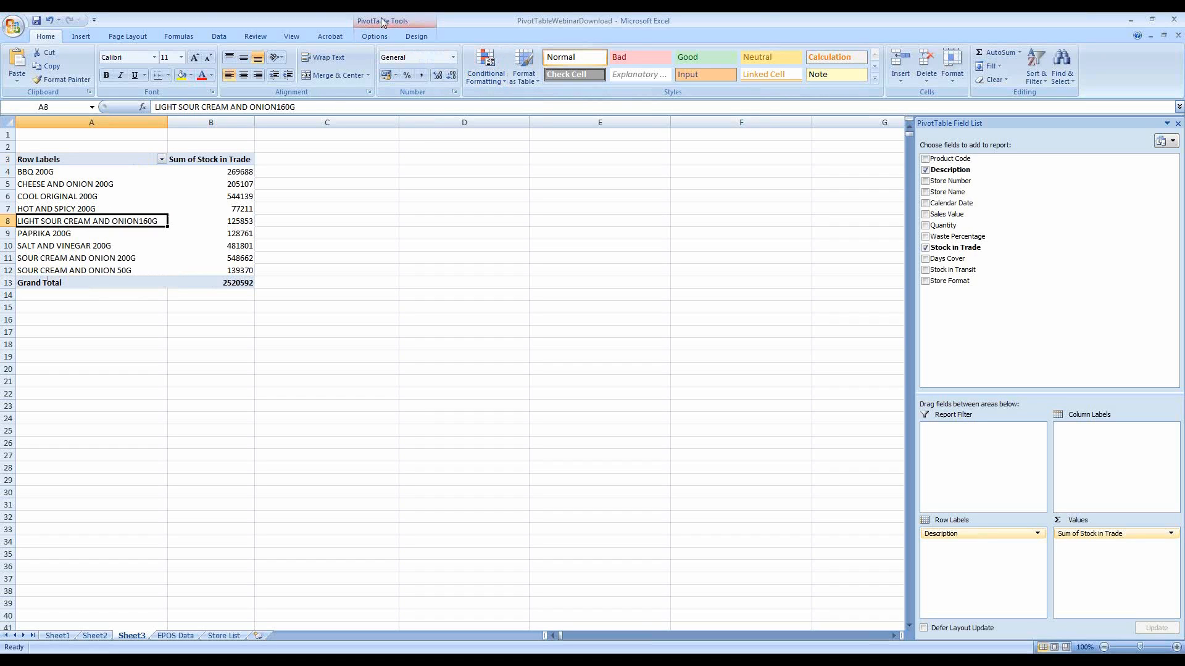
left_click(375, 39)
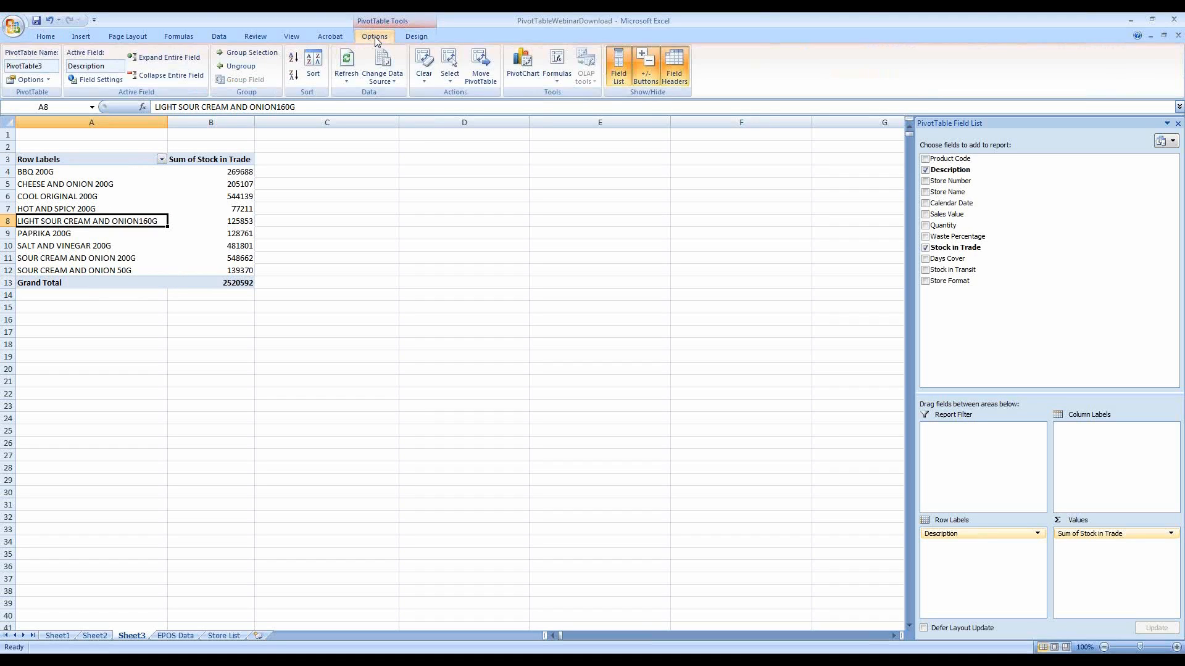
left_click(524, 64)
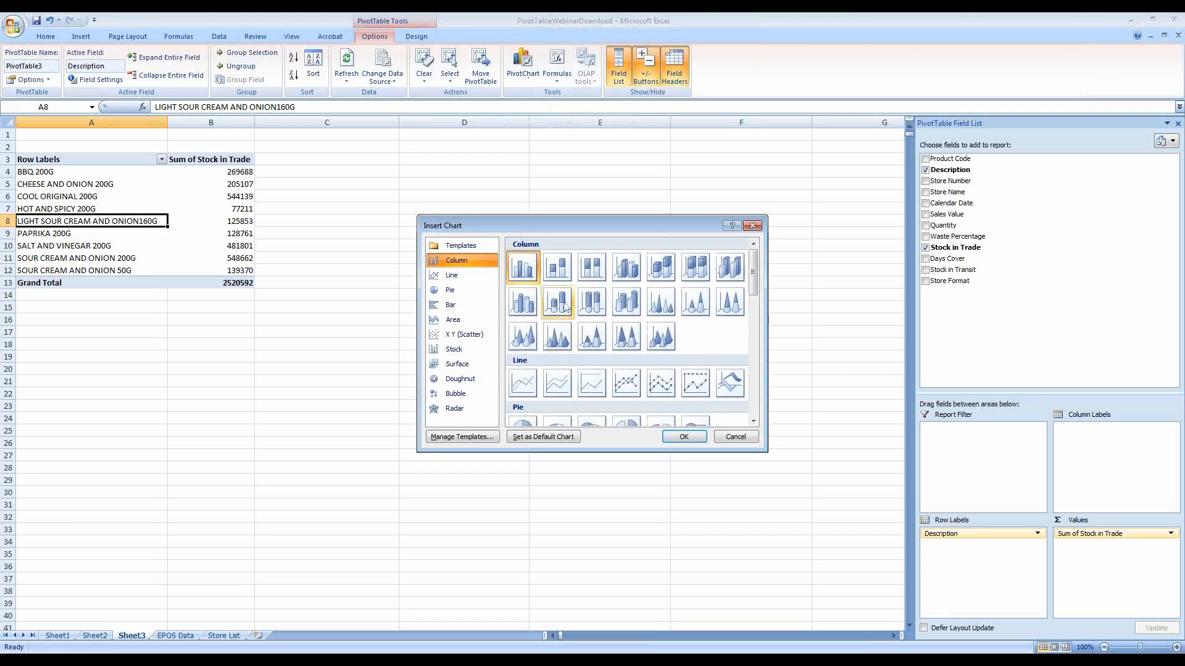
left_click(672, 437)
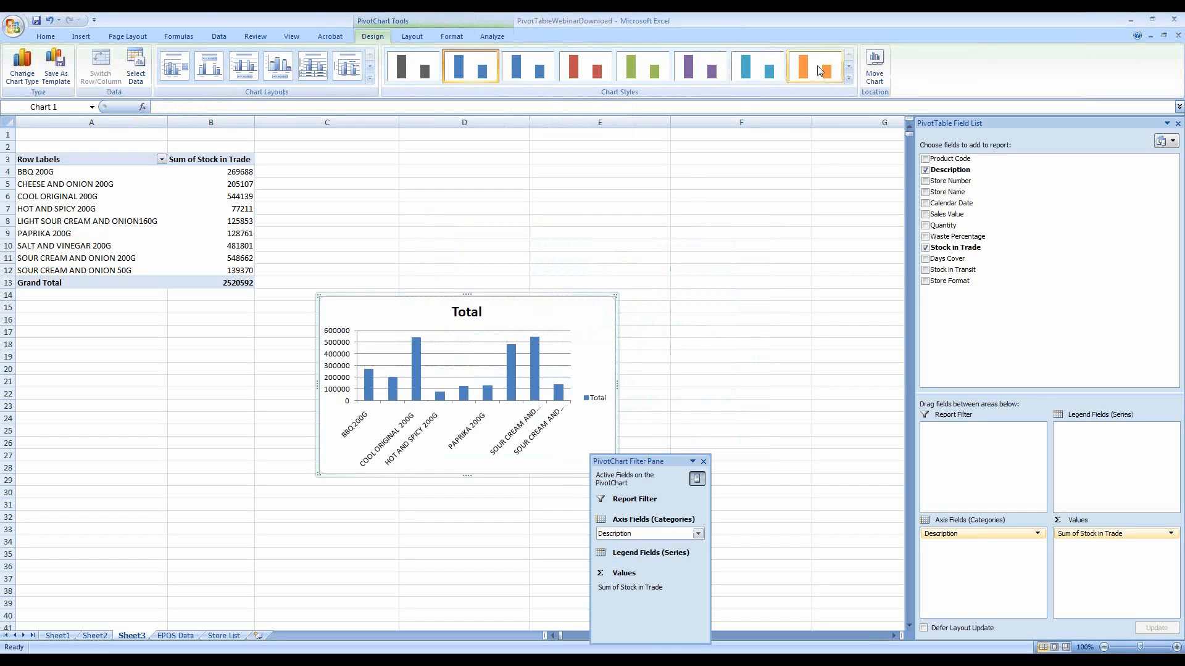
- Move the PivotChart to its own new chart sheet and dock the PivotChart Filter Pane beside the field list
left_click(874, 68)
left_click(520, 313)
left_click(651, 374)
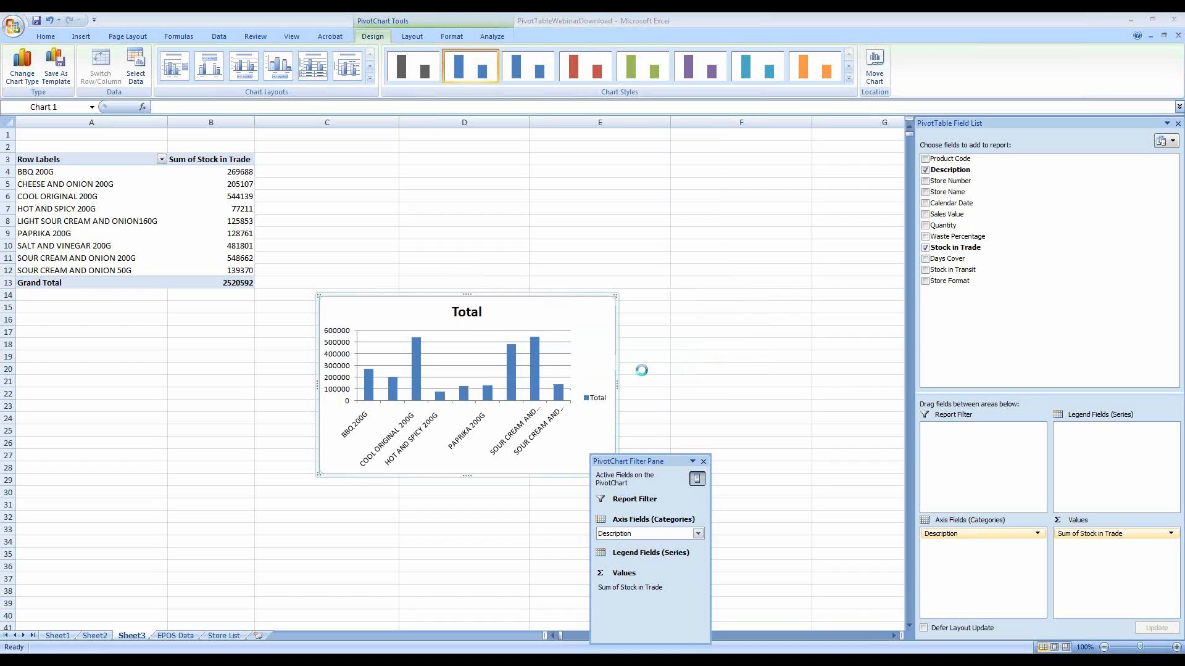
left_click_drag(644, 461, 907, 345)
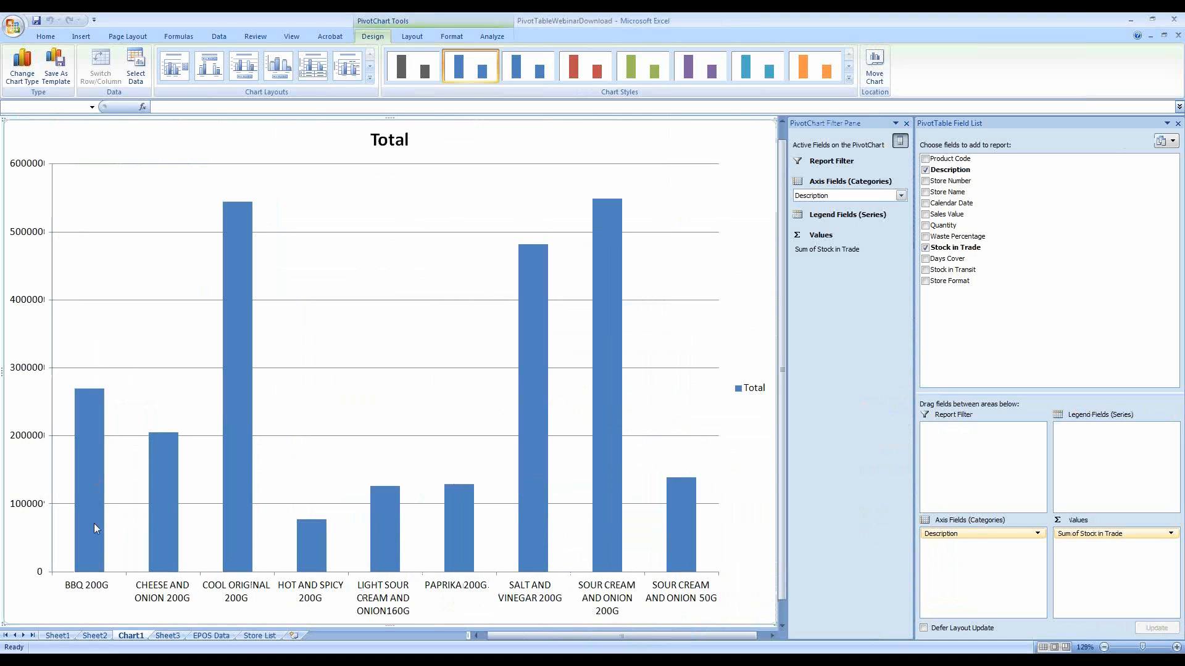
- Replace Description with Calendar Date as the PivotChart's axis field
mouse_move(96, 534)
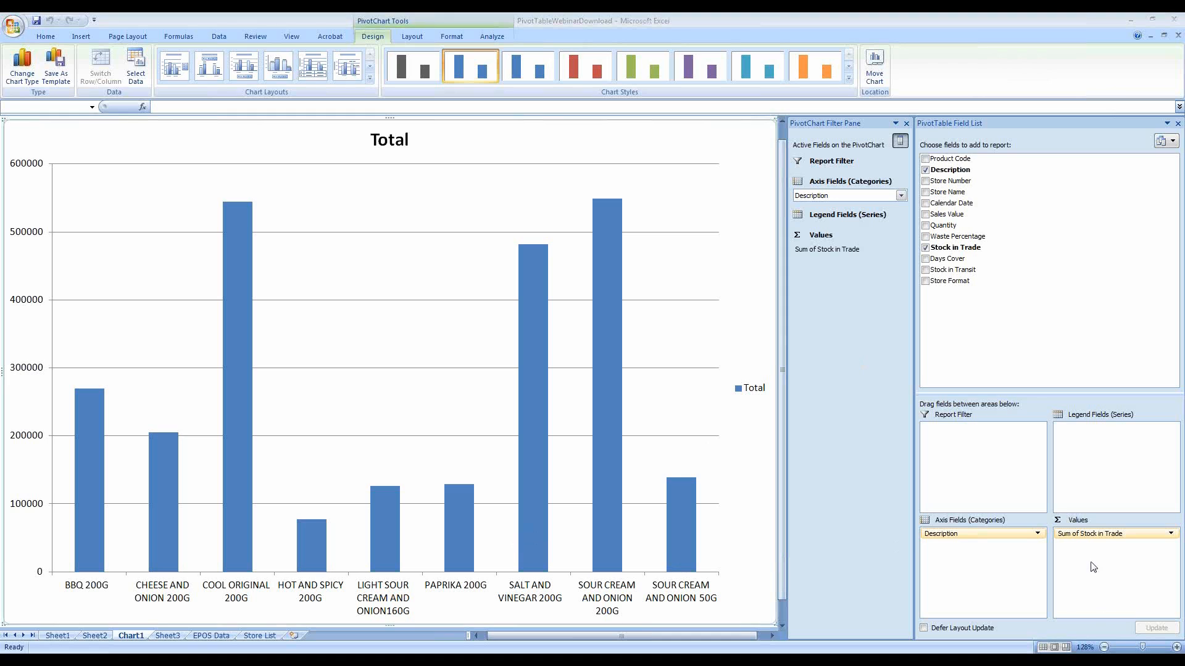
left_click_drag(937, 540, 940, 540)
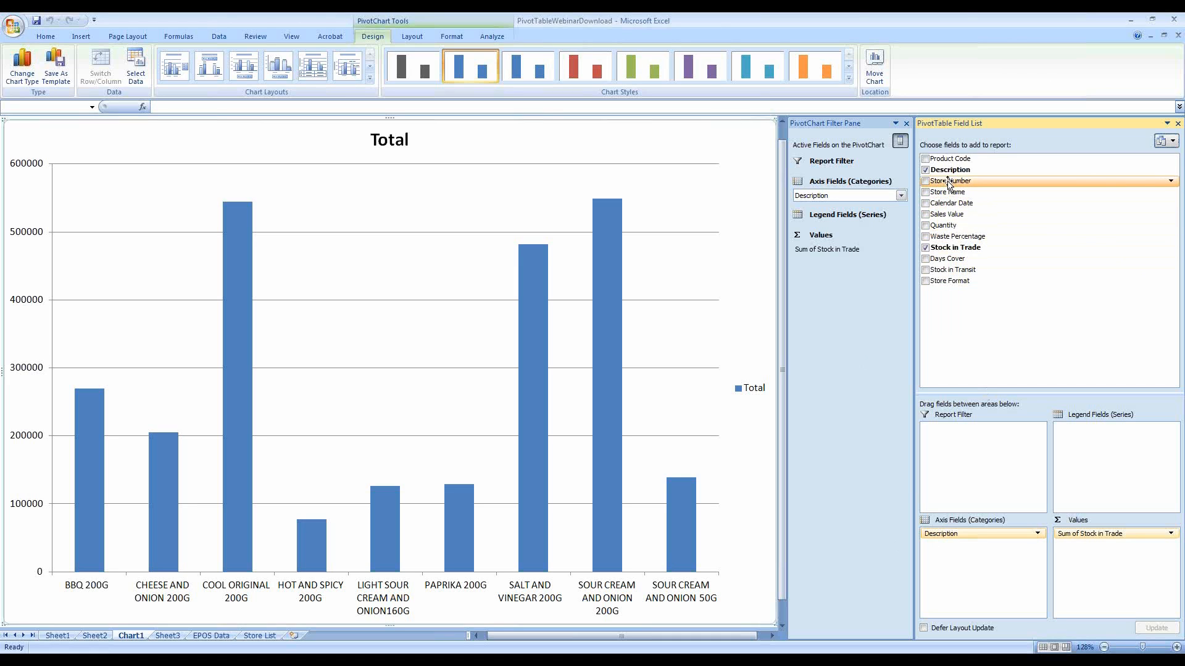
left_click_drag(936, 532, 984, 271)
left_click_drag(951, 204, 957, 565)
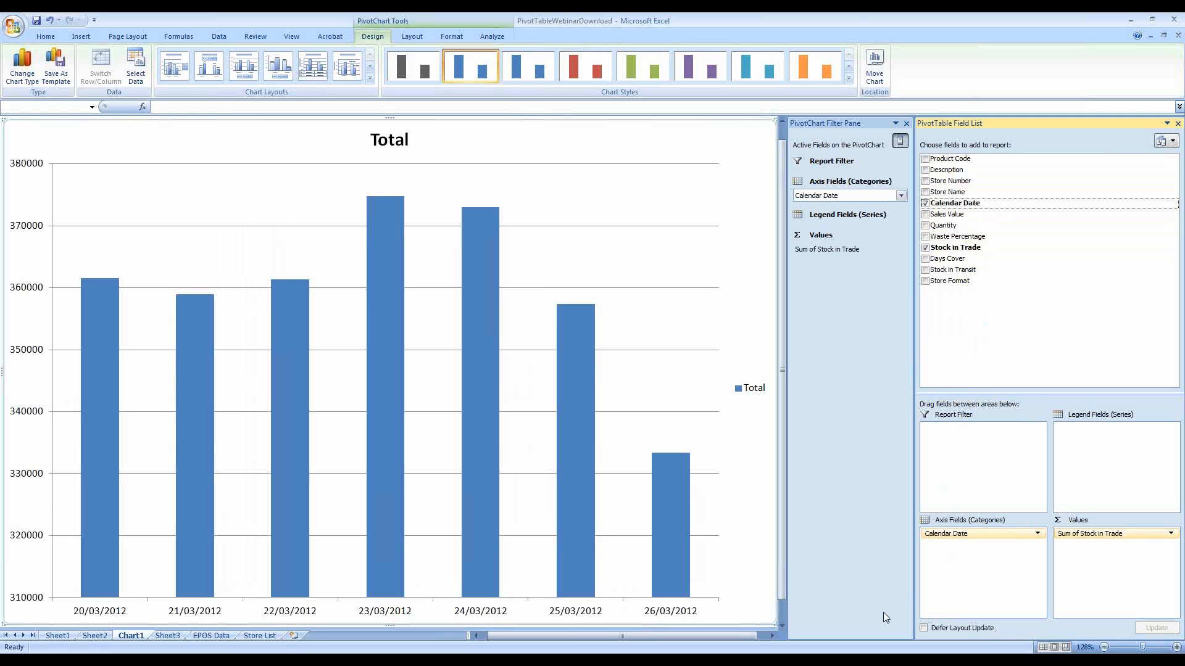
left_click(18, 75)
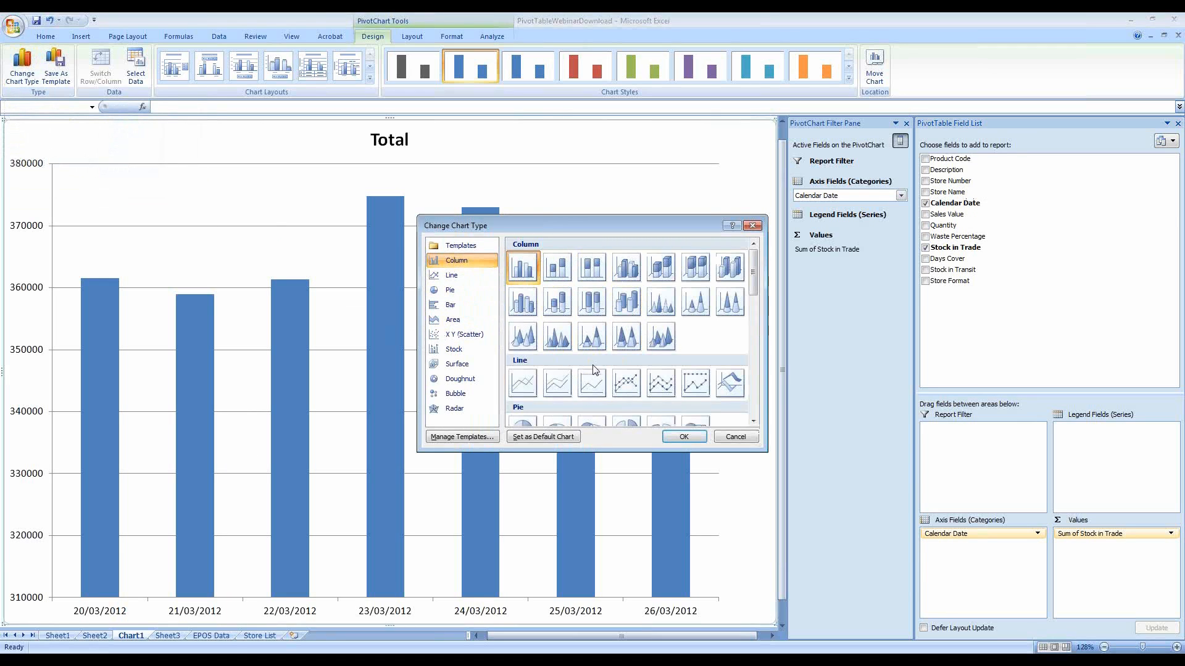
left_click(739, 440)
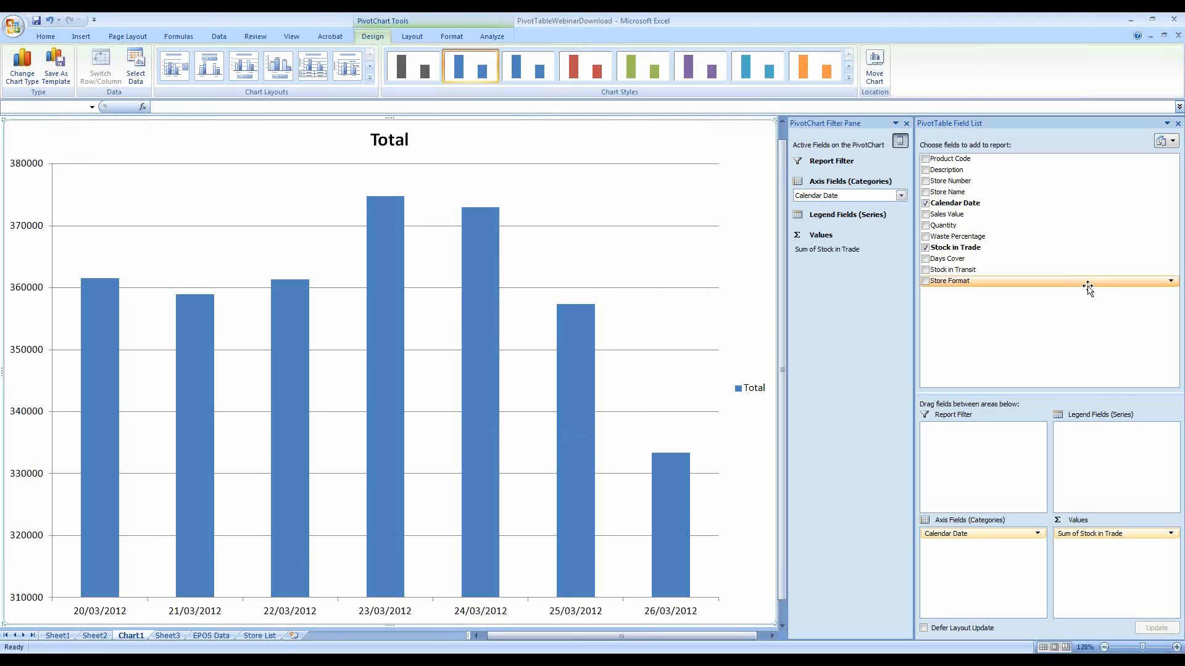
- Add Description as the PivotChart's legend field and change the chart type to stacked column
left_click_drag(942, 170, 1110, 481)
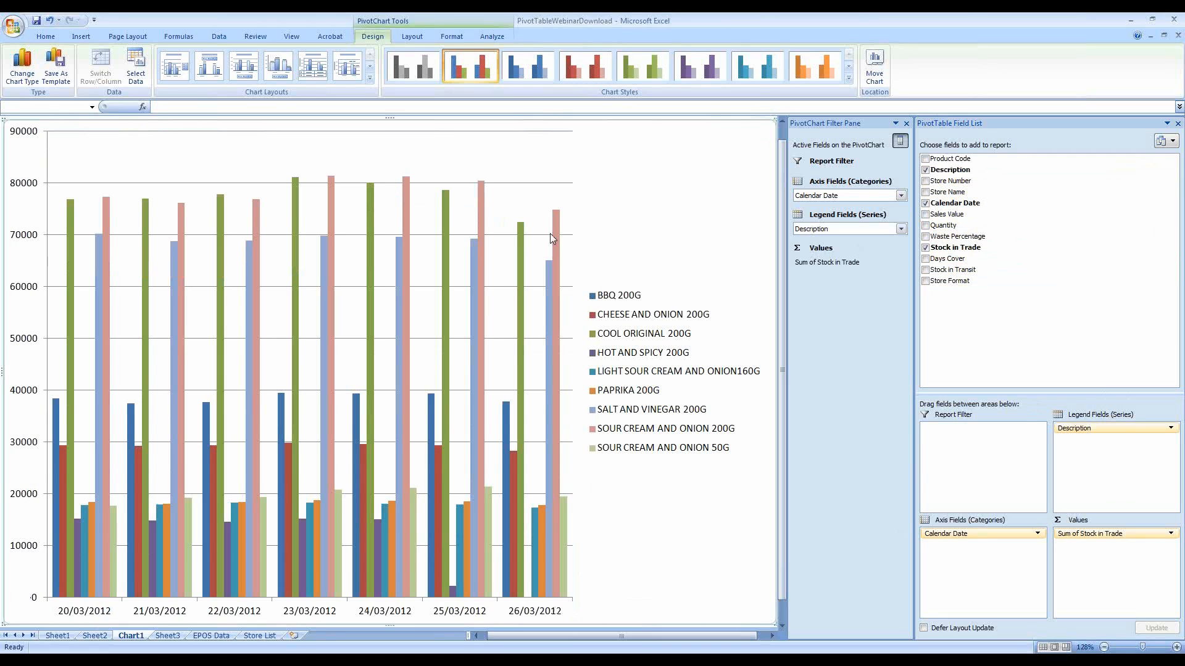
left_click(22, 65)
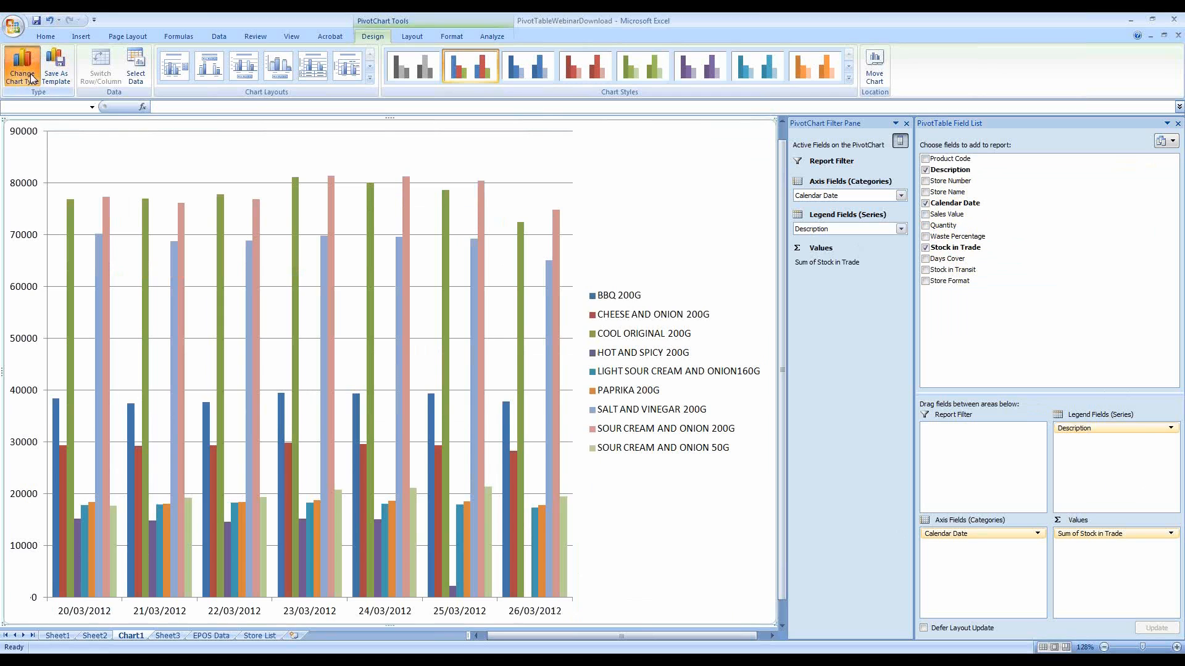
left_click(561, 279)
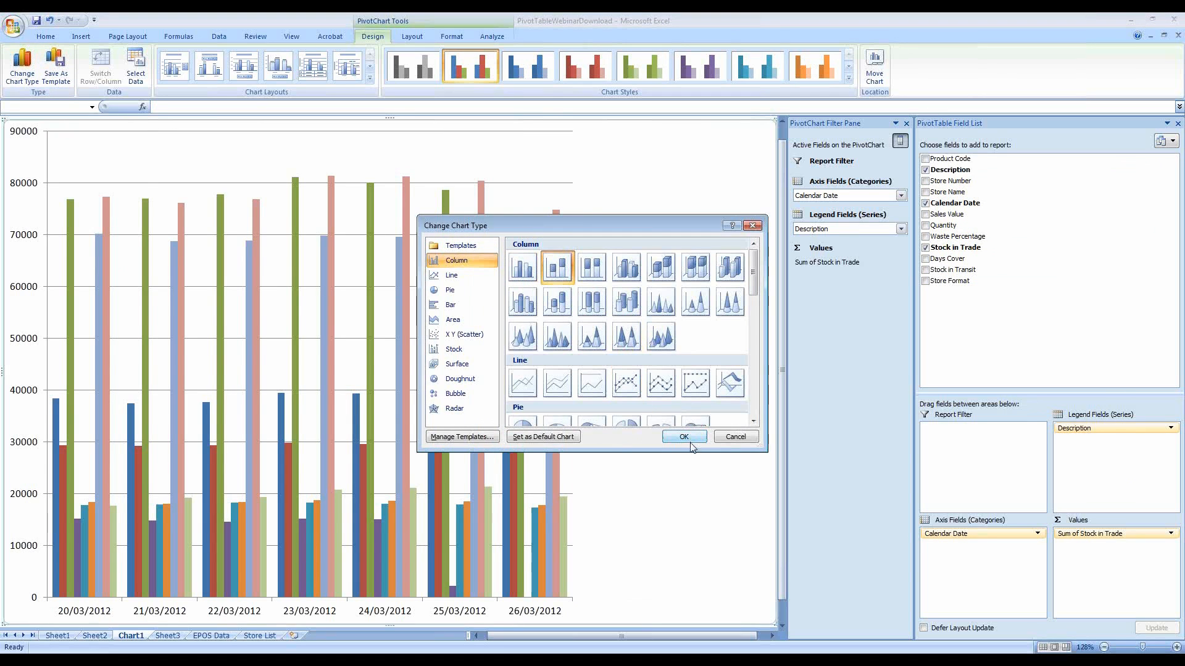
left_click(685, 438)
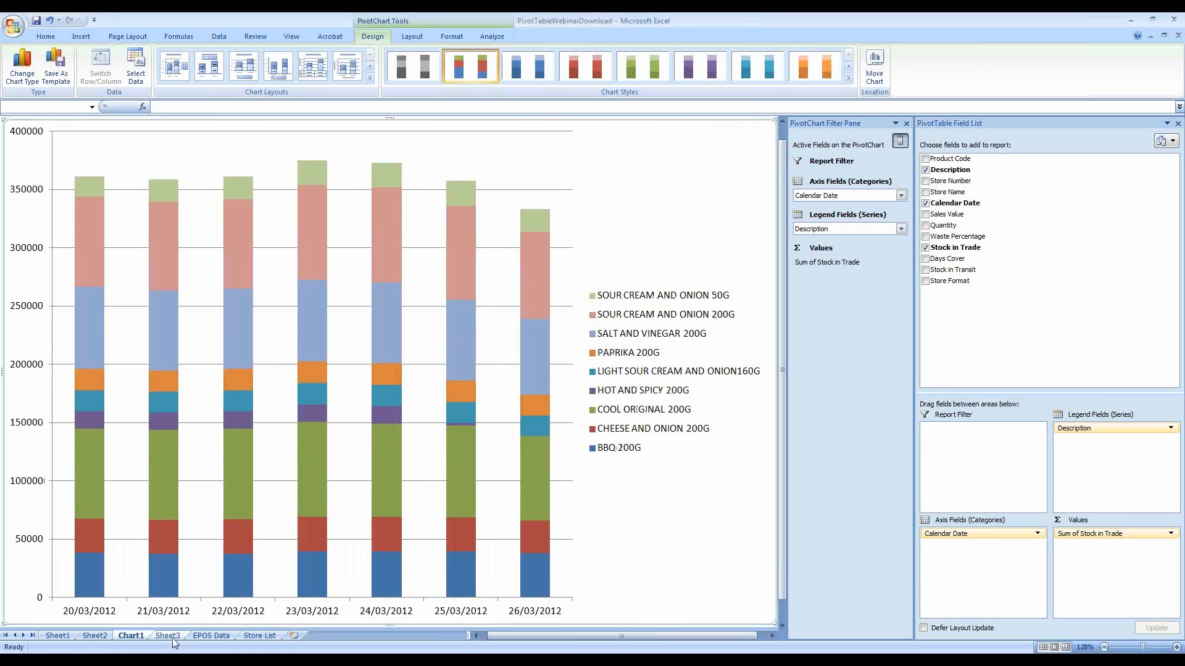
- Switch to the PowerPoint presentation, start the slide show from the current slide and advance to the Summary slide
left_click(176, 660)
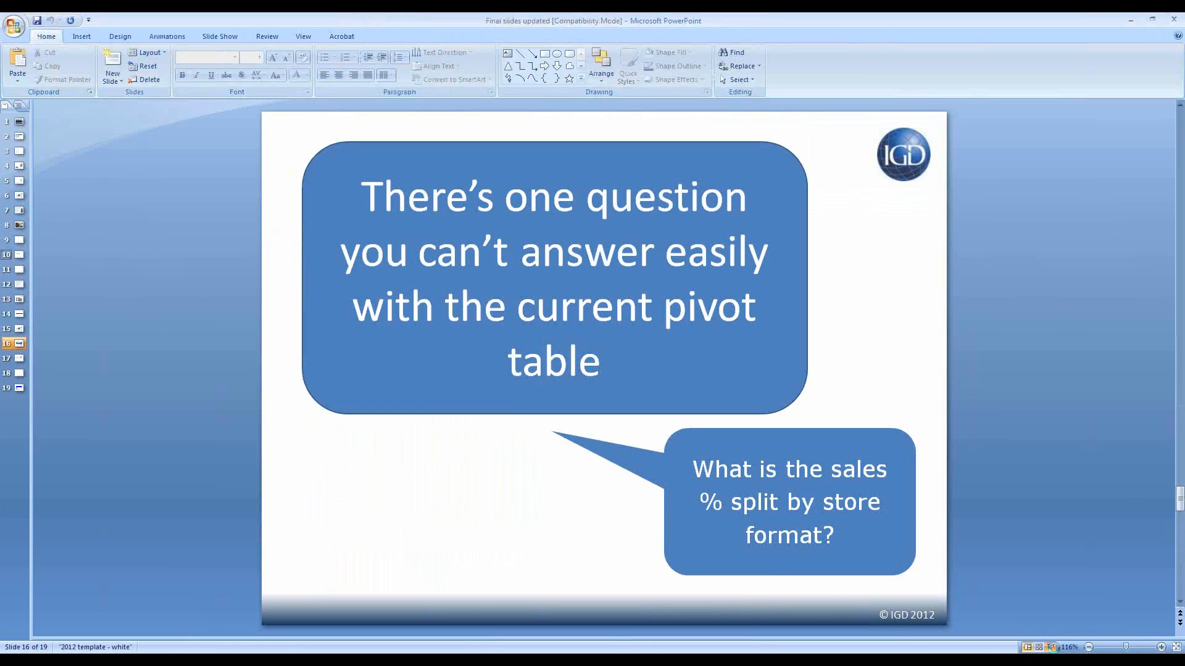
left_click(1051, 648)
left_click(1054, 649)
key("Right")
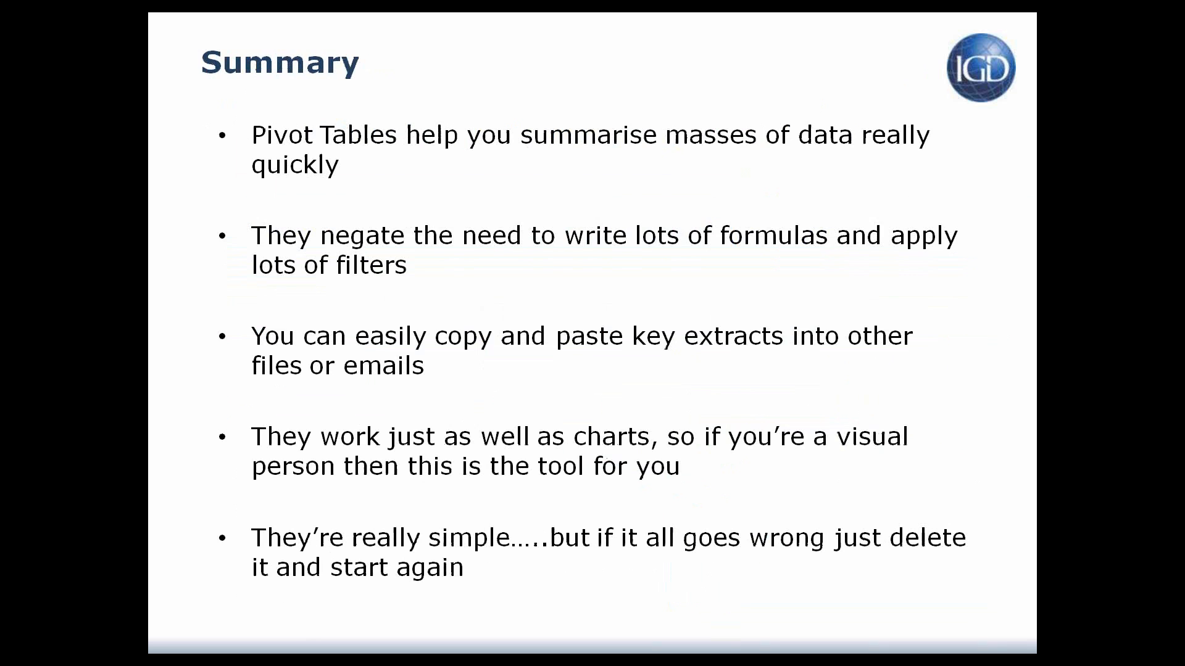